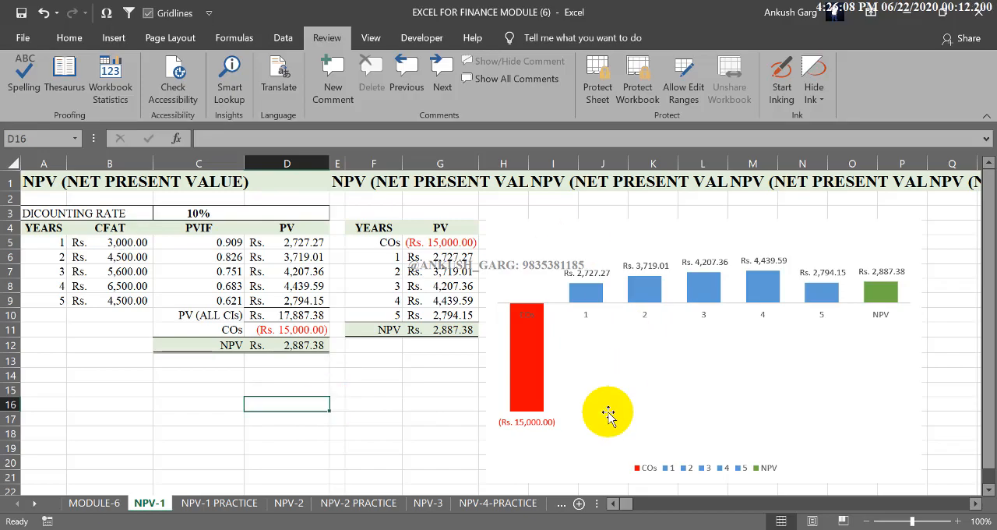
Step: Examine the net present value formula in D12 and the discounting rate in row 3 of the worked NPV table
{"action": "left_click", "coordinate": [256, 425]}
{"action": "left_click", "coordinate": [218, 419]}
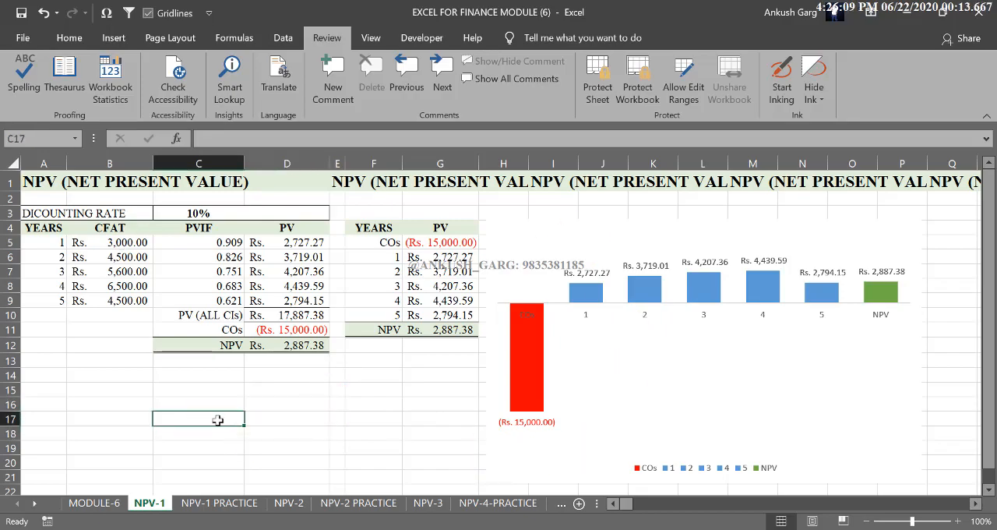
{"action": "left_click", "coordinate": [265, 346]}
{"action": "left_click", "coordinate": [232, 345]}
{"action": "left_click", "coordinate": [296, 348]}
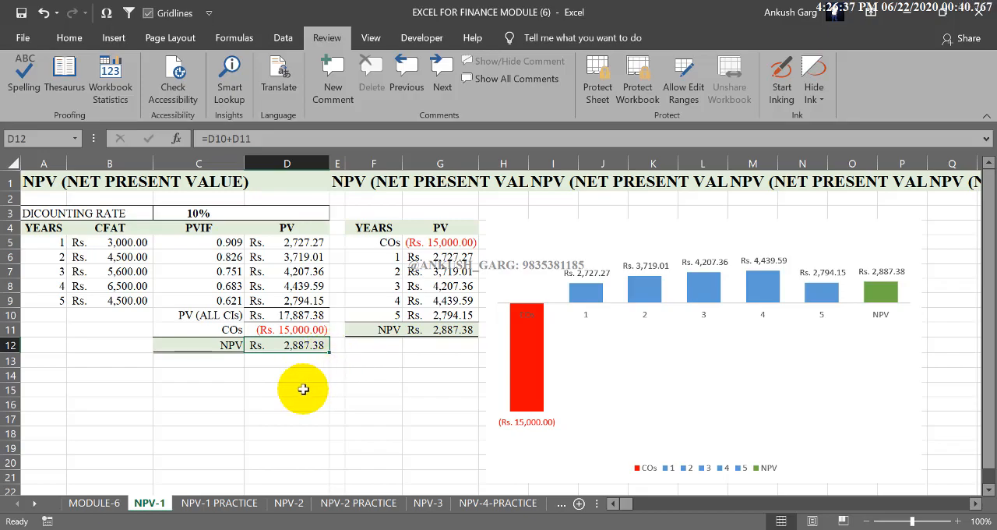
{"action": "left_click", "coordinate": [296, 375]}
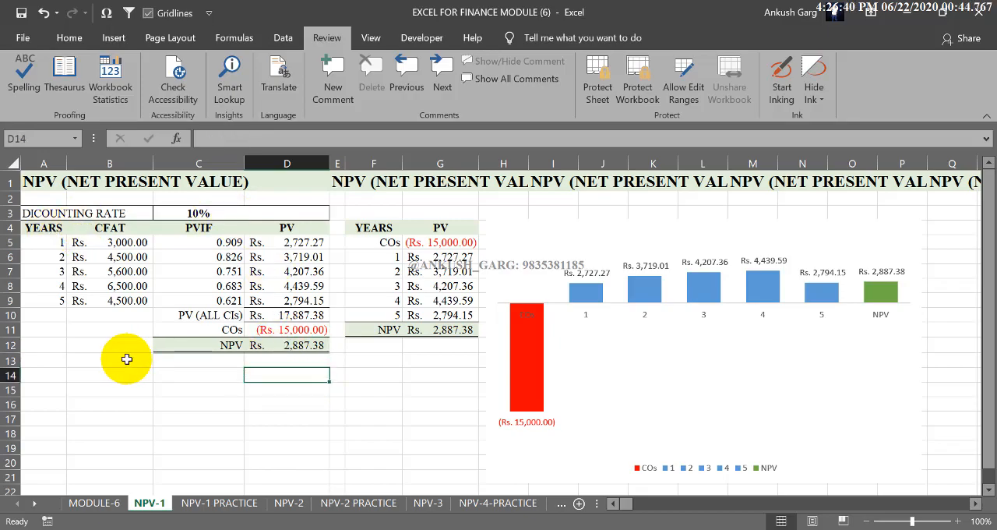
{"action": "left_click", "coordinate": [43, 213]}
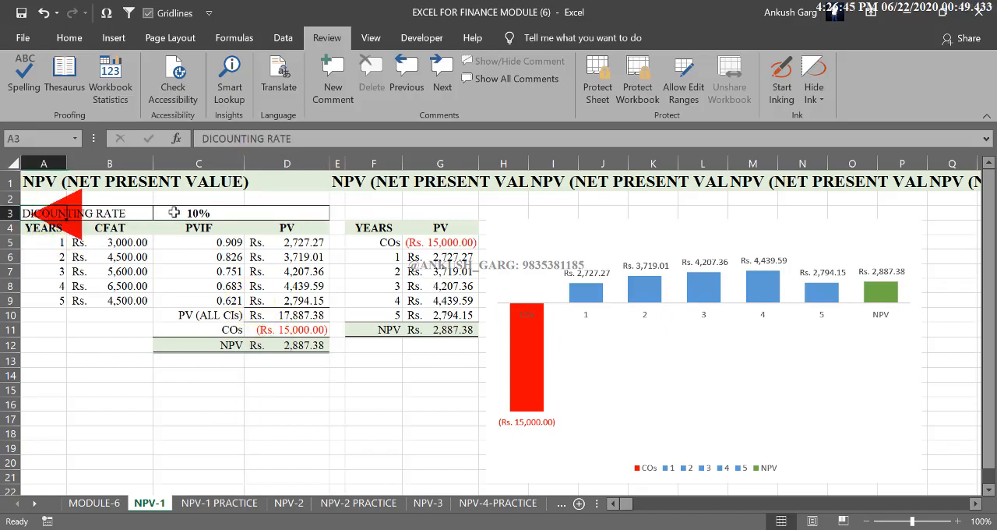
{"action": "left_click", "coordinate": [95, 348]}
Step: Examine the CFAT, PVIF and PV columns for years 1 to 5 and the formulas behind PVIF and PV
{"action": "left_click_drag", "start_coordinate": [257, 243], "coordinate": [274, 315]}
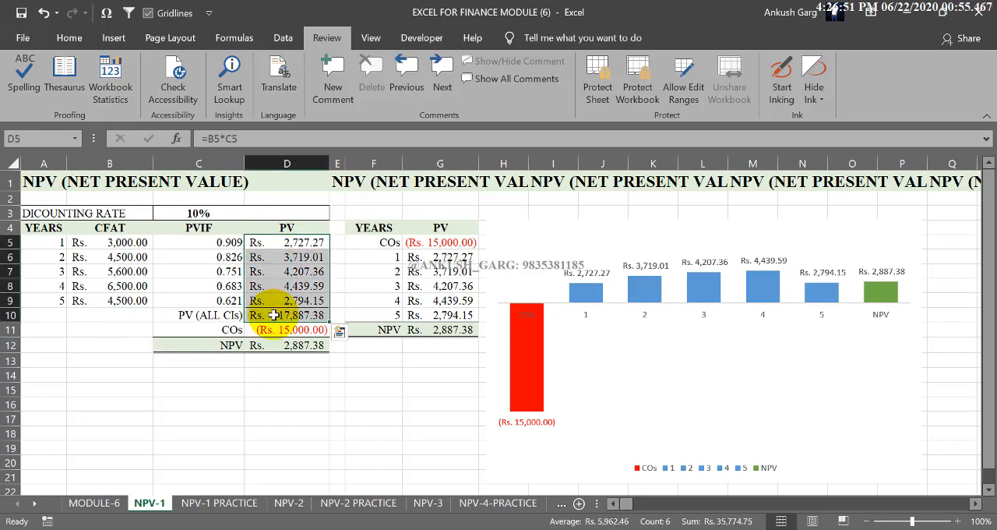
{"action": "left_click_drag", "start_coordinate": [124, 243], "coordinate": [123, 300]}
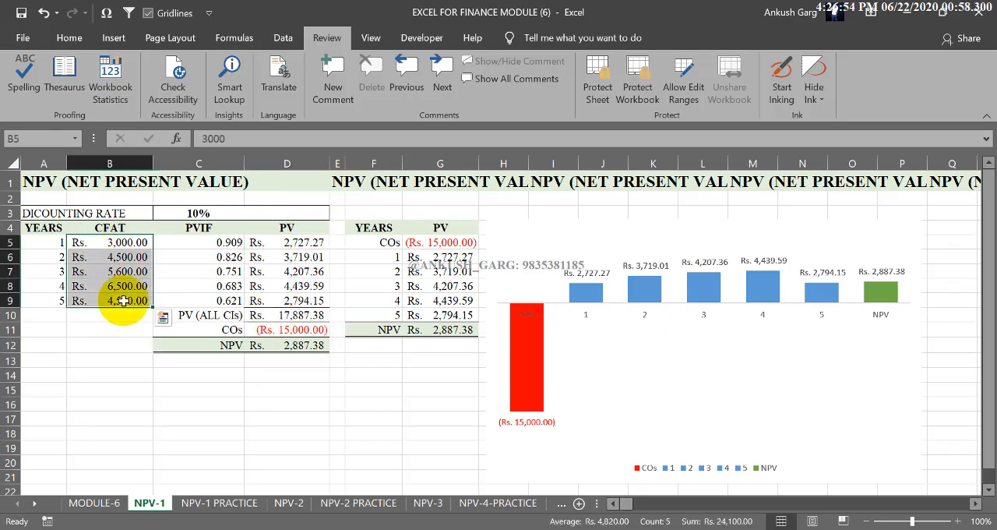
{"action": "left_click_drag", "start_coordinate": [261, 242], "coordinate": [292, 315]}
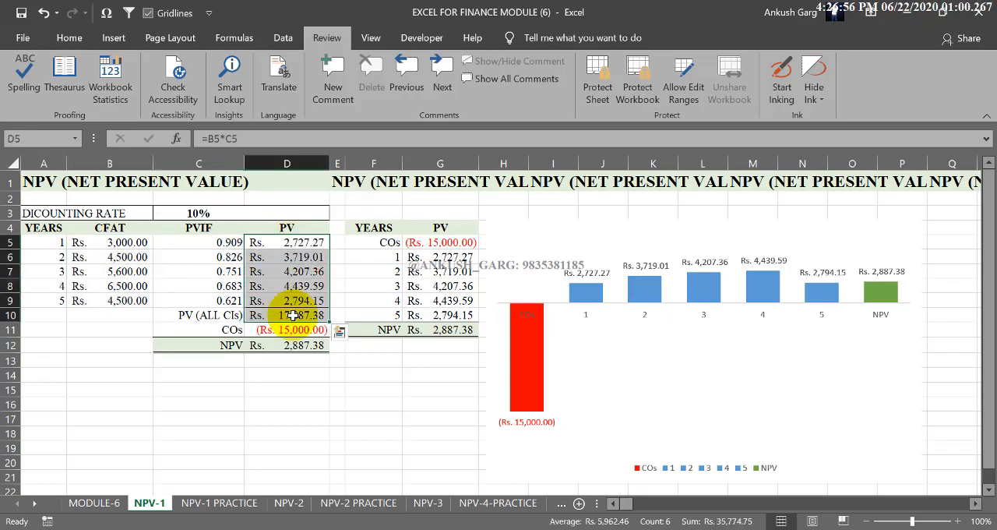
{"action": "left_click_drag", "start_coordinate": [216, 242], "coordinate": [225, 293]}
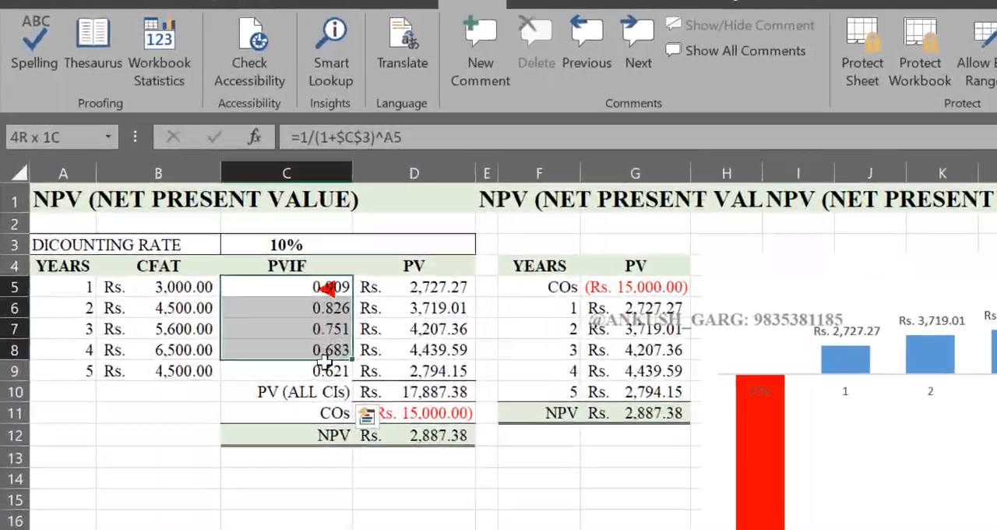
{"action": "mouse_move", "coordinate": [324, 360]}
{"action": "left_mouse_down"}
{"action": "mouse_move", "coordinate": [321, 306]}
{"action": "mouse_move", "coordinate": [321, 371]}
{"action": "left_mouse_up"}
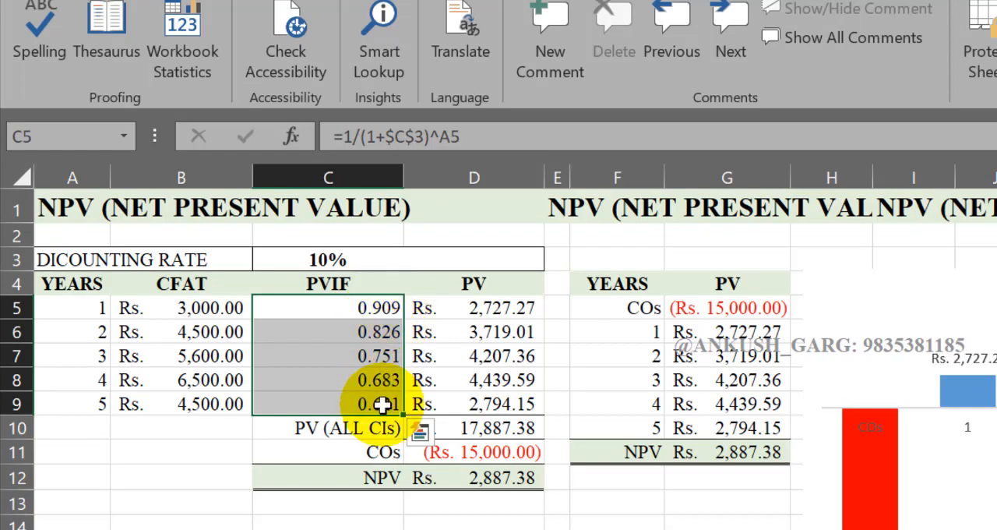
{"action": "left_click_drag", "start_coordinate": [482, 308], "coordinate": [496, 390]}
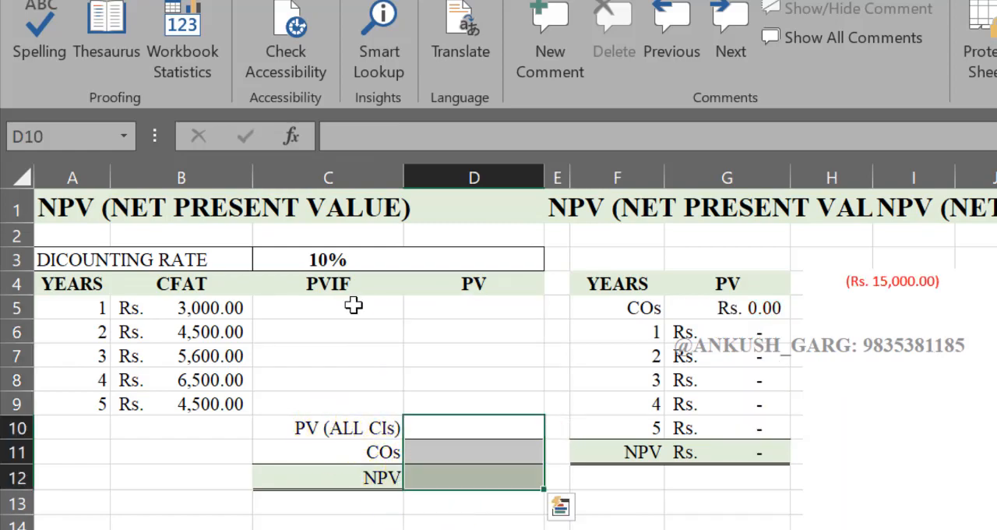
Step: Review the years, CFAT values and discounting rate available for filling the blank PVIF and PV columns
{"action": "left_click", "coordinate": [351, 304]}
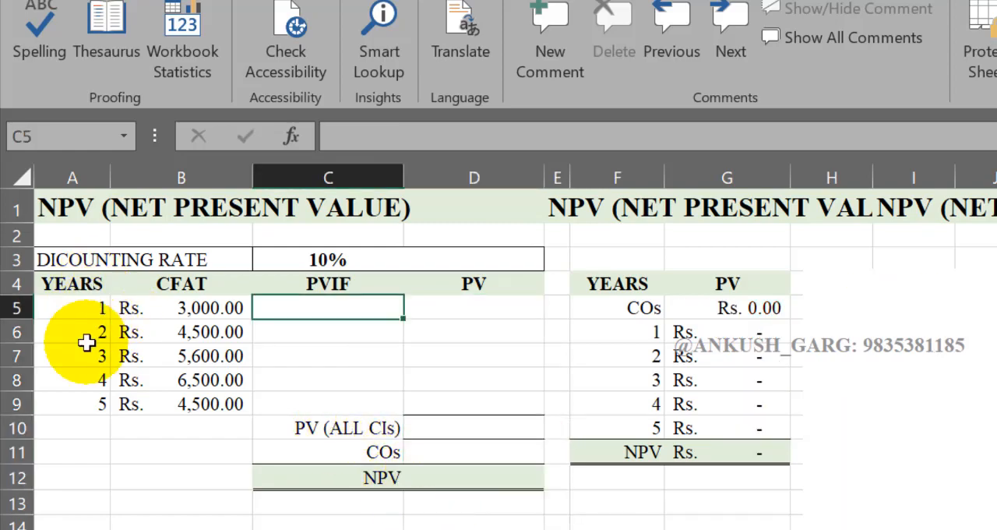
{"action": "left_click_drag", "start_coordinate": [71, 284], "coordinate": [72, 380]}
{"action": "left_click_drag", "start_coordinate": [205, 305], "coordinate": [212, 399]}
{"action": "left_click", "coordinate": [373, 315]}
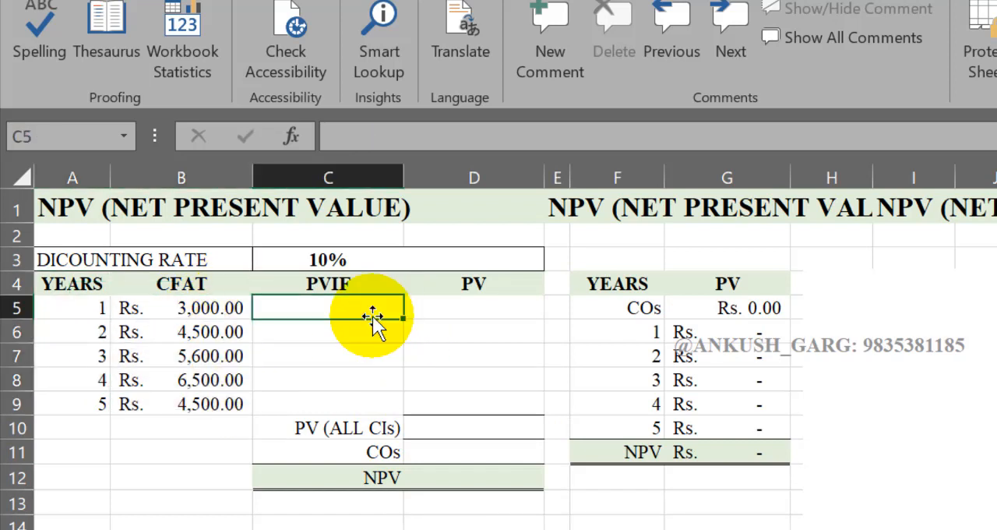
{"action": "left_click", "coordinate": [354, 262]}
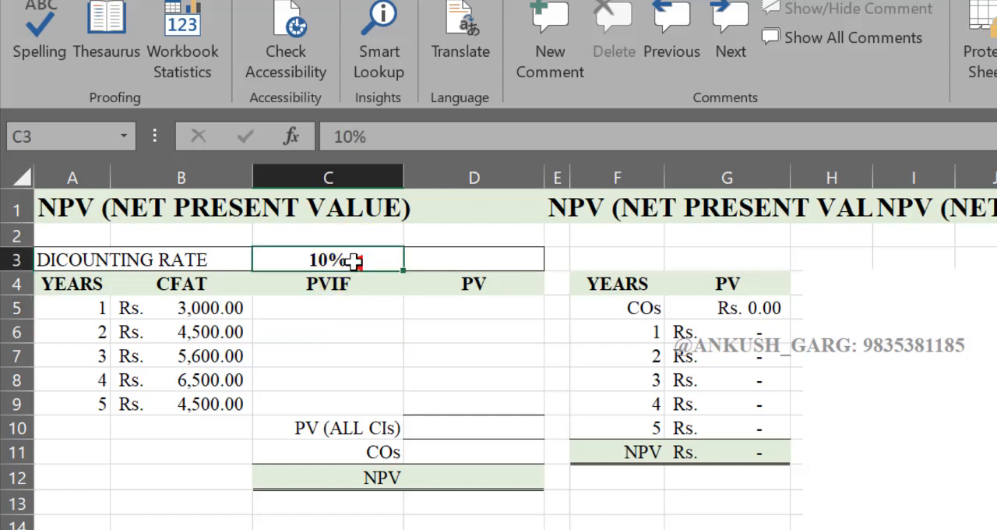
{"action": "left_click", "coordinate": [475, 308]}
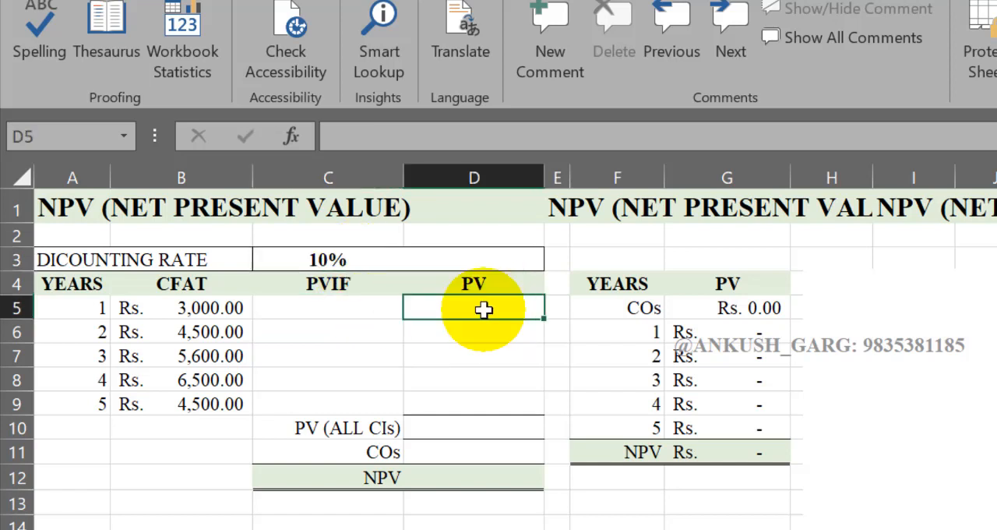
{"action": "left_click", "coordinate": [336, 261]}
{"action": "left_click", "coordinate": [465, 318]}
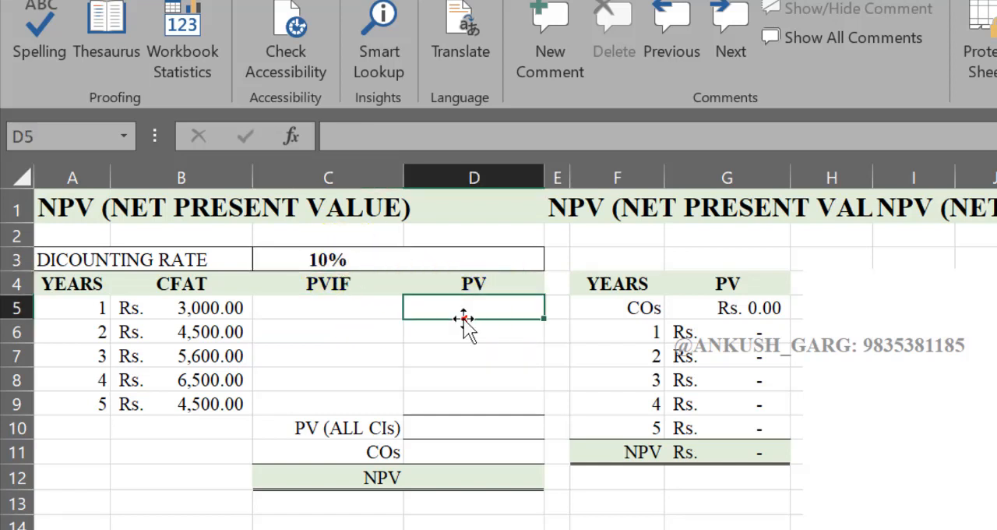
Step: Enter the year 1 PVIF formula =A5/(A5+C3)^A5 in cell C5
{"action": "left_click", "coordinate": [345, 313]}
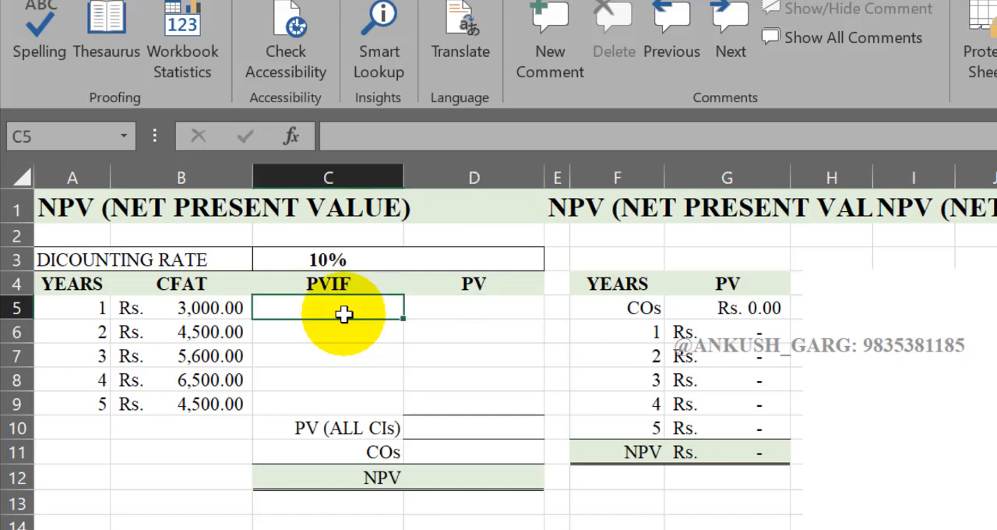
{"action": "type", "text": "="}
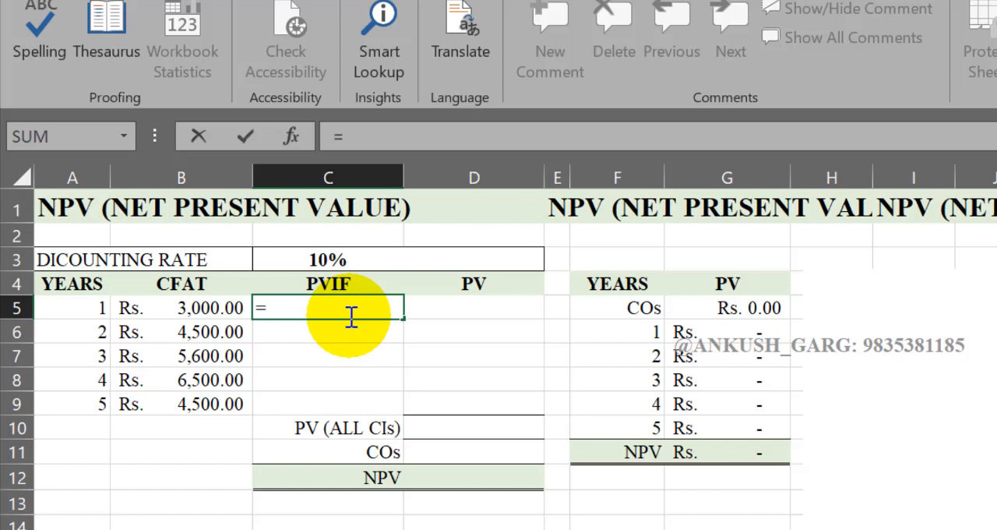
{"action": "left_click", "coordinate": [93, 306]}
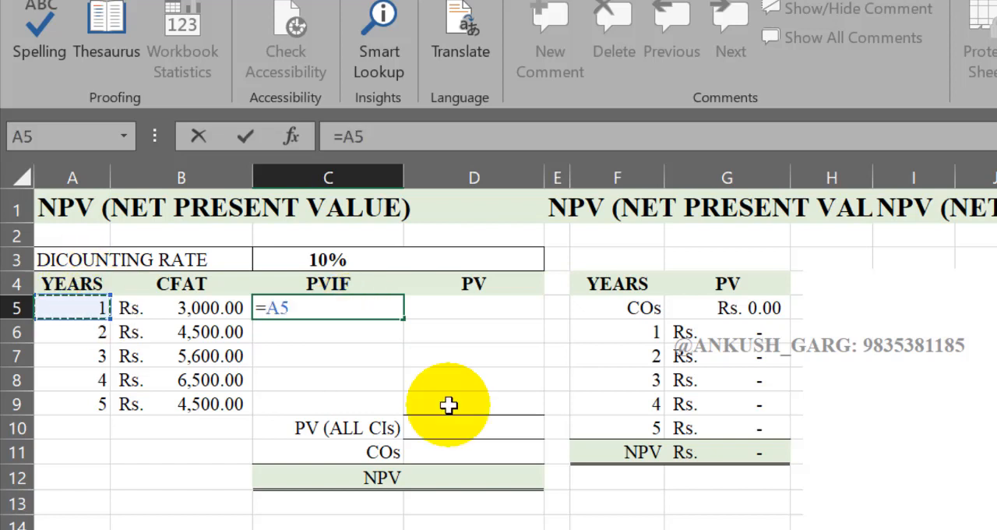
{"action": "type", "text": "/"}
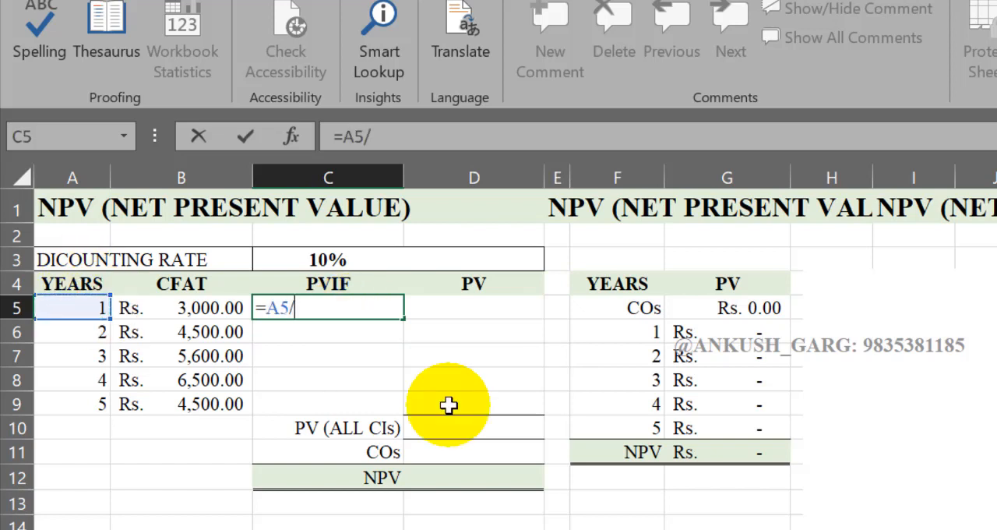
{"action": "type", "text": "("}
{"action": "left_click", "coordinate": [94, 307]}
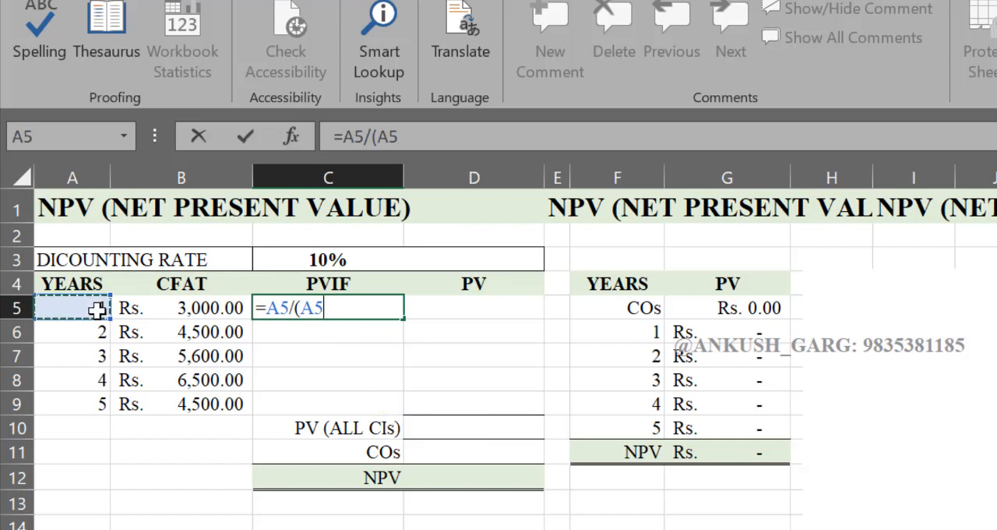
{"action": "type", "text": "+"}
{"action": "left_click", "coordinate": [331, 257]}
{"action": "left_click", "coordinate": [331, 258]}
{"action": "type", "text": ")^"}
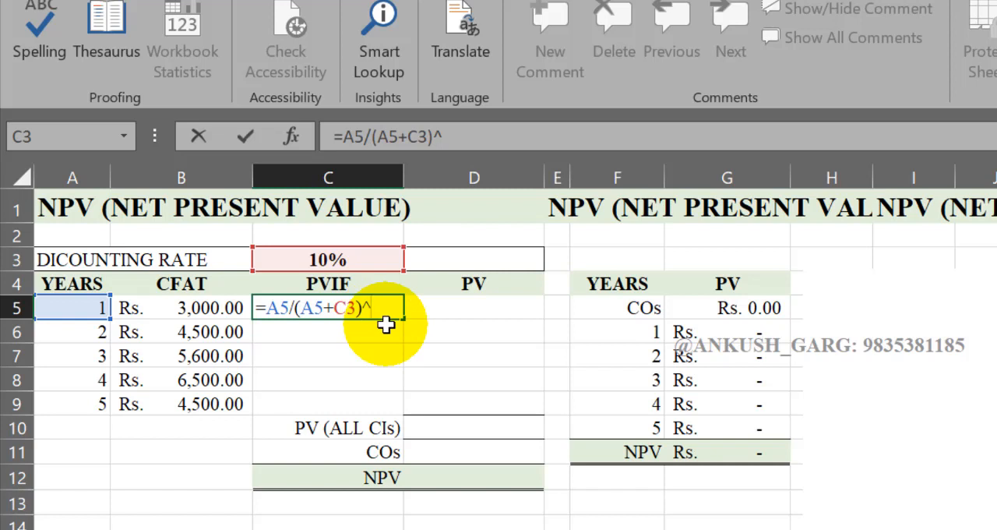
{"action": "left_click", "coordinate": [95, 307]}
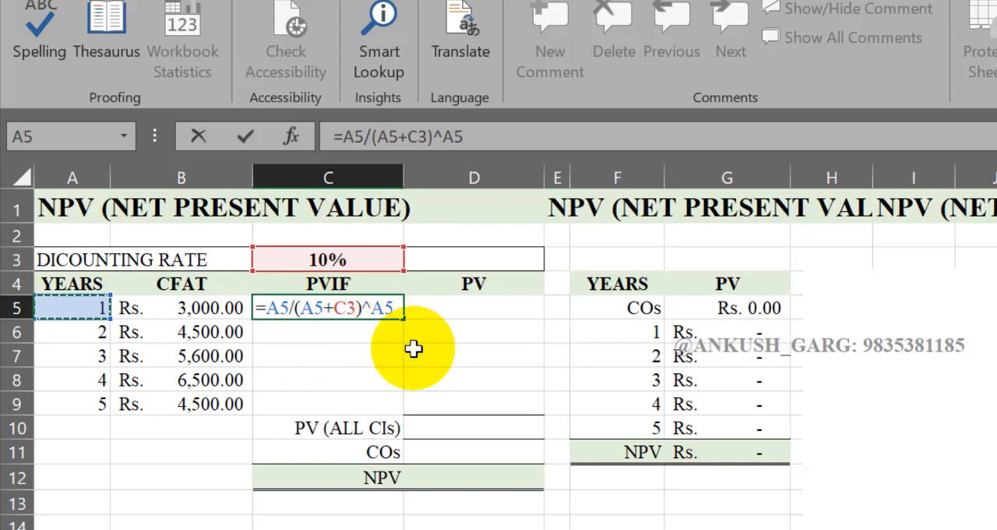
{"action": "key", "text": "Return"}
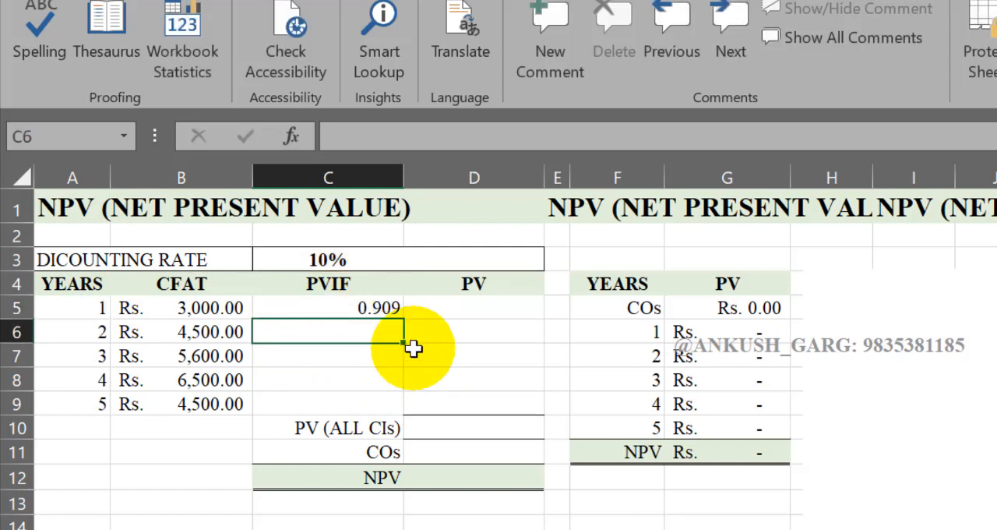
Step: Write the general discount factor formula 1/(1+R)^K as a text note in cell B16
{"action": "left_click", "coordinate": [388, 310]}
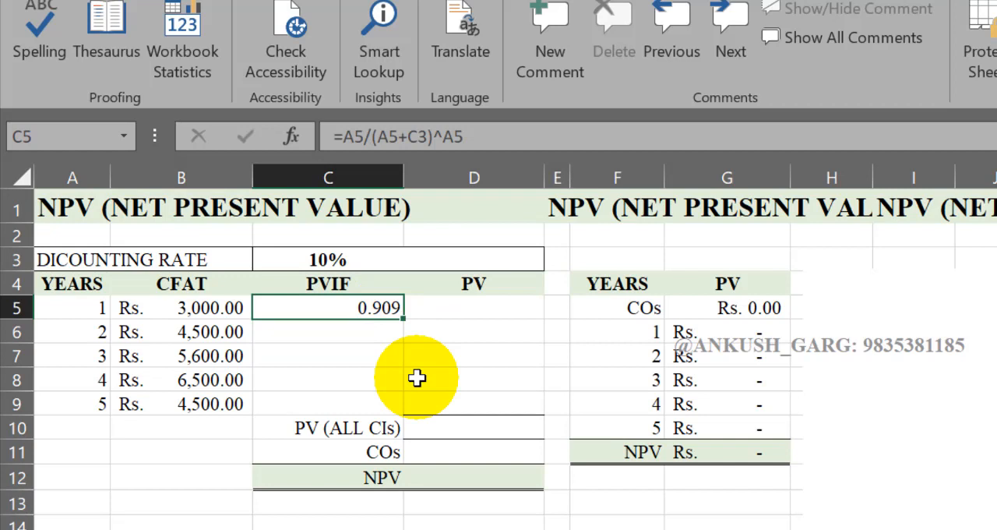
{"action": "left_click", "coordinate": [387, 332]}
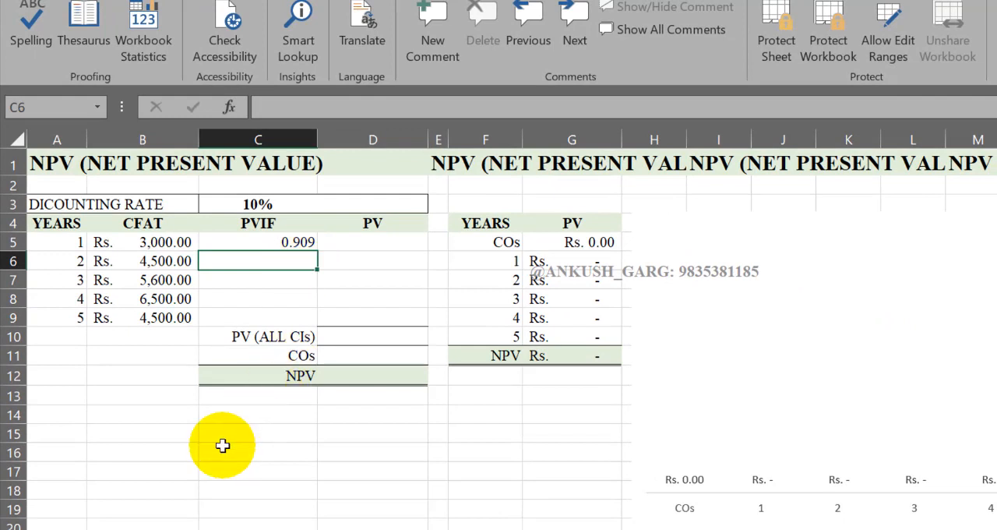
{"action": "left_click", "coordinate": [183, 452]}
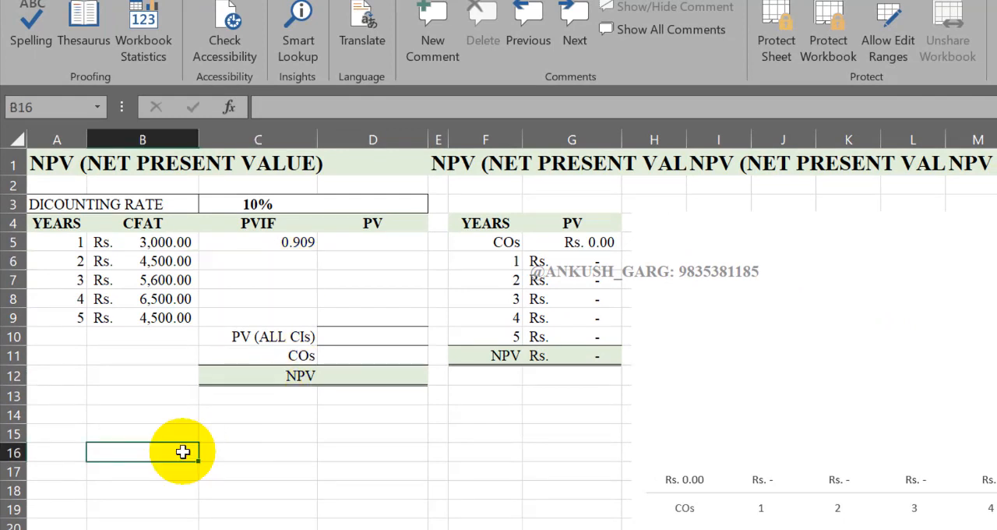
{"action": "type", "text": "="}
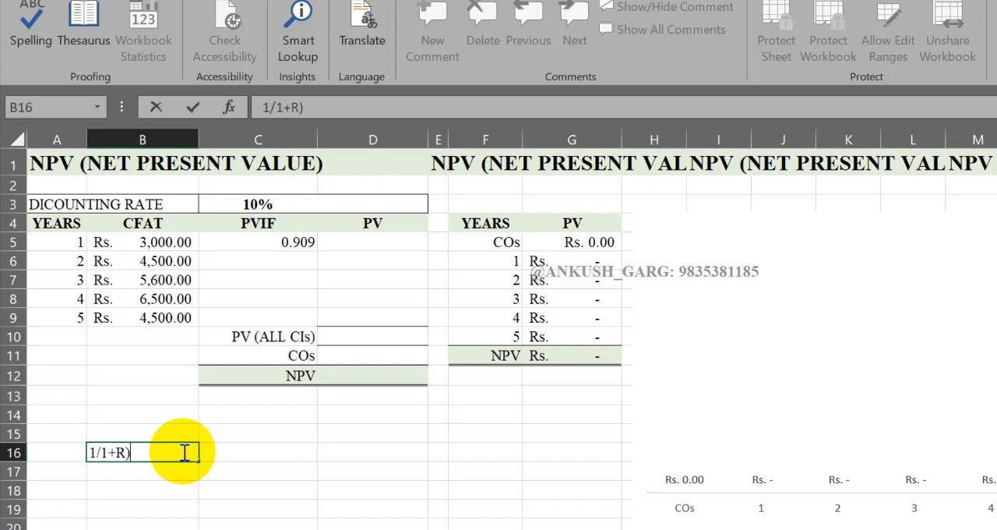
{"action": "left_click", "coordinate": [100, 456]}
{"action": "type", "text": "("}
{"action": "key", "text": "End"}
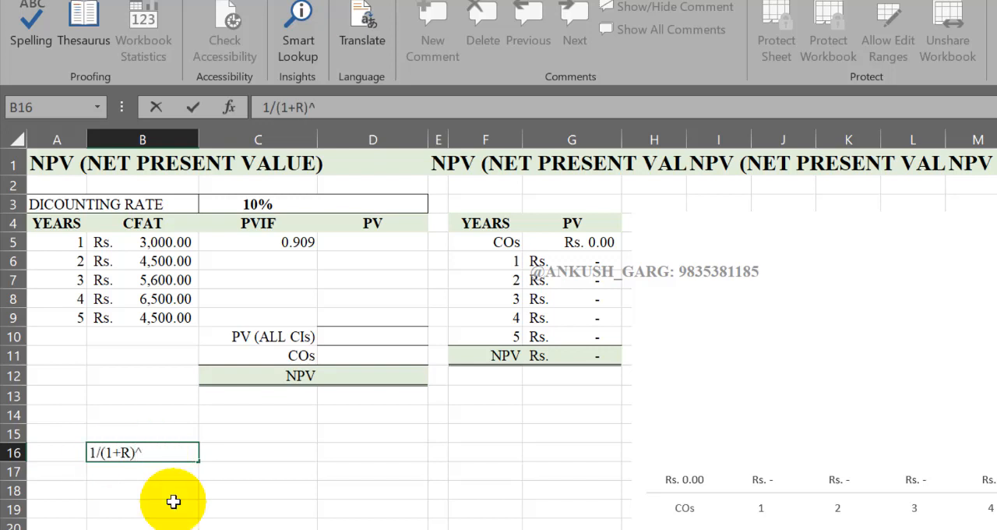
{"action": "type", "text": "^K"}
{"action": "left_click", "coordinate": [162, 481]}
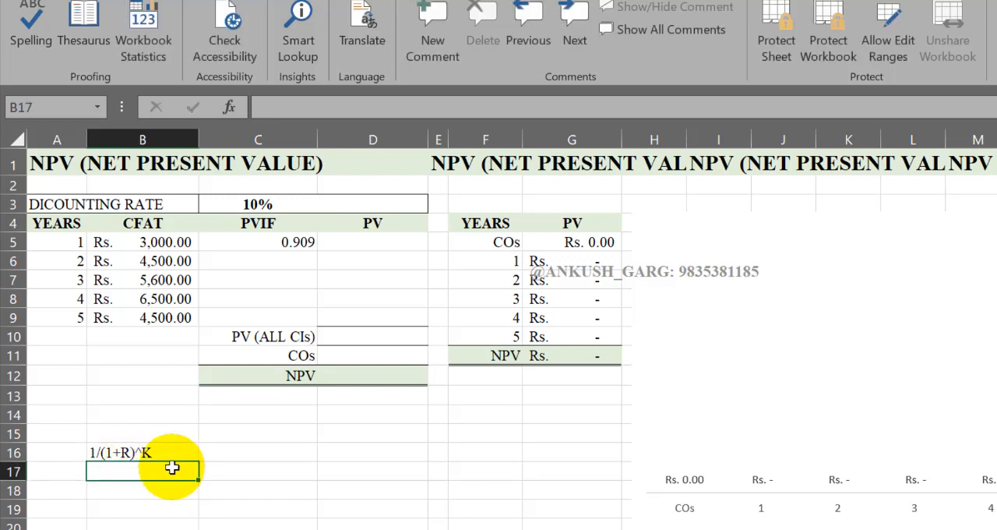
{"action": "left_click", "coordinate": [240, 490]}
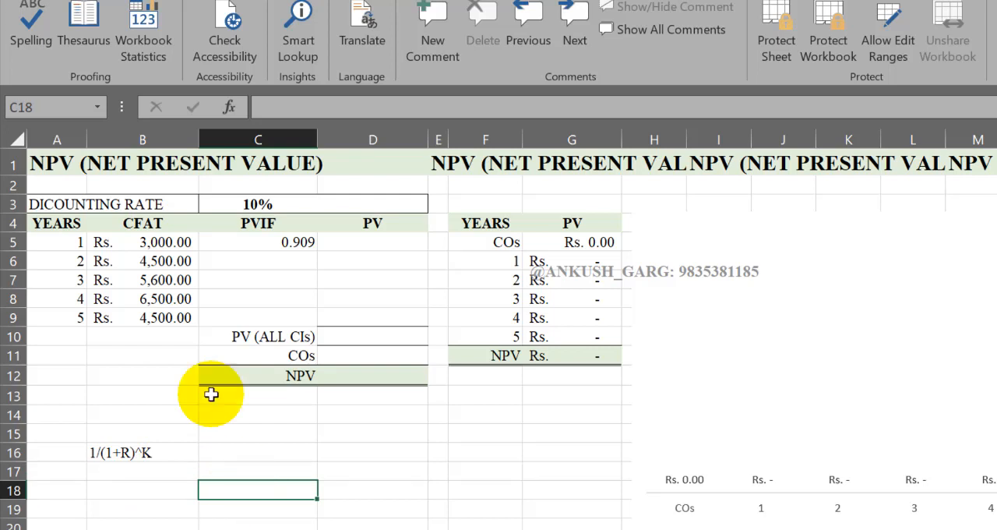
Step: Enter the year 2 PVIF formula =1/(1+C3)^A6 in cell C6 and check its references
{"action": "left_click_drag", "start_coordinate": [74, 250], "coordinate": [74, 316]}
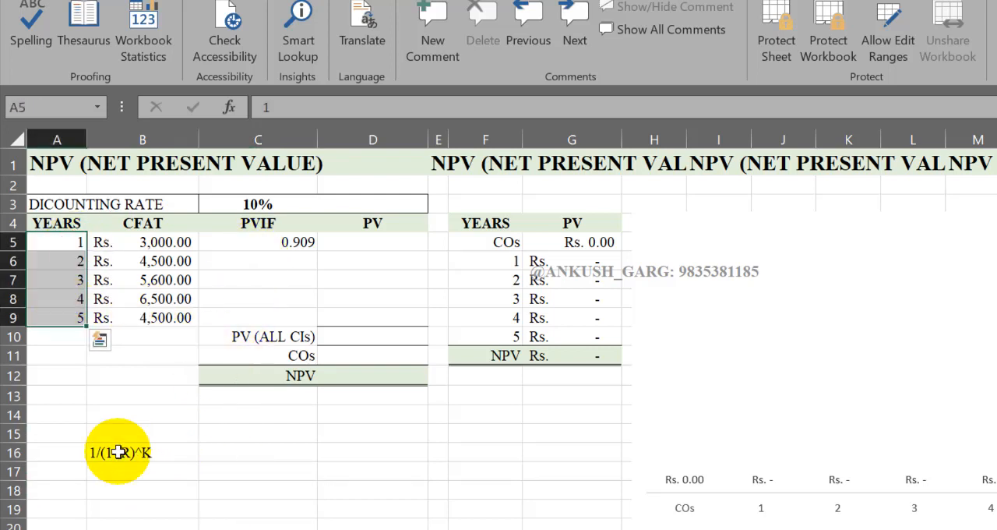
{"action": "left_click", "coordinate": [267, 262]}
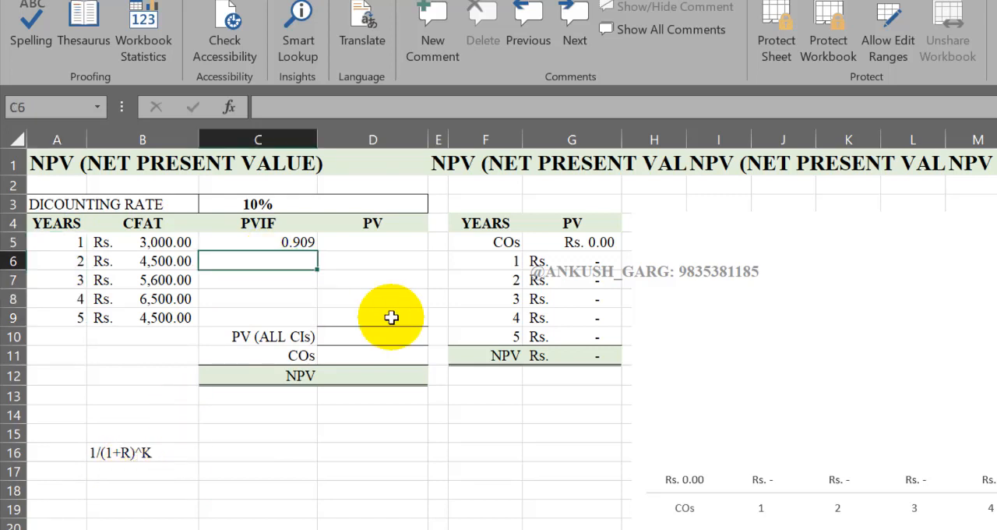
{"action": "type", "text": "="}
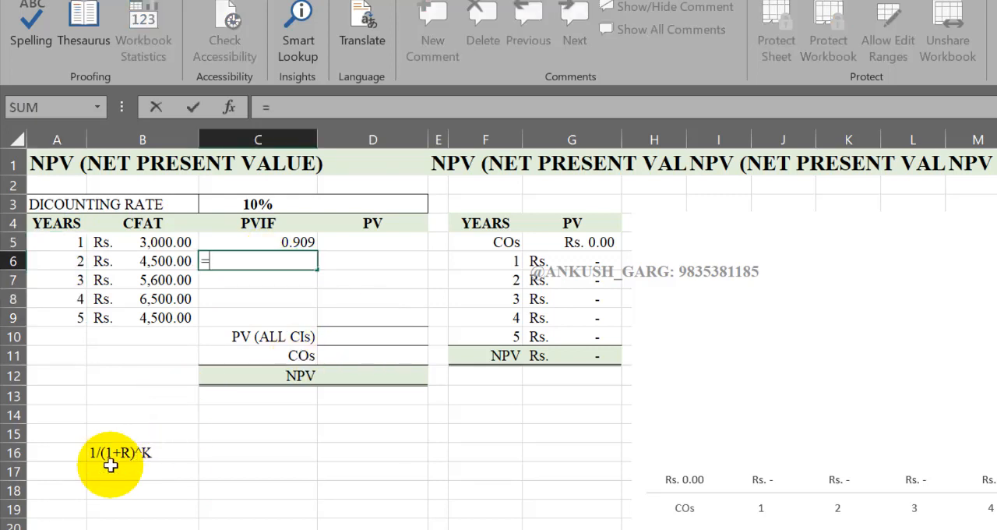
{"action": "left_click", "coordinate": [79, 242]}
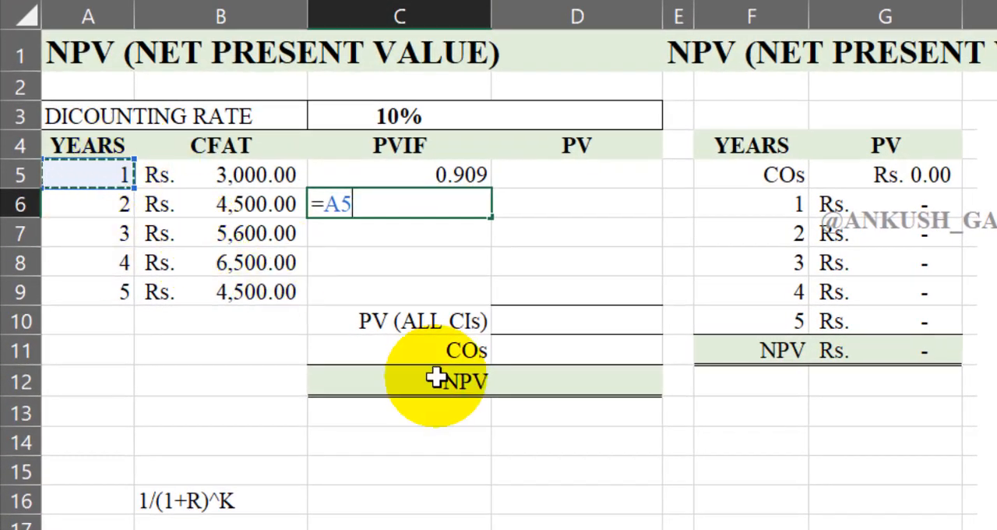
{"action": "key", "text": "BackSpace"}
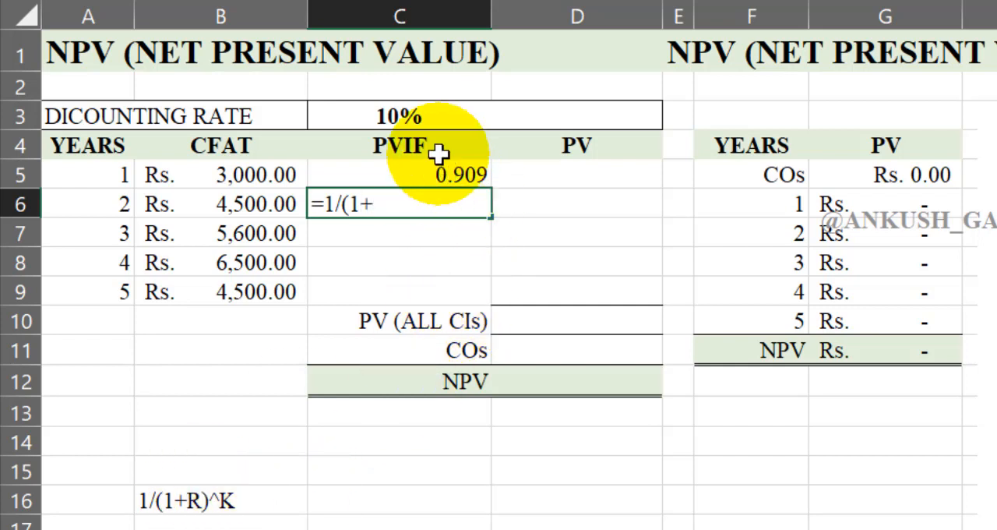
{"action": "left_click", "coordinate": [413, 116]}
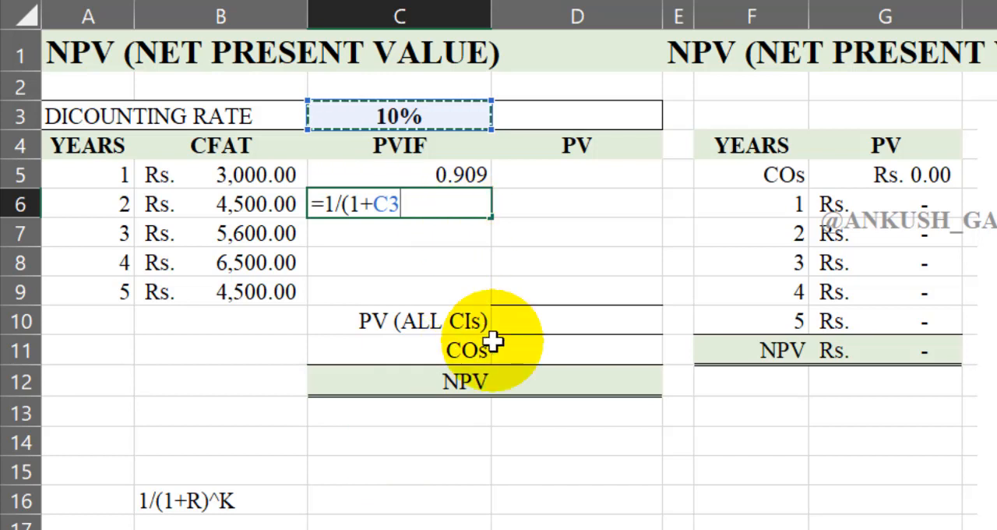
{"action": "type", "text": ")^"}
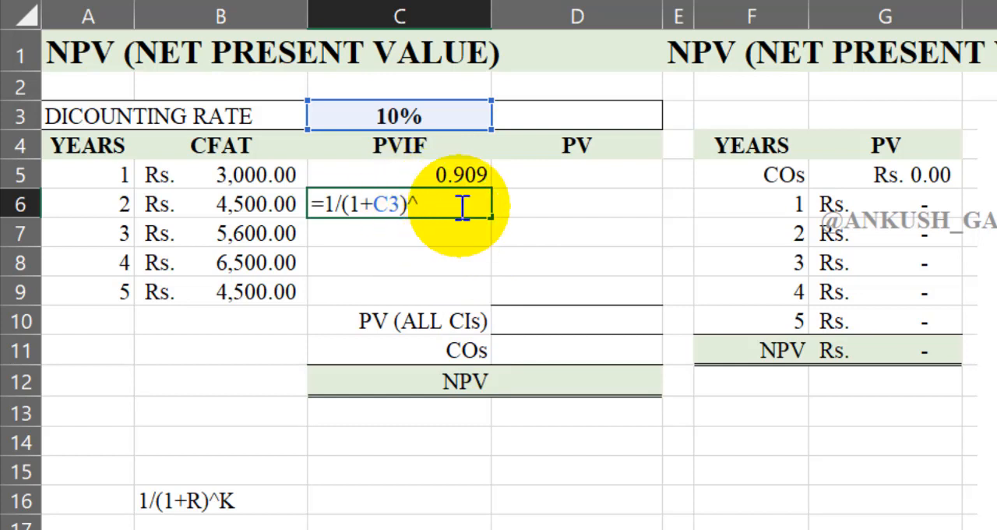
{"action": "left_click", "coordinate": [106, 205]}
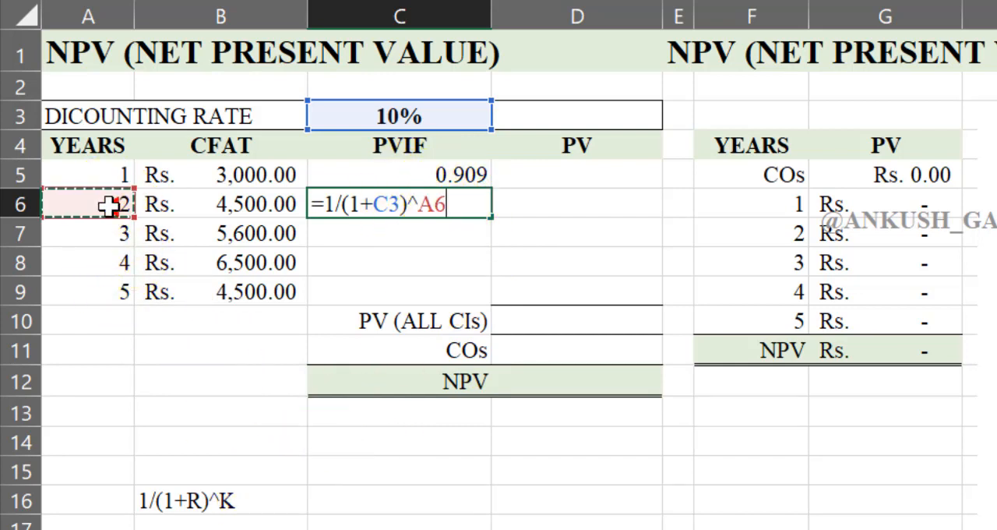
{"action": "left_click", "coordinate": [107, 204]}
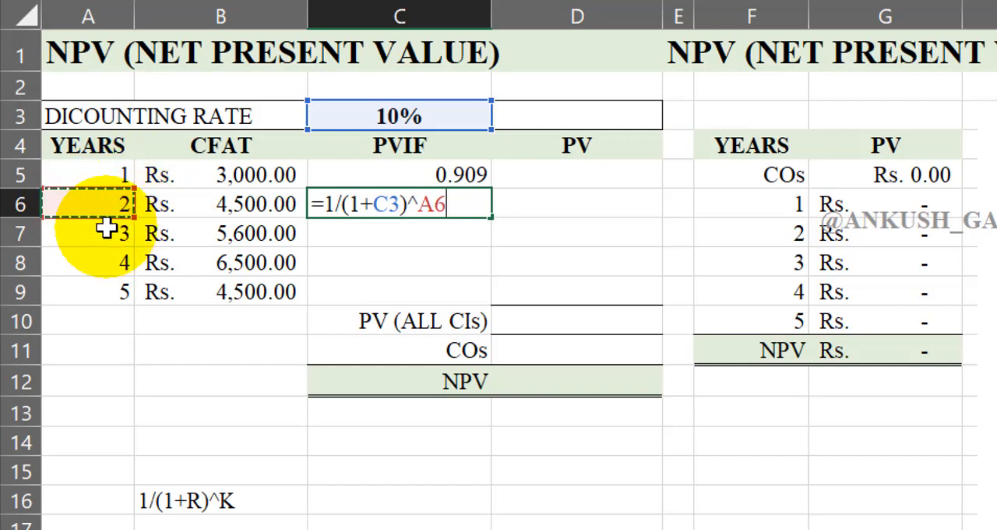
{"action": "key", "text": "Return"}
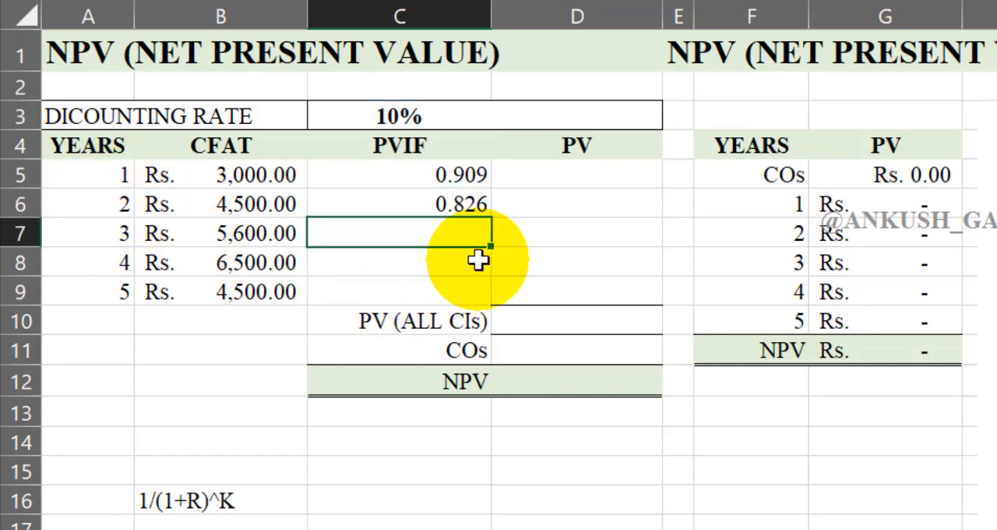
{"action": "left_click", "coordinate": [470, 212]}
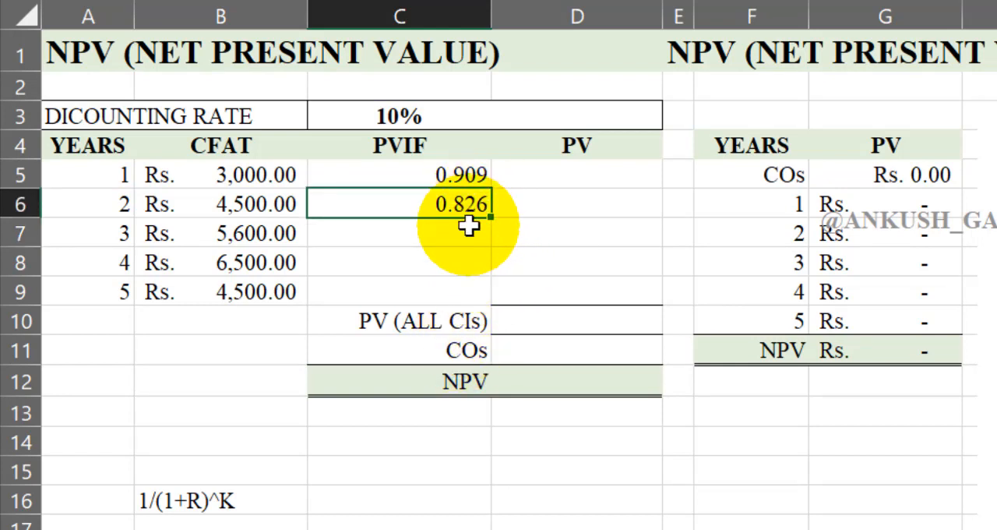
{"action": "double_click", "coordinate": [463, 205]}
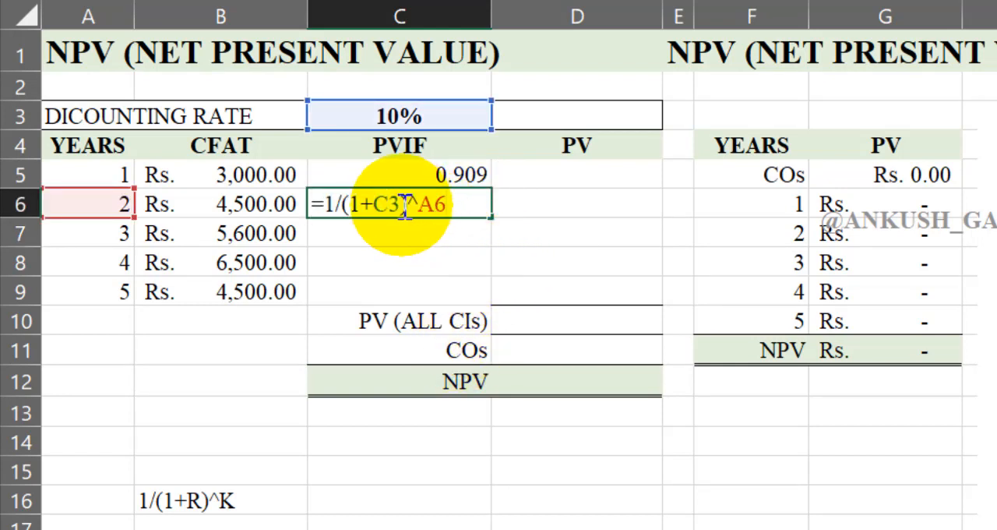
{"action": "key", "text": "Return"}
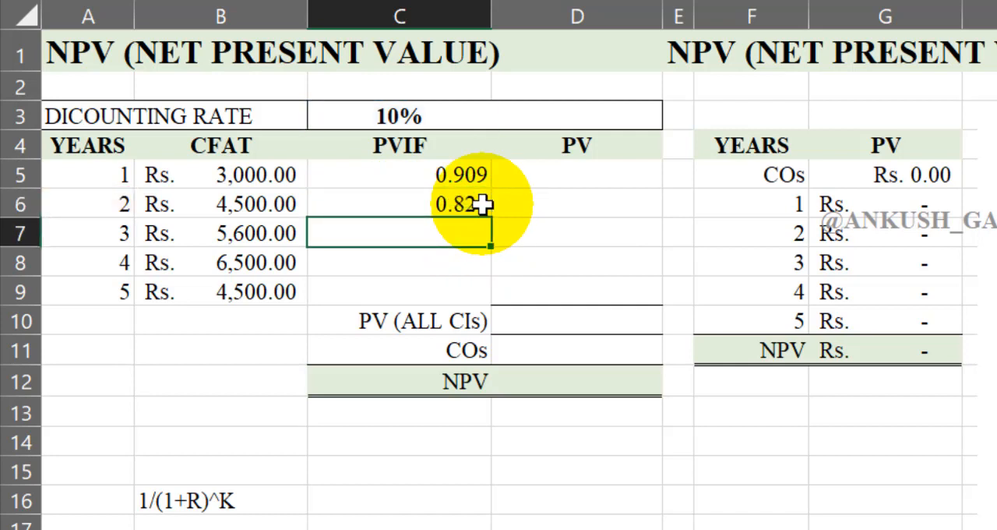
Step: Change the year 1 PVIF formula in C5 to =$A$5/($A$5+$C$3)^A5 and fill it down through C9
{"action": "double_click", "coordinate": [474, 174]}
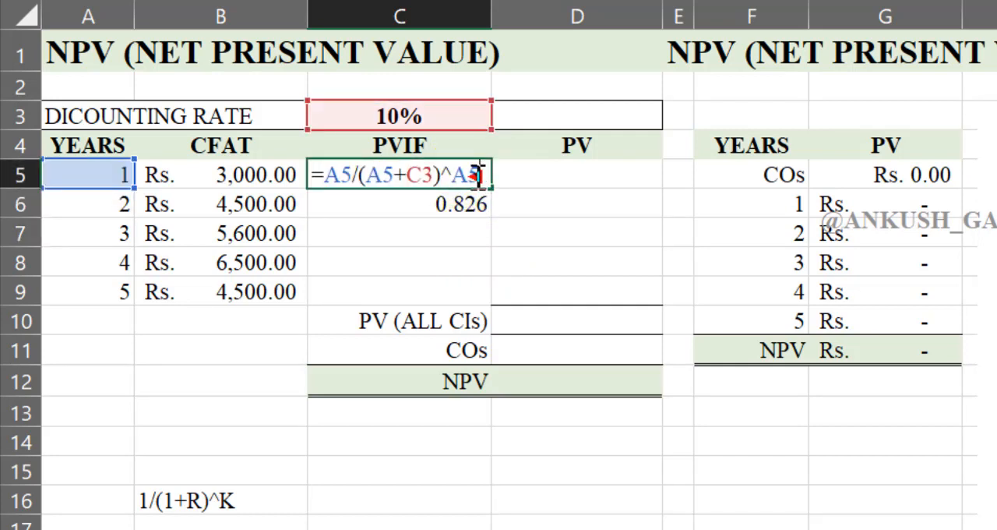
{"action": "left_click", "coordinate": [347, 175]}
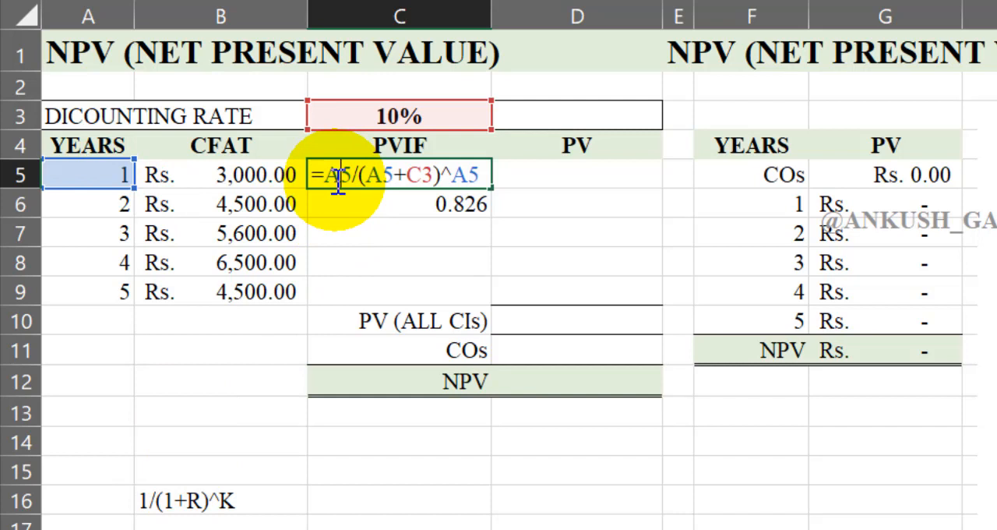
{"action": "key", "text": "F4"}
{"action": "left_click", "coordinate": [416, 177]}
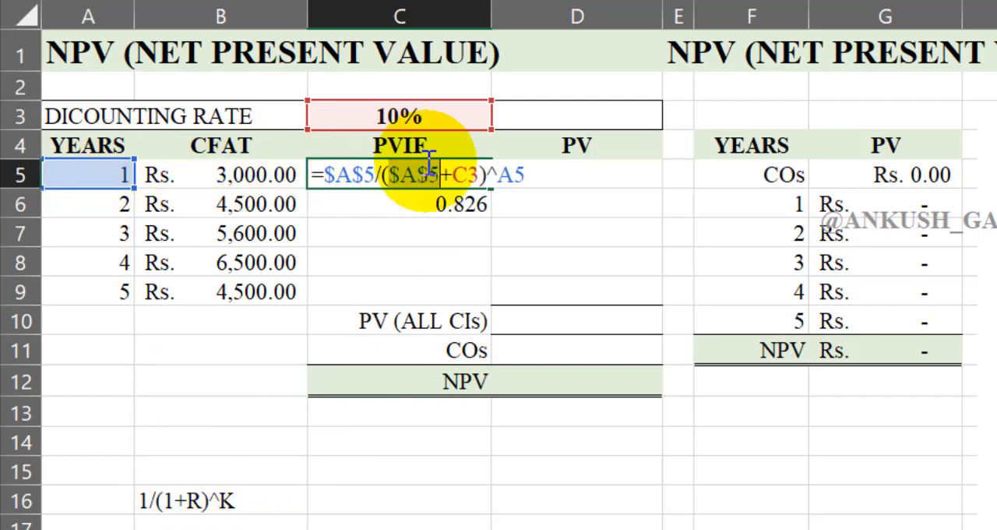
{"action": "left_click", "coordinate": [467, 170]}
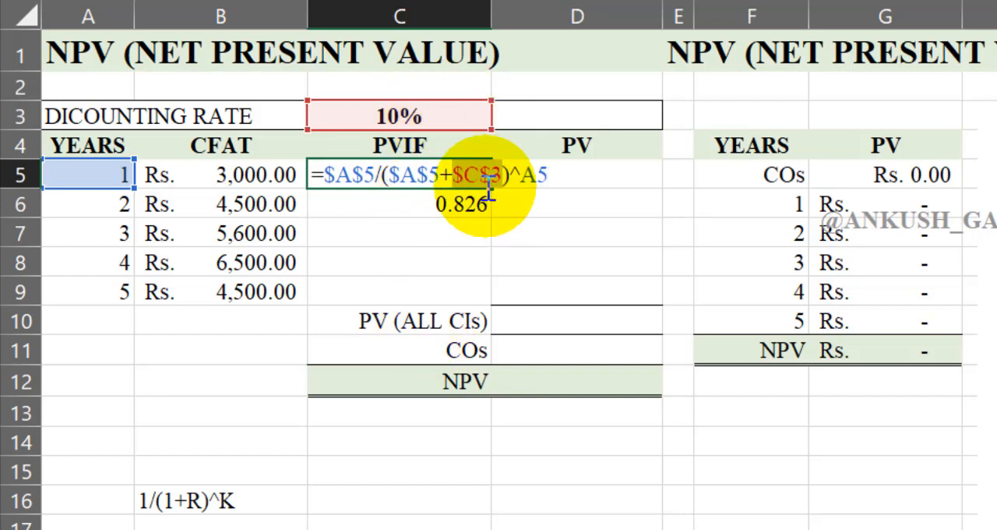
{"action": "left_click", "coordinate": [571, 182]}
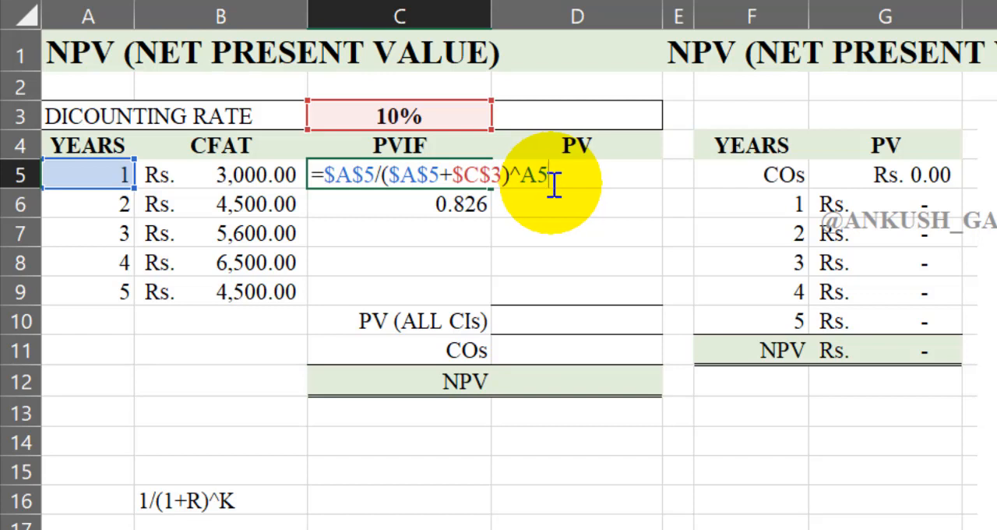
{"action": "key", "text": "Return"}
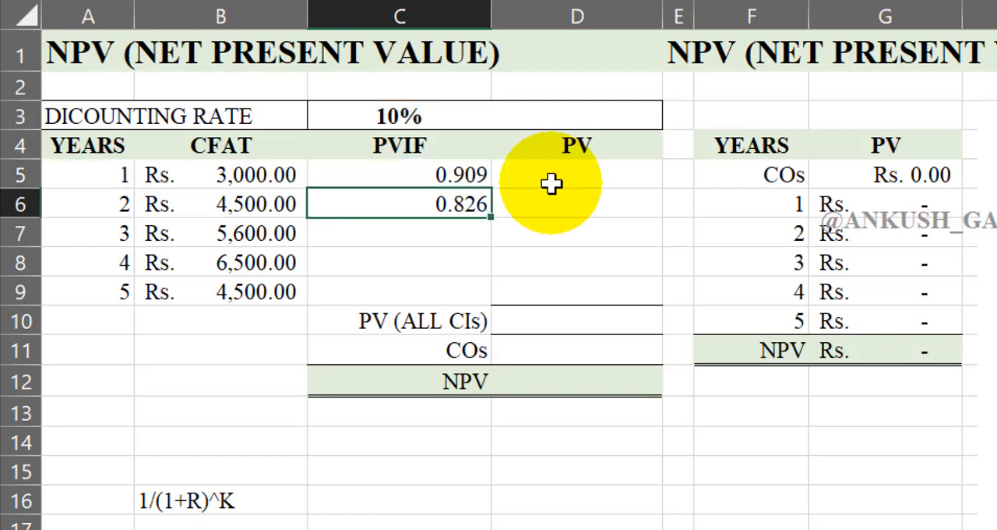
{"action": "left_click", "coordinate": [473, 178]}
{"action": "left_click_drag", "start_coordinate": [491, 189], "coordinate": [494, 306]}
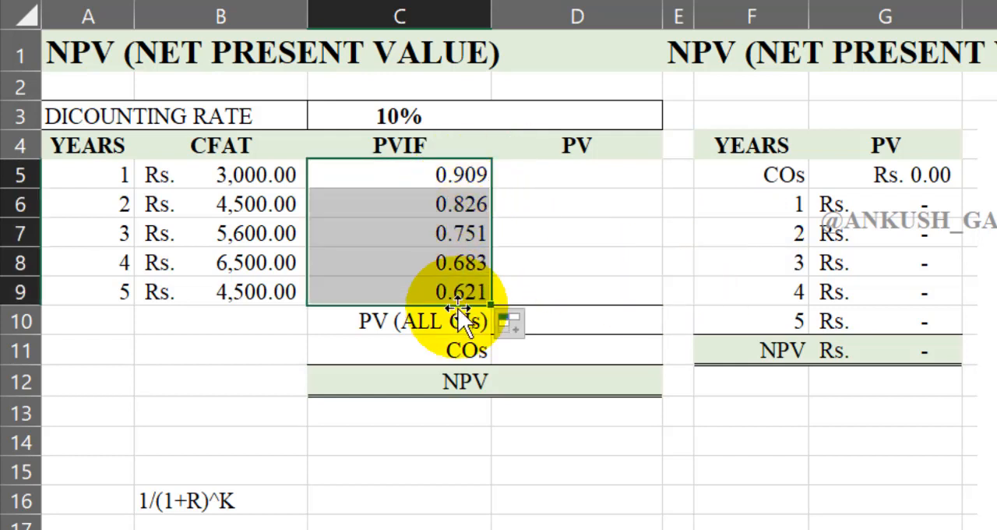
Step: Set the discounting rate in cell C3 to 12%
{"action": "left_click", "coordinate": [436, 116]}
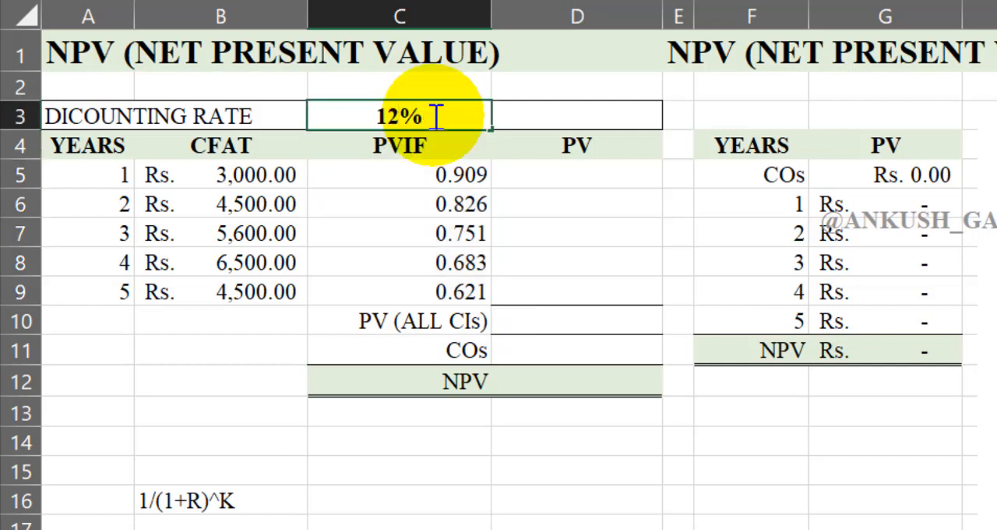
{"action": "type", "text": "12"}
{"action": "key", "text": "Return"}
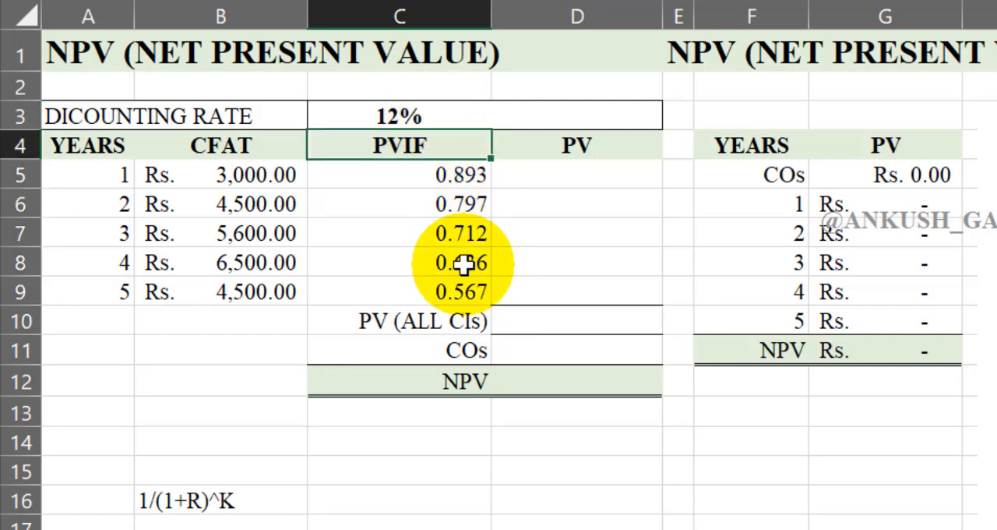
Step: Calculate the year 1 PV in D5 as =B5*C5 and fill the formula down through D9
{"action": "left_click", "coordinate": [554, 169]}
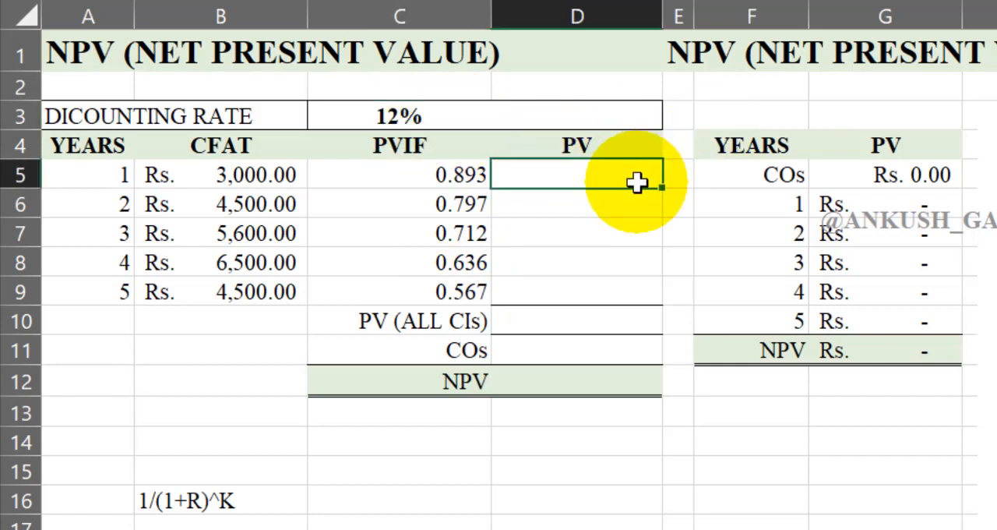
{"action": "left_click", "coordinate": [247, 176]}
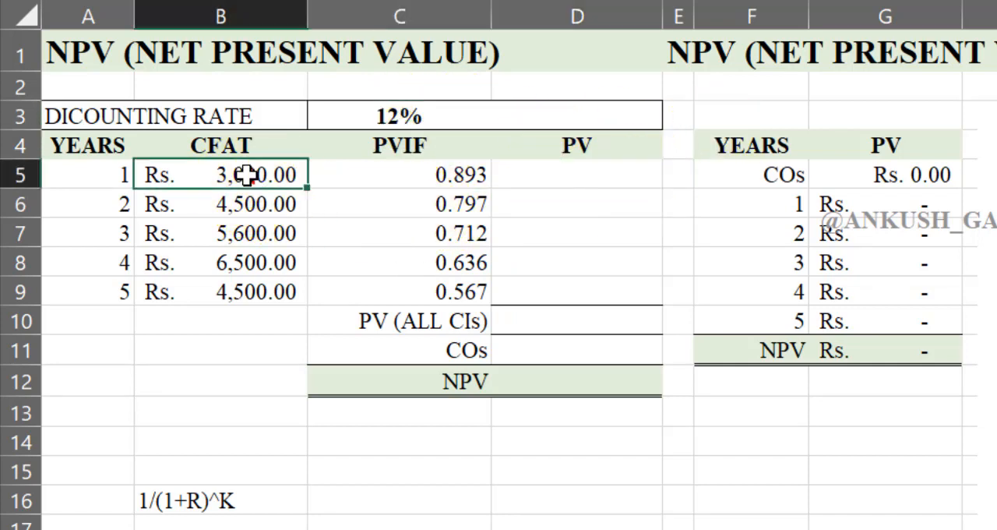
{"action": "left_click", "coordinate": [408, 174]}
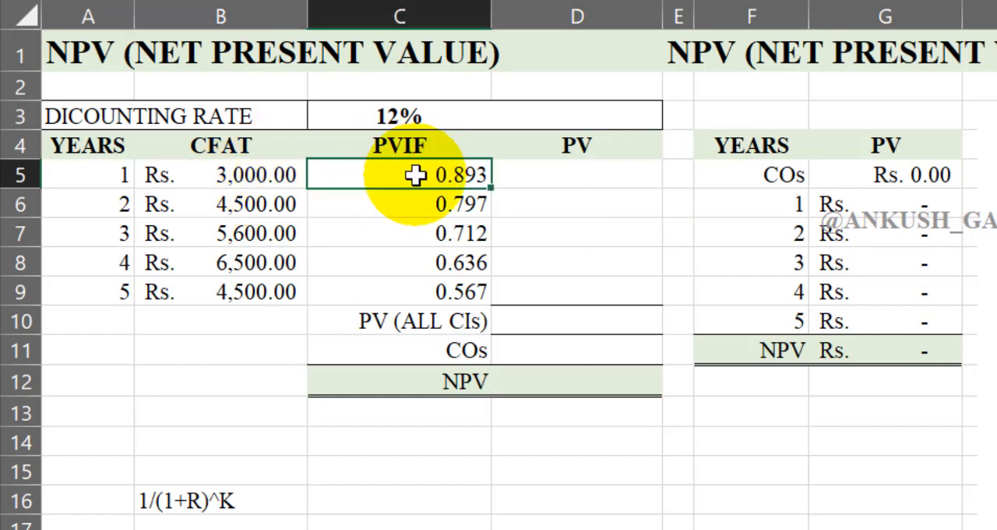
{"action": "left_click", "coordinate": [586, 181]}
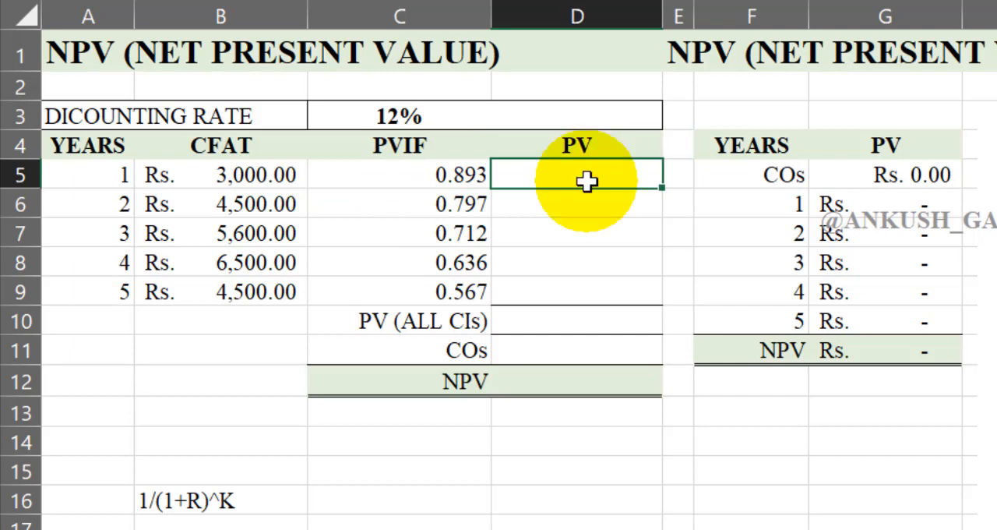
{"action": "type", "text": "="}
{"action": "left_click", "coordinate": [254, 173]}
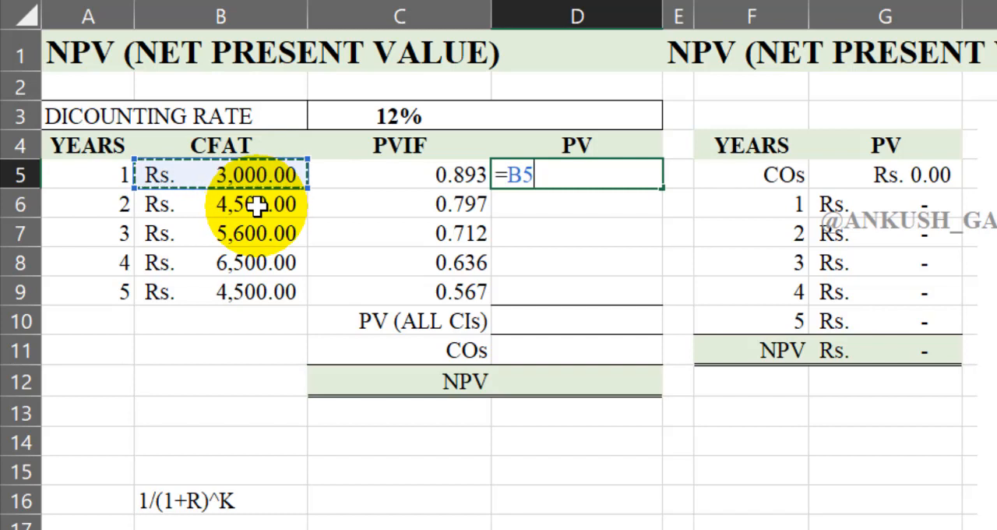
{"action": "left_click", "coordinate": [363, 200]}
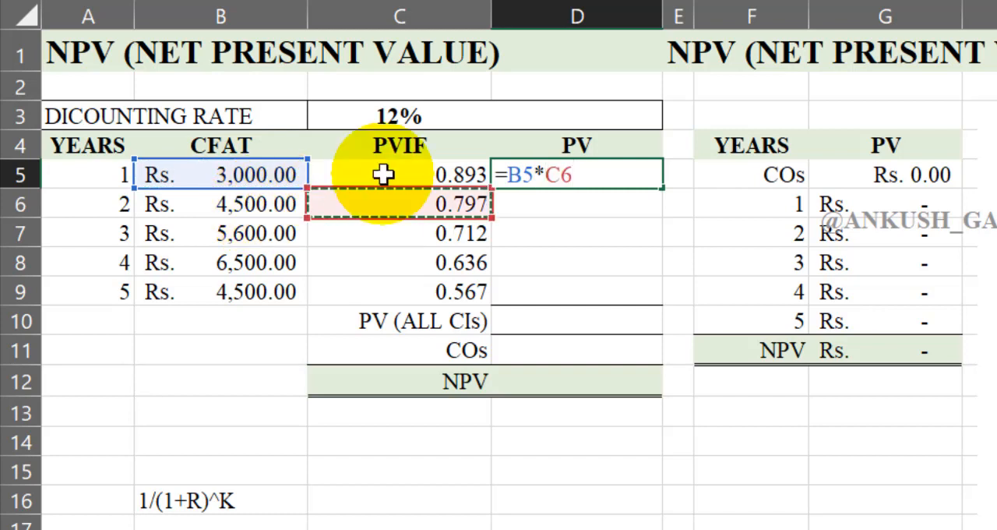
{"action": "left_click", "coordinate": [384, 174]}
{"action": "key", "text": "Return"}
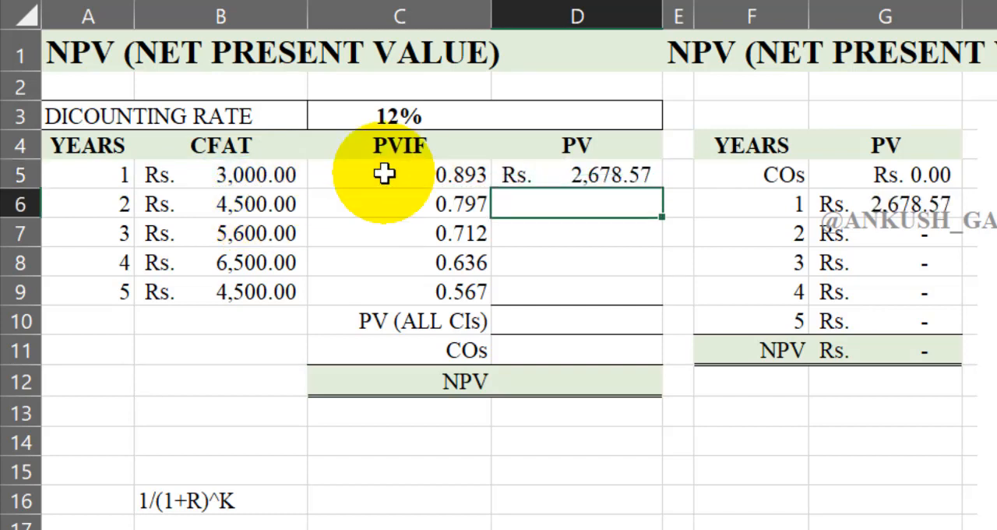
{"action": "left_click", "coordinate": [621, 162]}
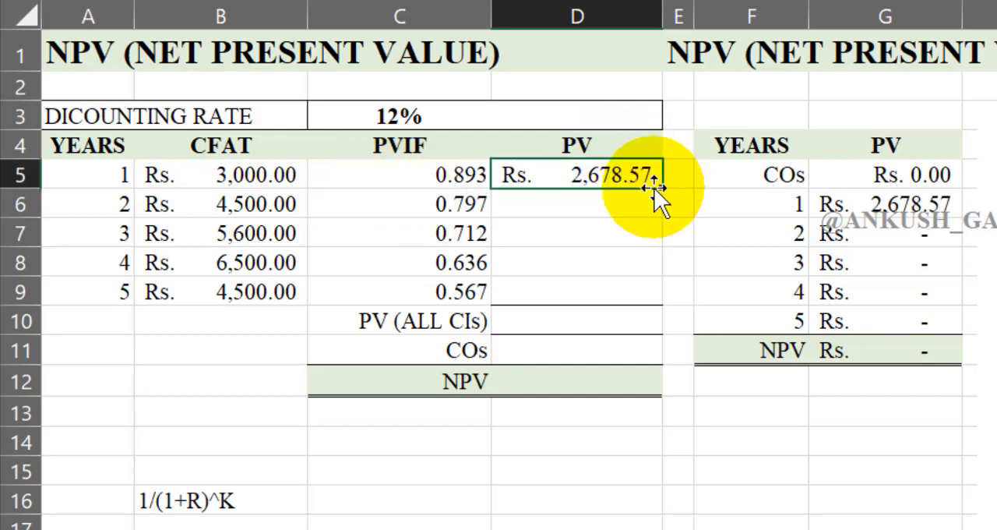
{"action": "left_click_drag", "start_coordinate": [662, 191], "coordinate": [659, 310]}
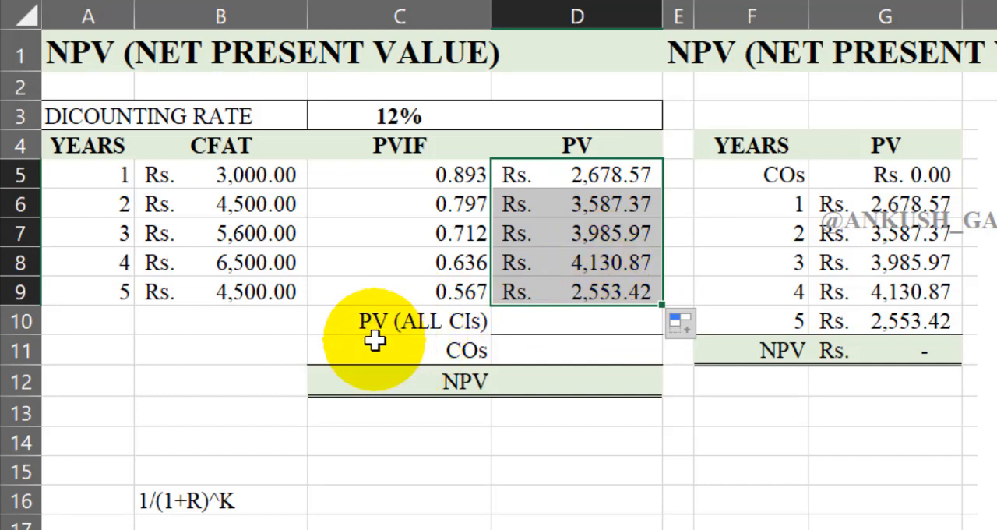
Step: Sum the five yearly PV values into the PV (ALL CIs) cell D10 and make the total bold
{"action": "left_click", "coordinate": [566, 327]}
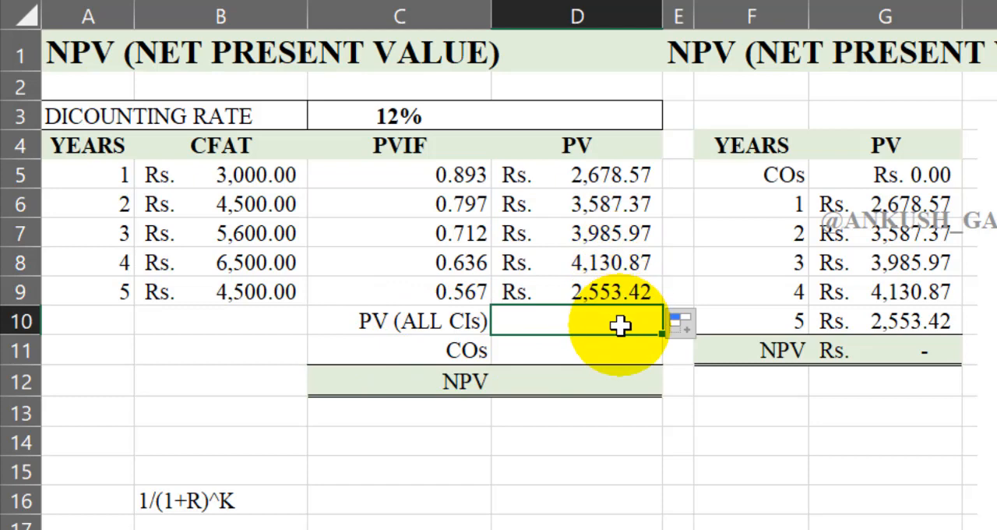
{"action": "left_click_drag", "start_coordinate": [585, 181], "coordinate": [595, 317]}
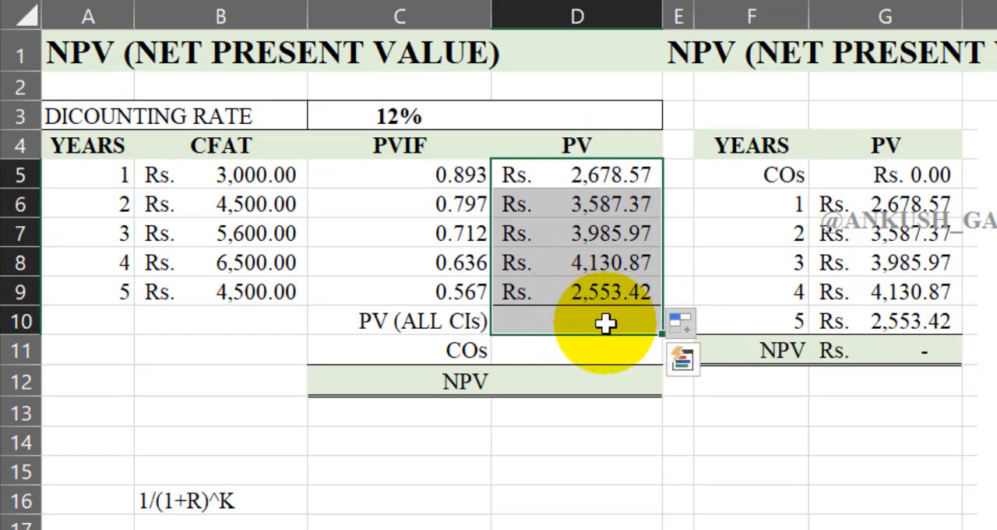
{"action": "key", "text": "alt+equal"}
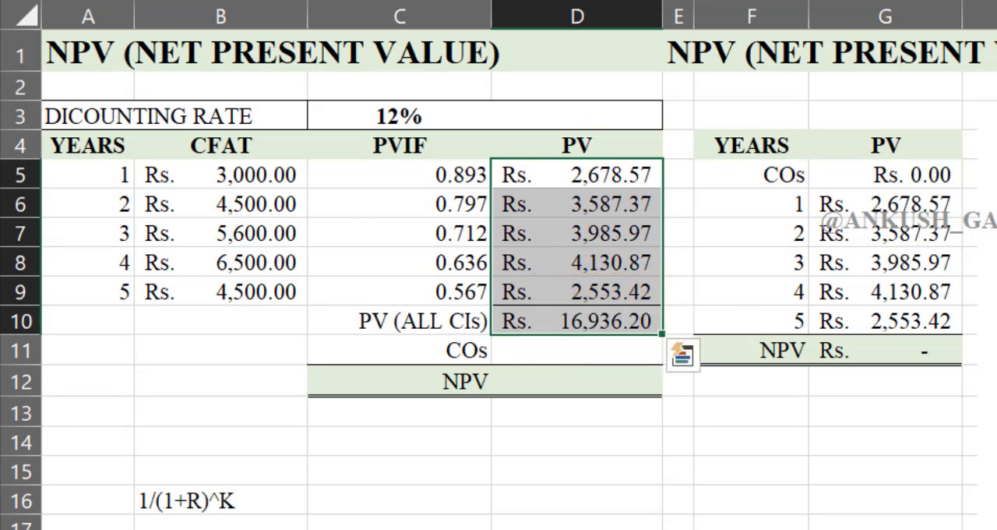
{"action": "left_click", "coordinate": [633, 319]}
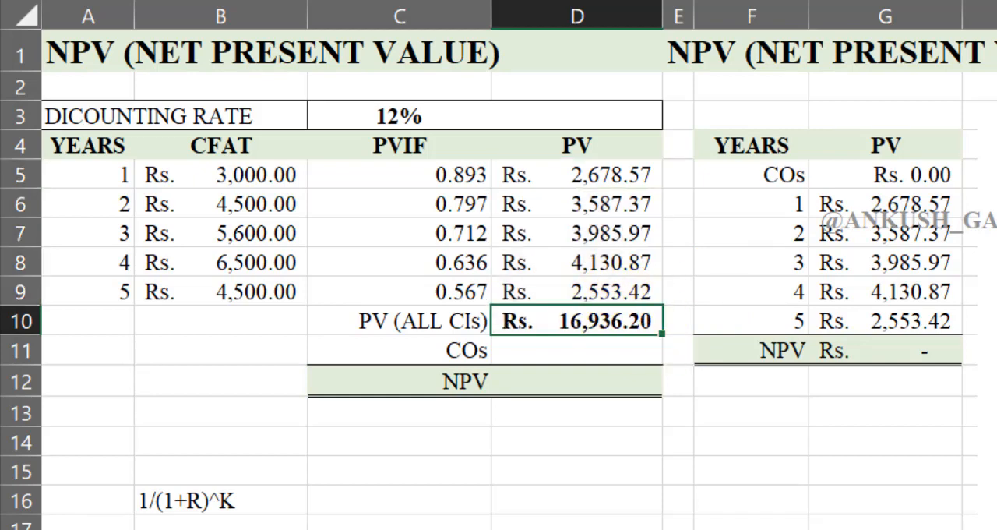
Step: Enter the cash outflow of -15000 in the COs cell D11
{"action": "left_click", "coordinate": [628, 360]}
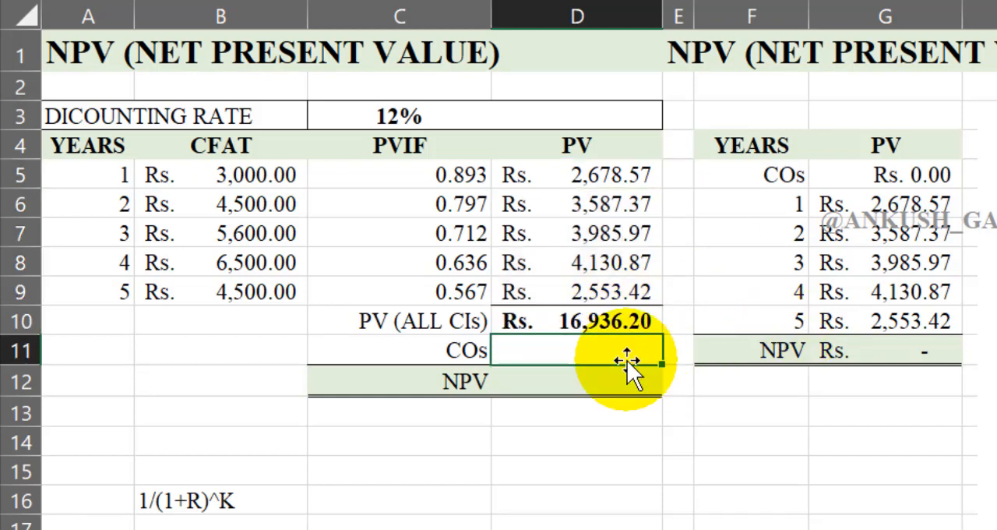
{"action": "type", "text": "-"}
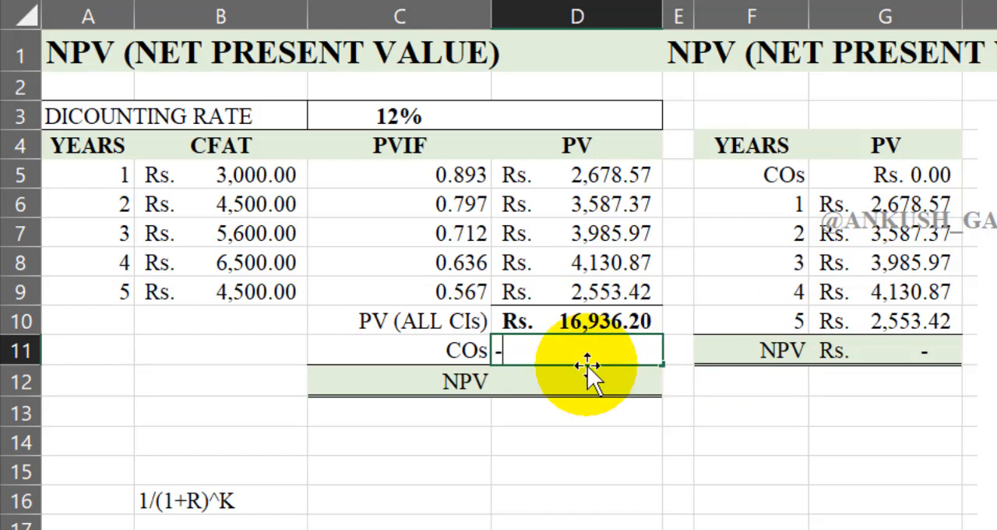
{"action": "type", "text": "2000"}
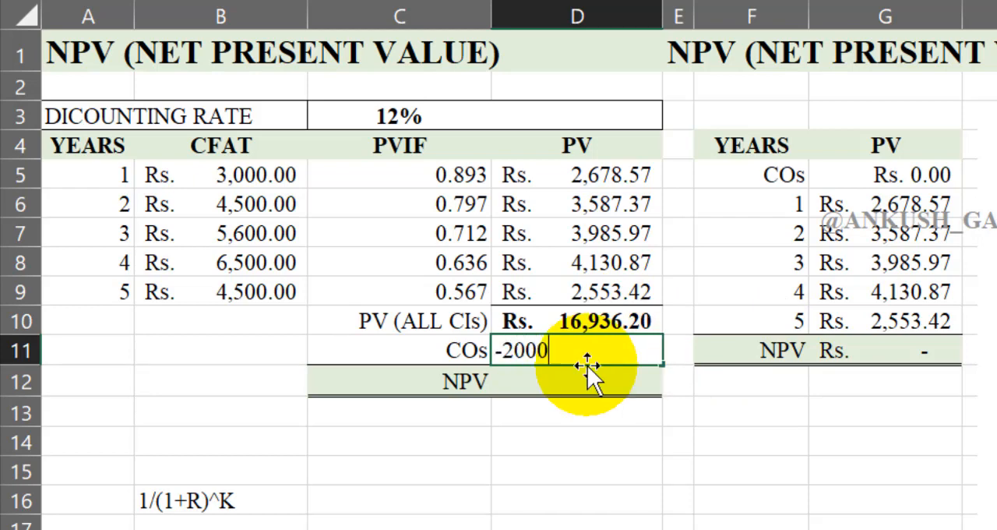
{"action": "key", "text": "Return"}
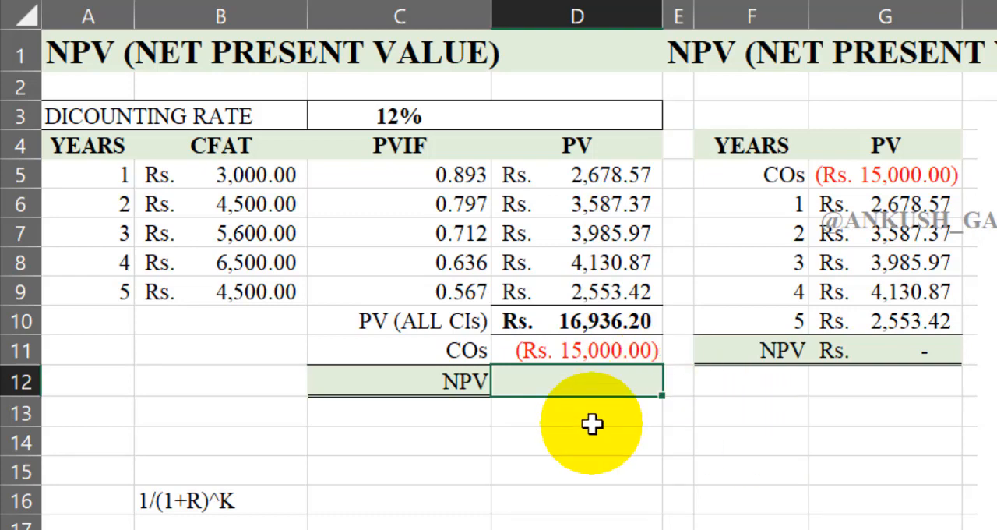
{"action": "left_click", "coordinate": [646, 346]}
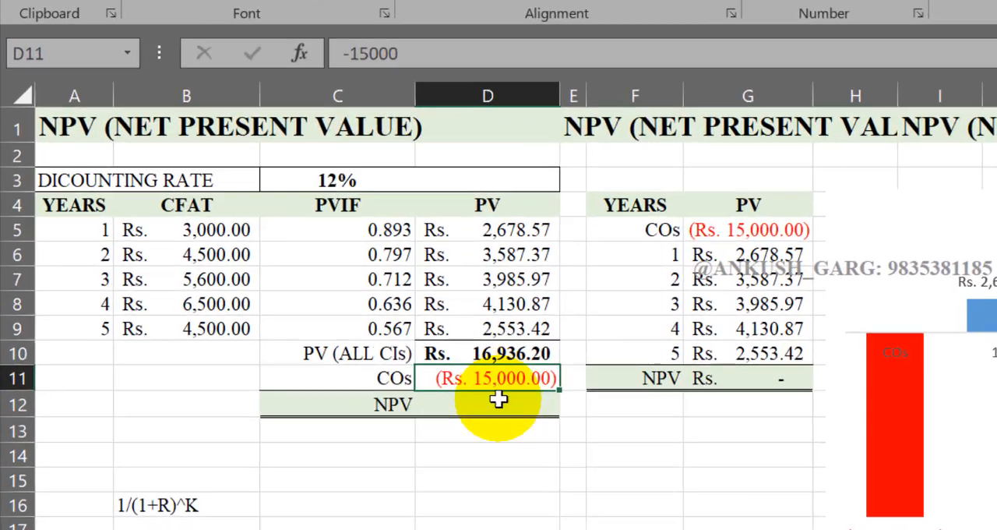
Step: Calculate the NPV in D12 with the formula =D10+D11
{"action": "left_click", "coordinate": [417, 423]}
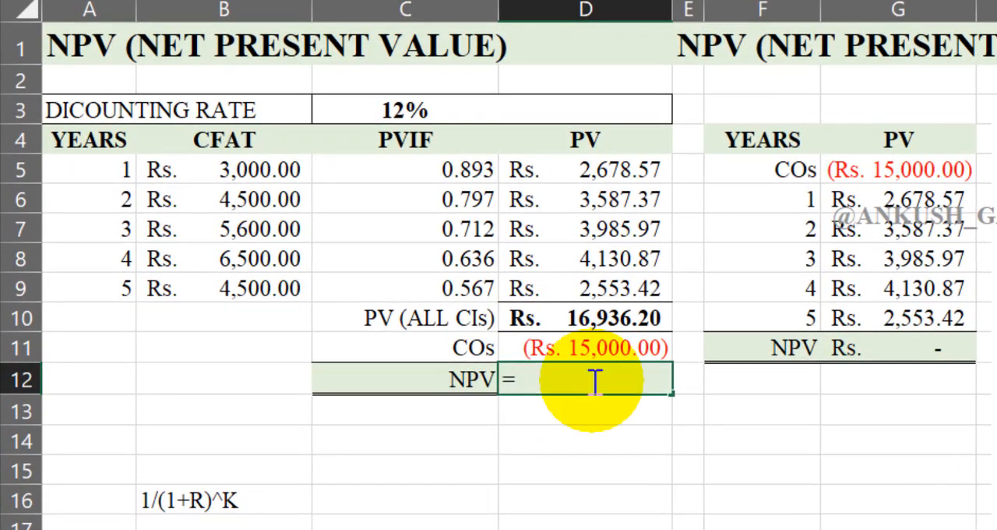
{"action": "type", "text": "="}
{"action": "key", "text": "Up"}
{"action": "key", "text": "Up"}
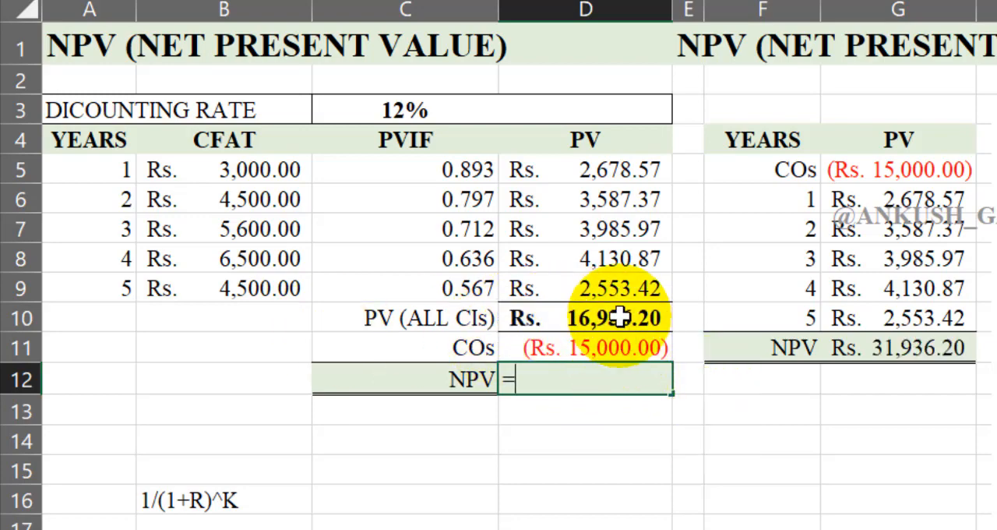
{"action": "left_click", "coordinate": [621, 316]}
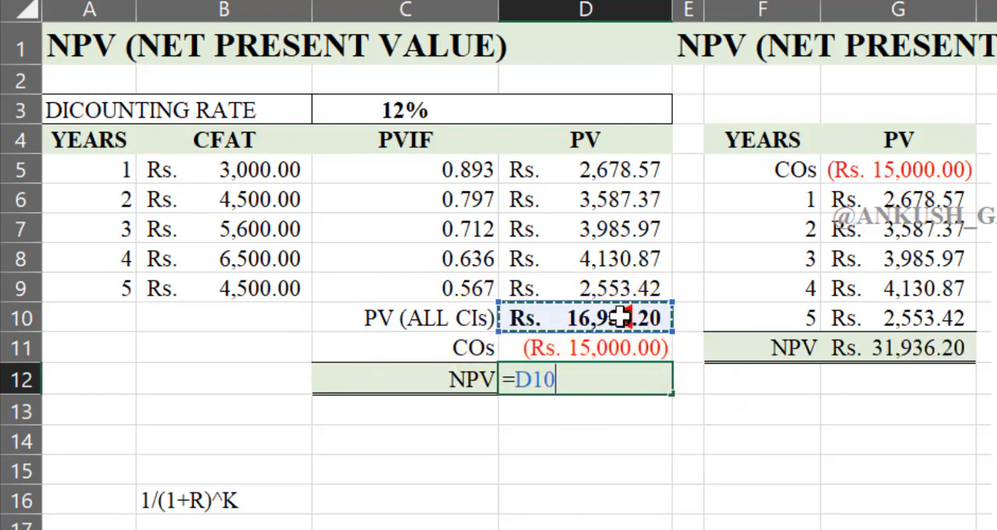
{"action": "type", "text": "+"}
{"action": "left_click", "coordinate": [596, 348]}
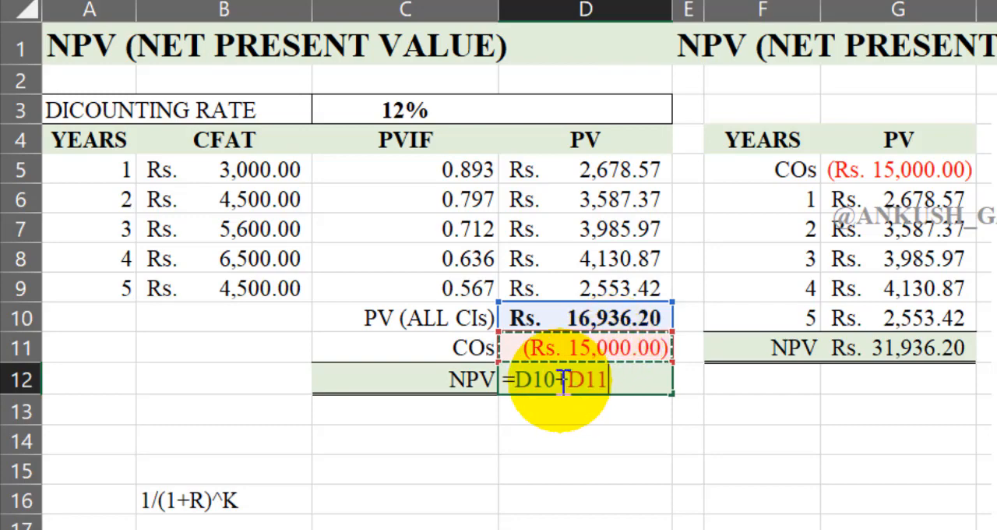
{"action": "key", "text": "Return"}
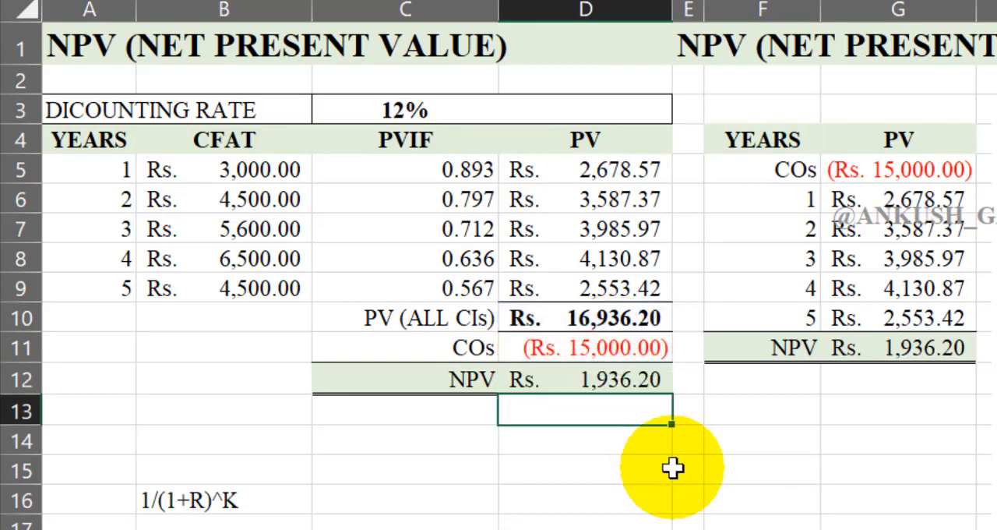
{"action": "left_click", "coordinate": [647, 378]}
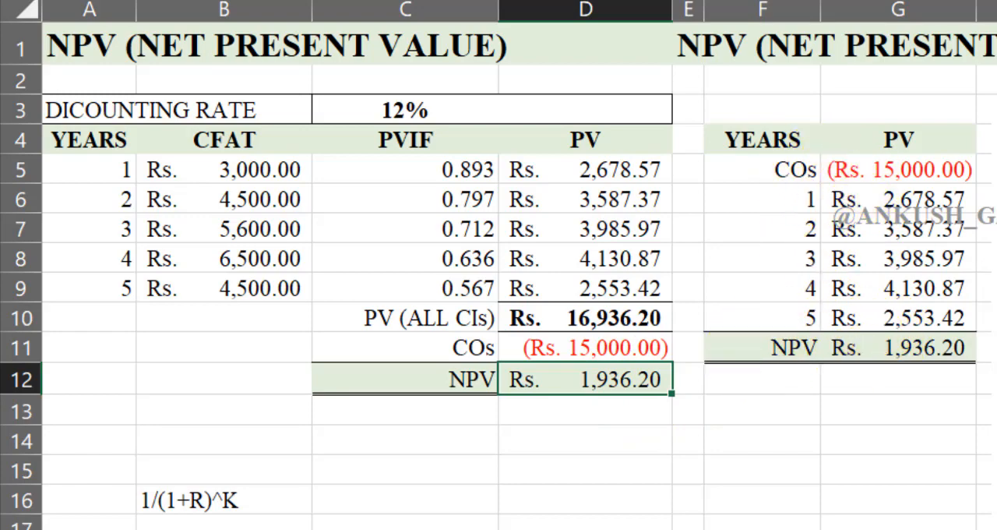
Step: Clear the YEARS and PV table contents in F5:G11 and delete the existing column chart beside it
{"action": "left_click_drag", "start_coordinate": [783, 173], "coordinate": [886, 335]}
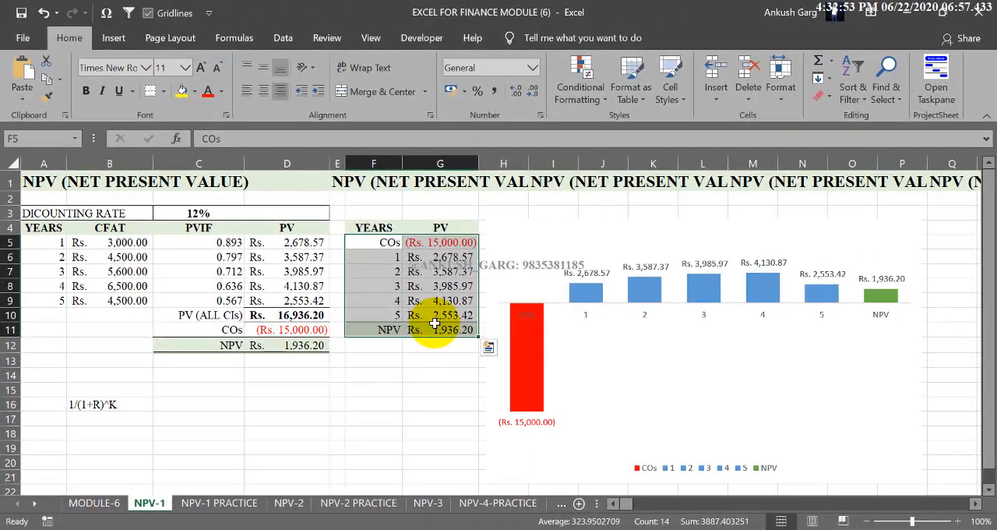
{"action": "key", "text": "Delete"}
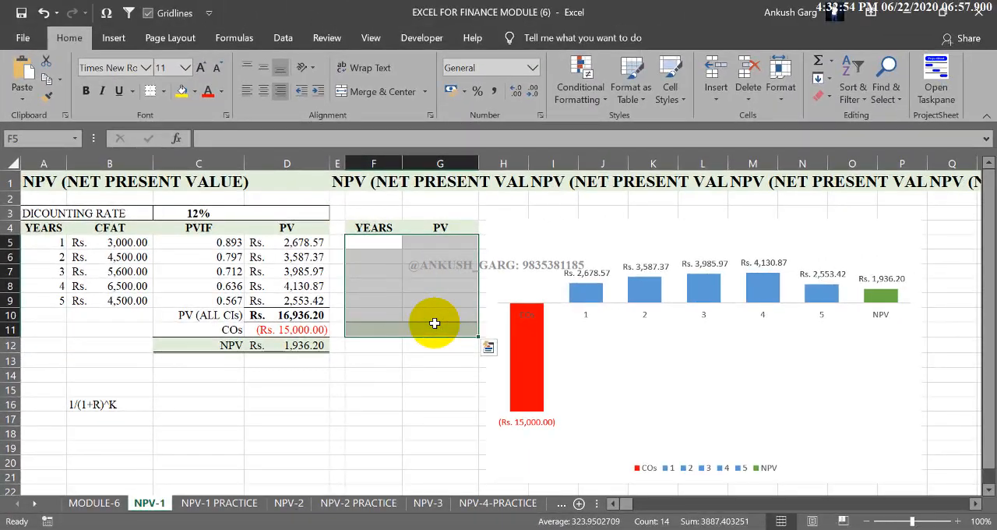
{"action": "left_click", "coordinate": [520, 228]}
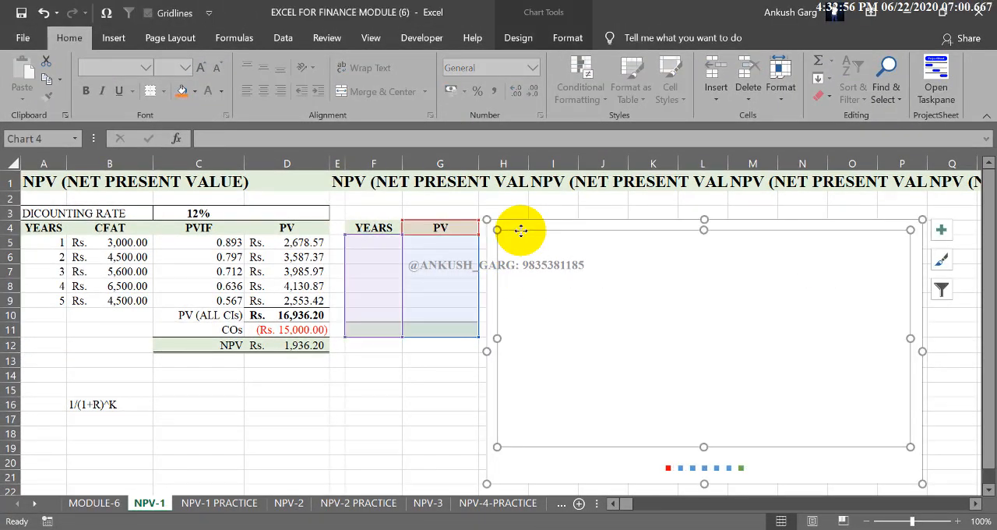
{"action": "left_click", "coordinate": [522, 226]}
{"action": "key", "text": "Delete"}
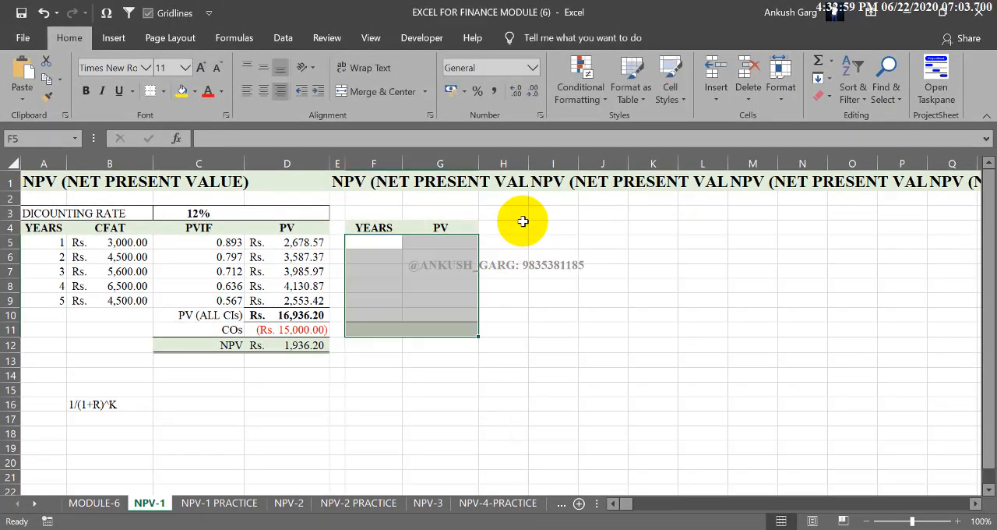
Step: Enter year 0 in F5 and fill the series down to year 5 in F10
{"action": "left_click", "coordinate": [378, 310]}
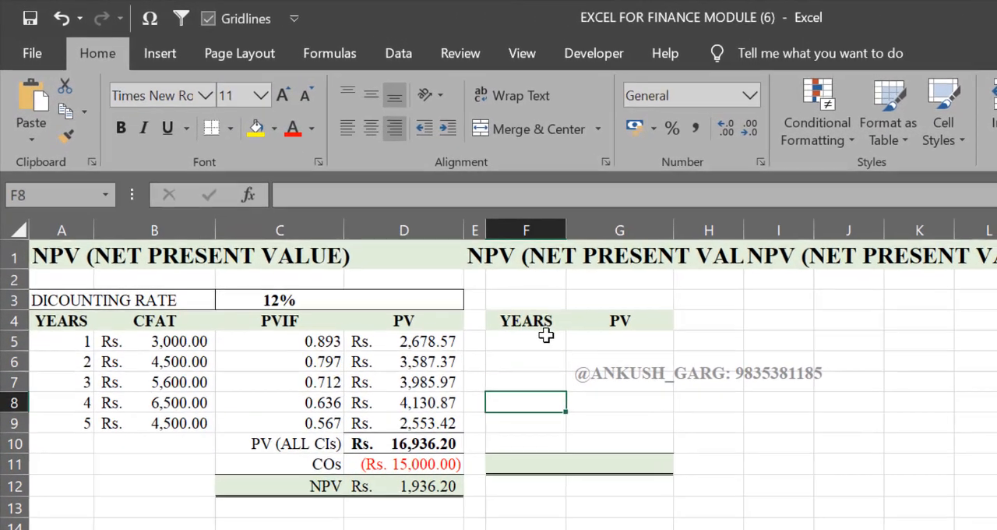
{"action": "left_click", "coordinate": [386, 240]}
{"action": "type", "text": "0"}
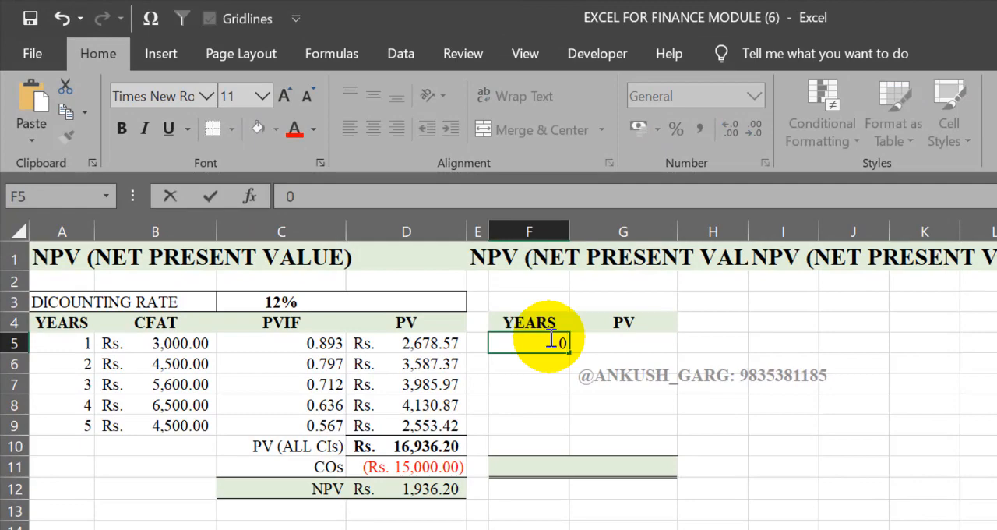
{"action": "left_click", "coordinate": [566, 377]}
{"action": "left_click", "coordinate": [558, 346]}
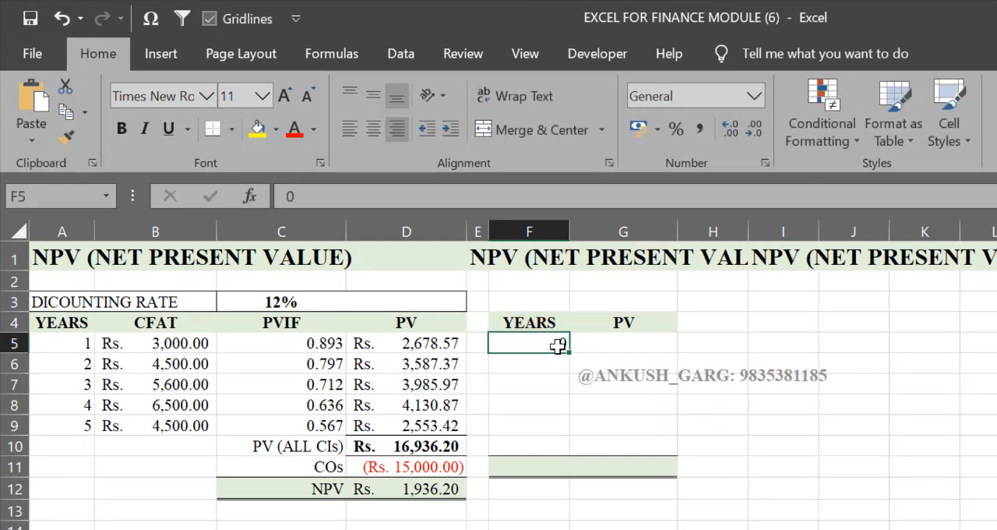
{"action": "left_click_drag", "start_coordinate": [576, 444], "coordinate": [570, 452]}
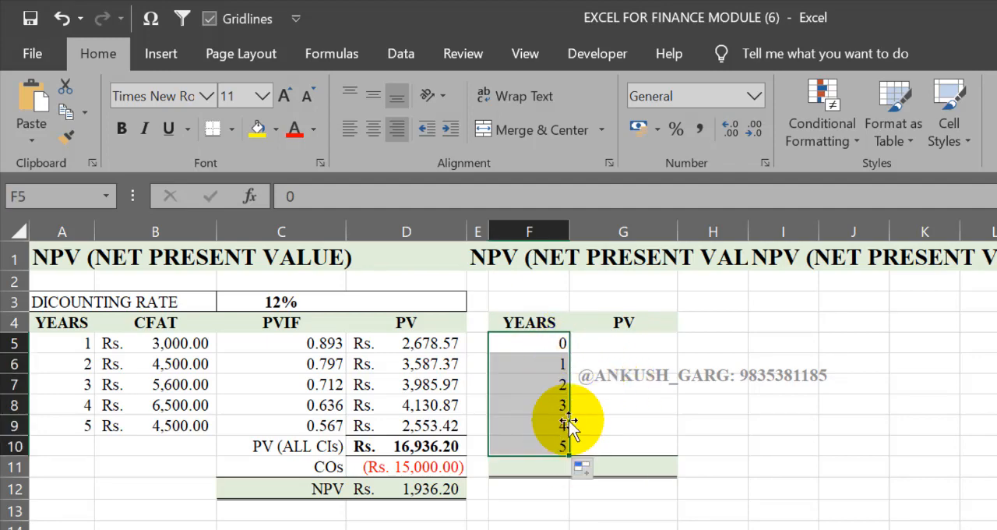
Step: Link the year 0 PV cell G5 to the cash outflow with =D11
{"action": "left_click", "coordinate": [602, 343]}
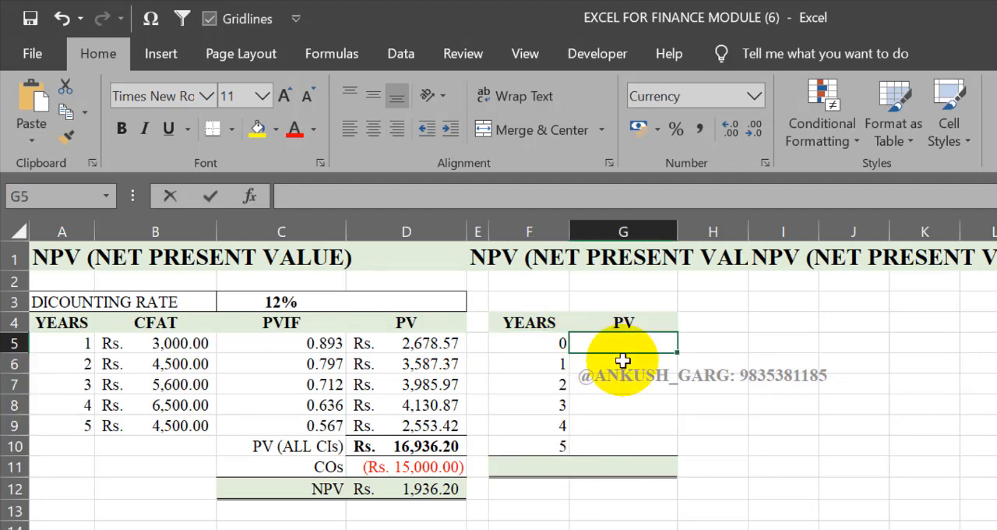
{"action": "type", "text": "="}
{"action": "left_click", "coordinate": [440, 466]}
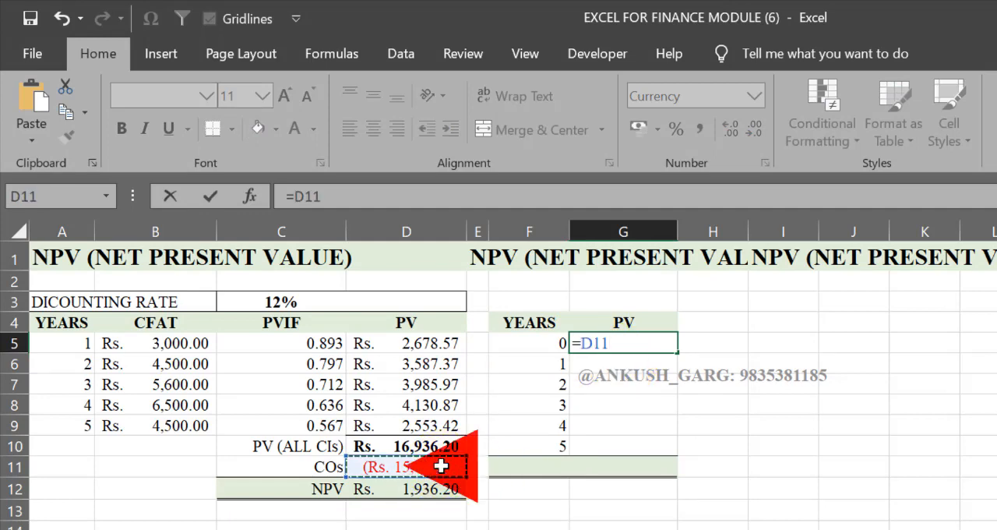
{"action": "key", "text": "Return"}
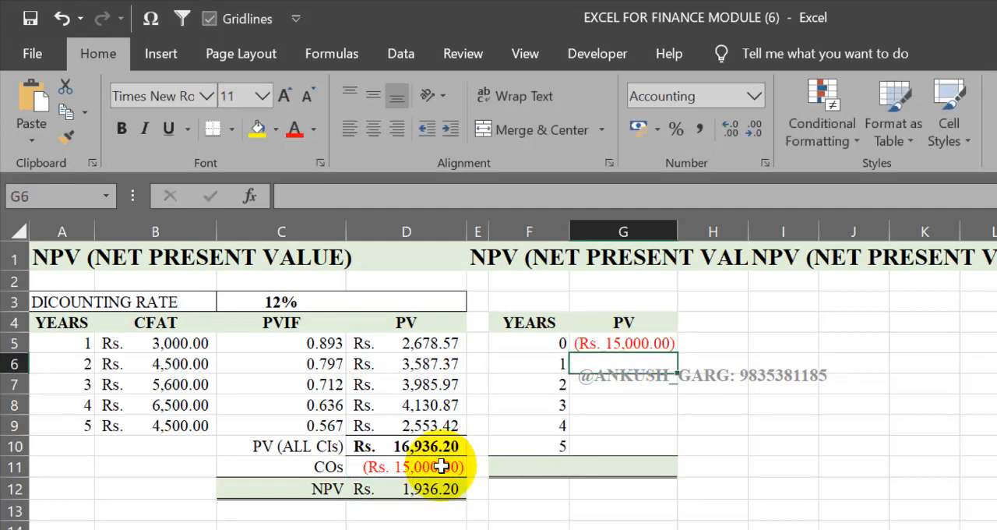
Step: Link the year 1 PV cell G6 to =D5 and fill the formula down through G10
{"action": "type", "text": "="}
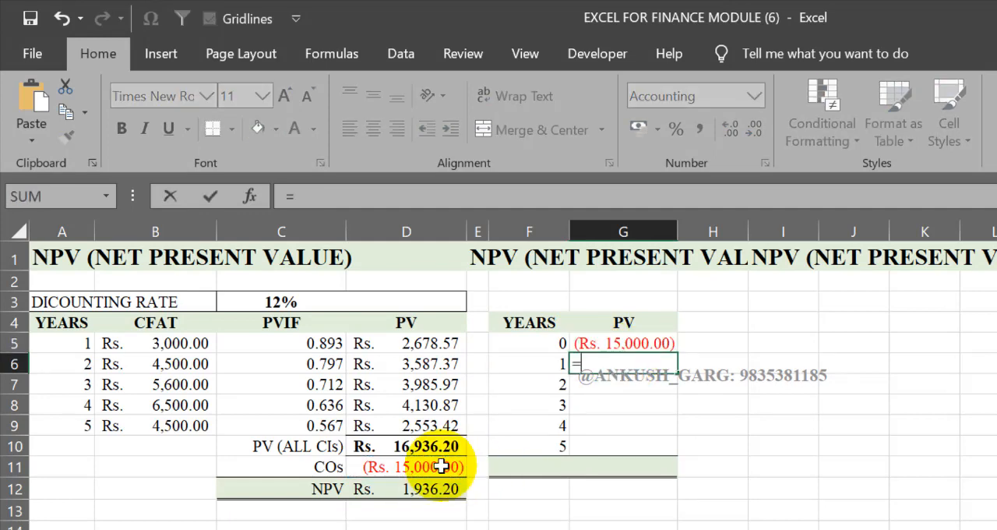
{"action": "left_click", "coordinate": [433, 348]}
{"action": "key", "text": "Return"}
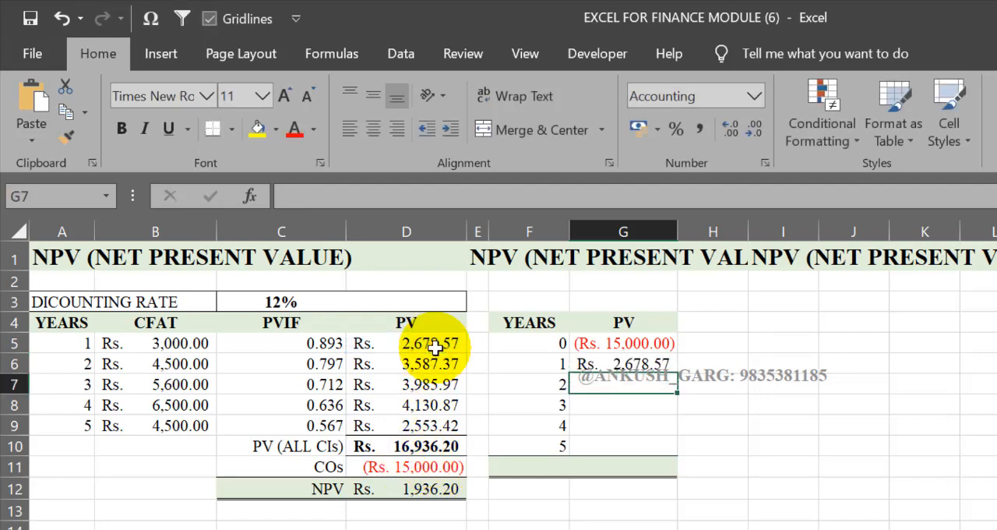
{"action": "left_click", "coordinate": [627, 365]}
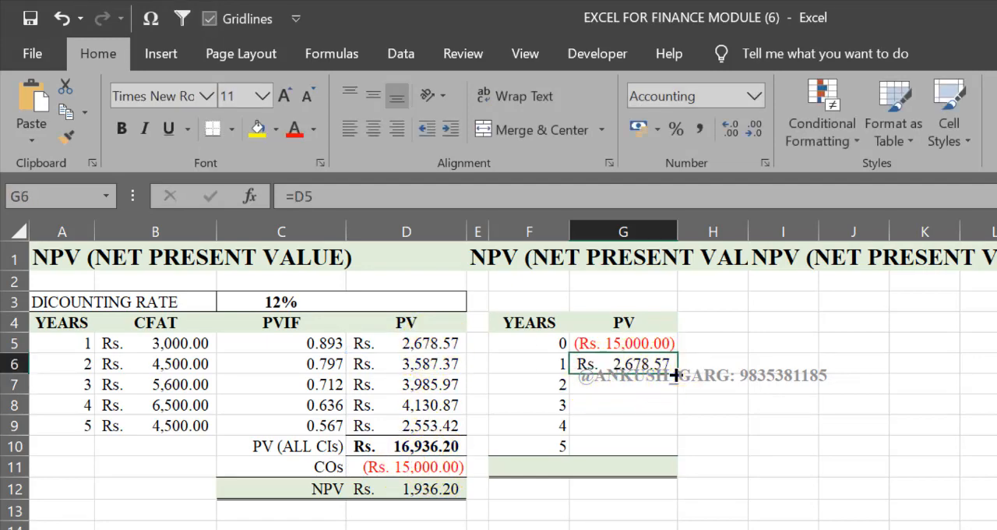
{"action": "left_click_drag", "start_coordinate": [676, 454], "coordinate": [678, 458]}
Step: Total the PV values of G5:G10 in G11 with AutoSum
{"action": "left_click", "coordinate": [630, 471]}
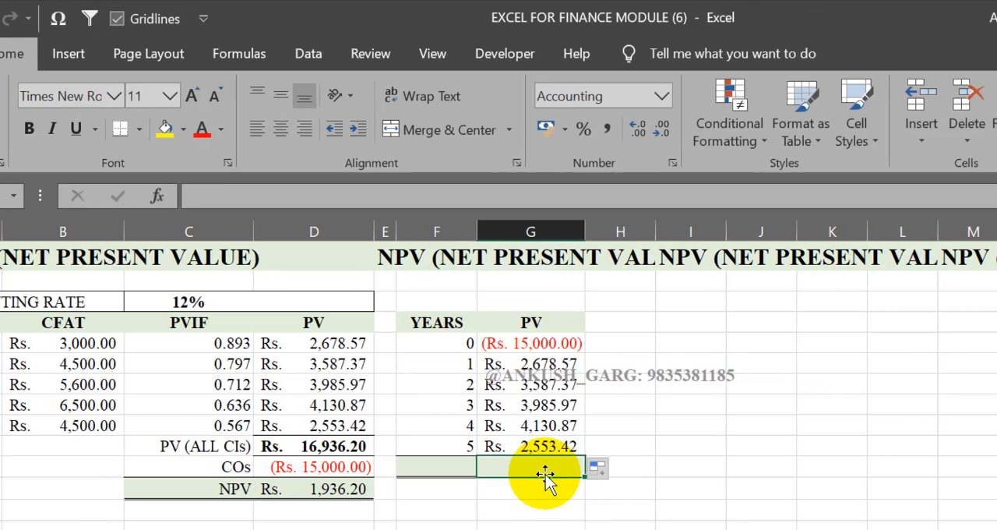
{"action": "left_click_drag", "start_coordinate": [635, 343], "coordinate": [641, 446]}
{"action": "left_click_drag", "start_coordinate": [396, 448], "coordinate": [395, 459]}
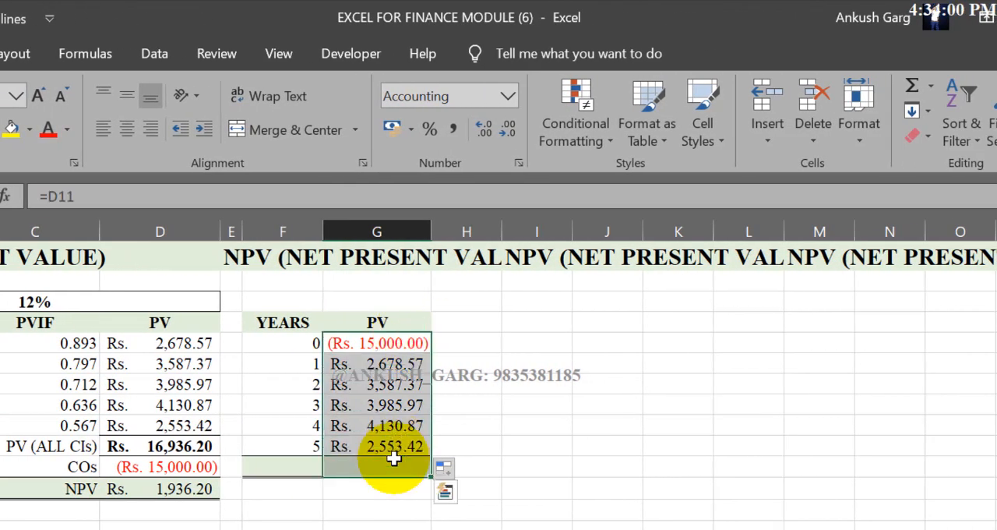
{"action": "left_click", "coordinate": [912, 86]}
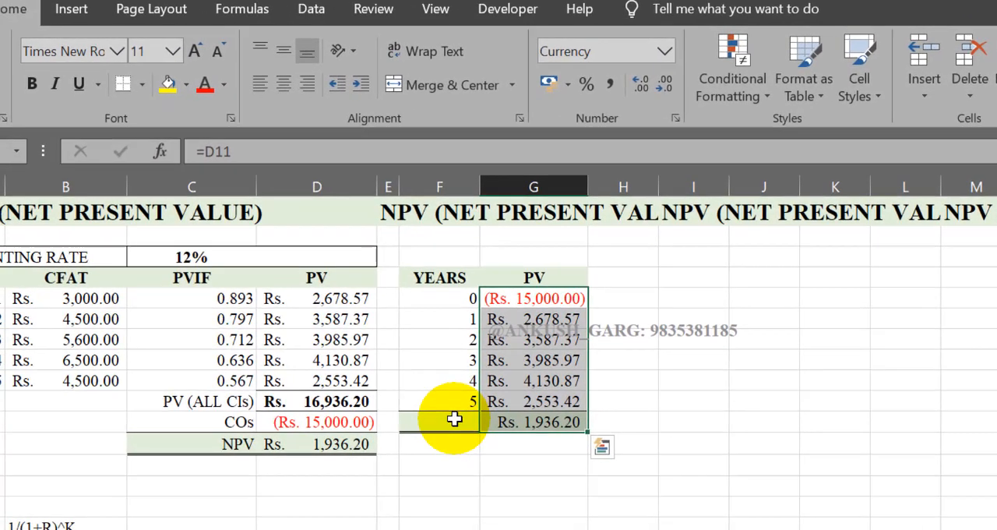
Step: Label the total row by linking F11 to the NPV label in C12
{"action": "left_click", "coordinate": [388, 440]}
{"action": "type", "text": "="}
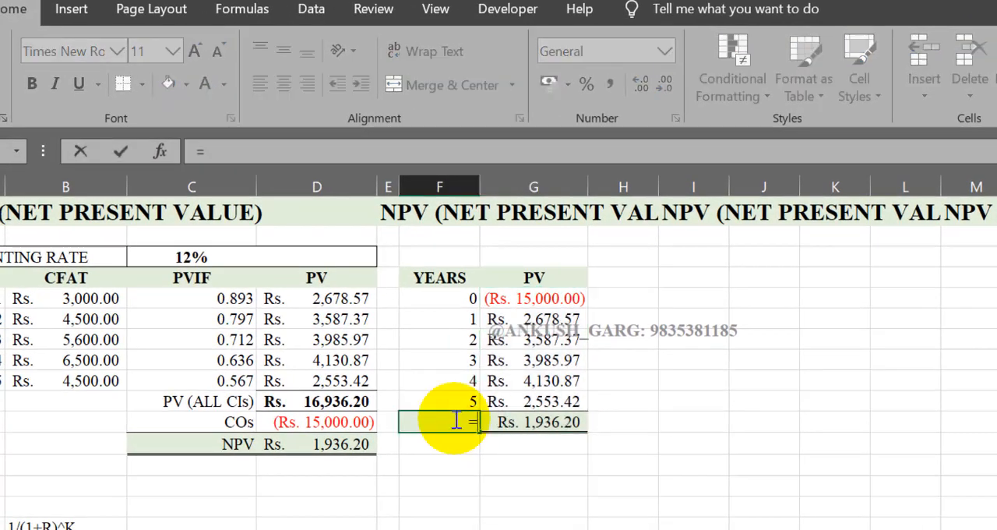
{"action": "left_click", "coordinate": [224, 444]}
{"action": "key", "text": "Return"}
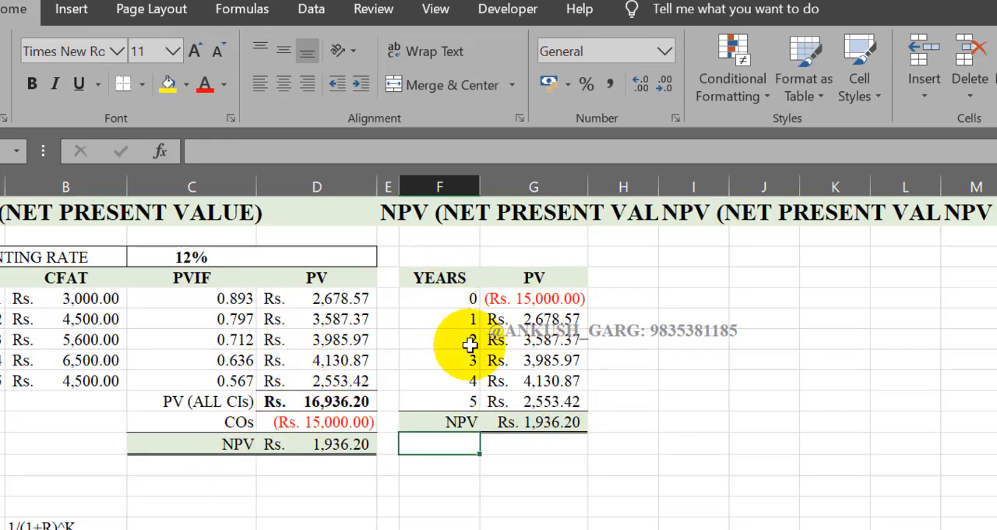
Step: Insert a 2-D clustered column chart from the YEARS and PV table in F4:G11
{"action": "left_click_drag", "start_coordinate": [434, 278], "coordinate": [544, 419]}
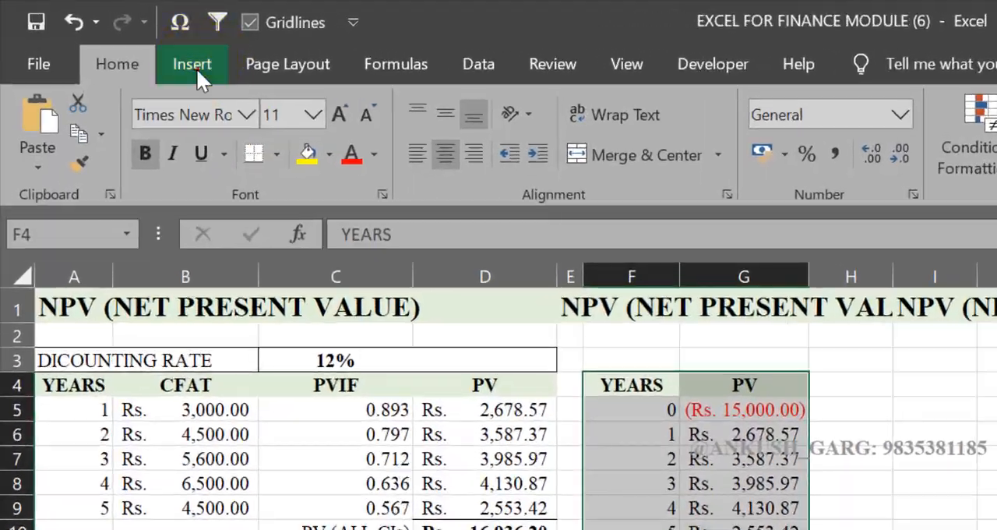
{"action": "left_click", "coordinate": [103, 31]}
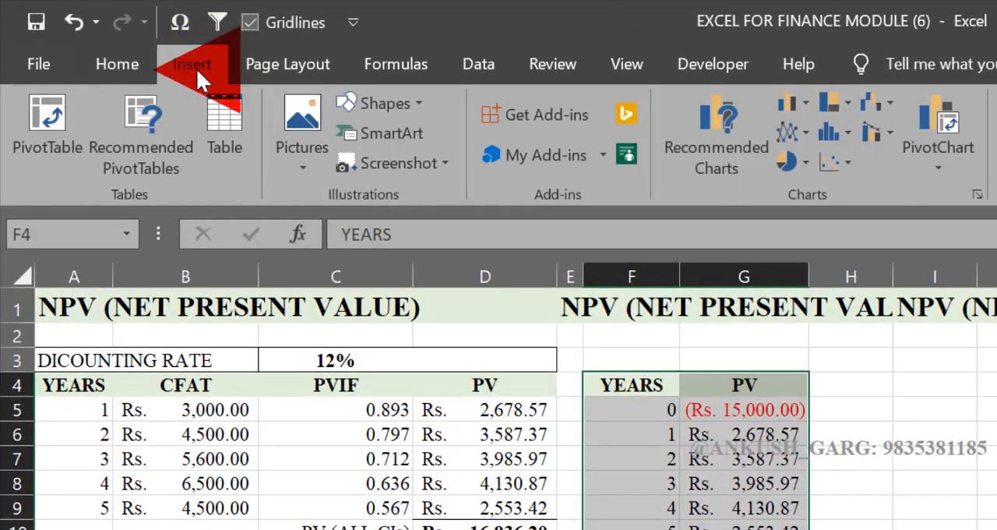
{"action": "left_click", "coordinate": [788, 102]}
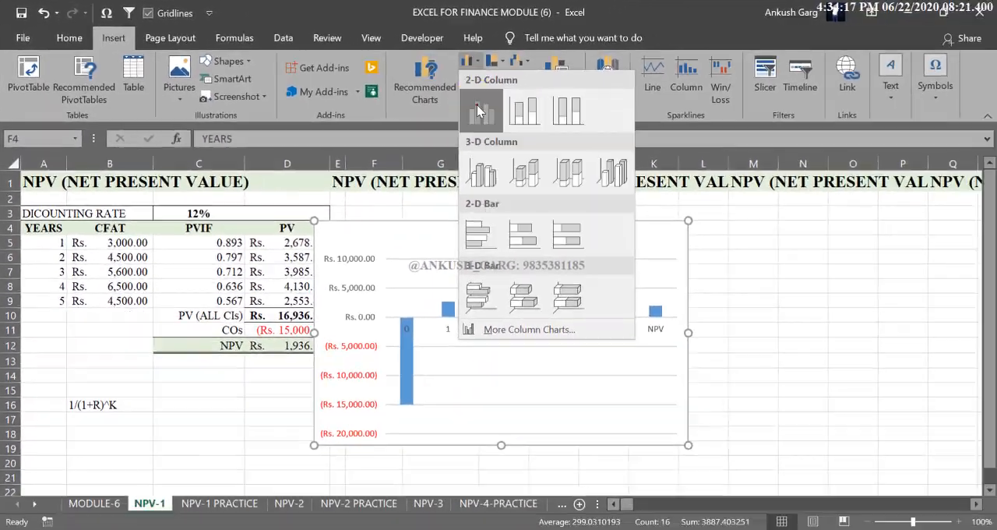
{"action": "left_click", "coordinate": [663, 154]}
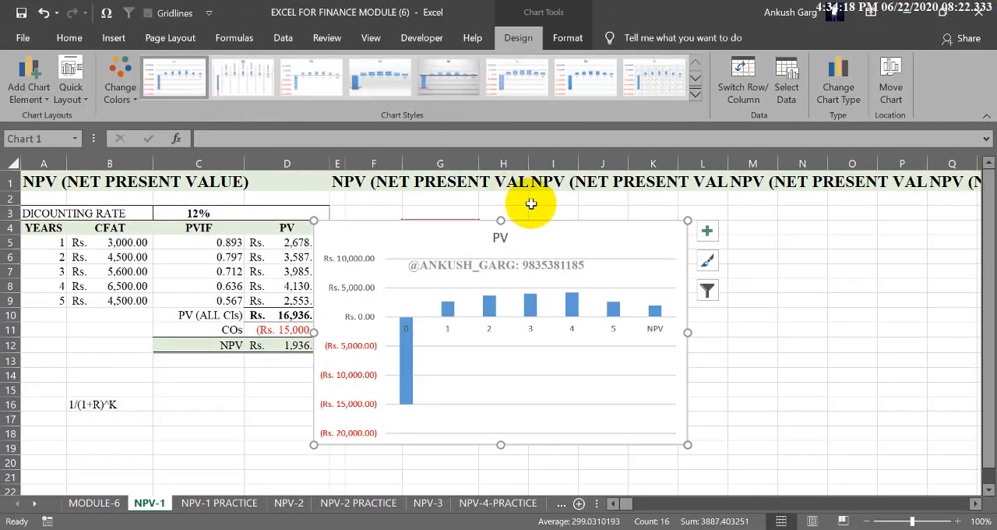
Step: Move the chart beside the YEARS and PV table and enlarge it to span about columns H to P, rows 3 to 20
{"action": "left_click_drag", "start_coordinate": [544, 223], "coordinate": [712, 202]}
{"action": "left_click_drag", "start_coordinate": [910, 463], "coordinate": [919, 468]}
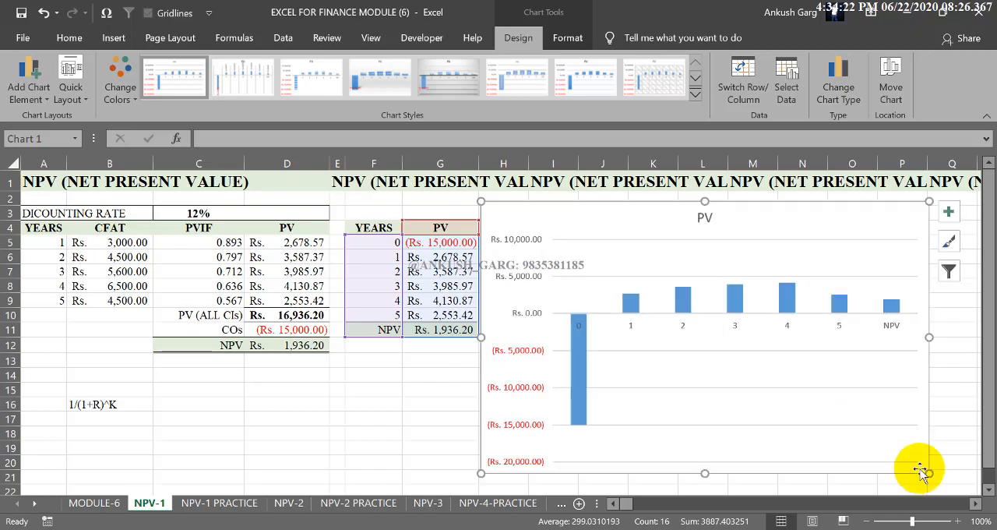
Step: Delete the vertical axis and the chart title from the PV chart
{"action": "left_click", "coordinate": [528, 244]}
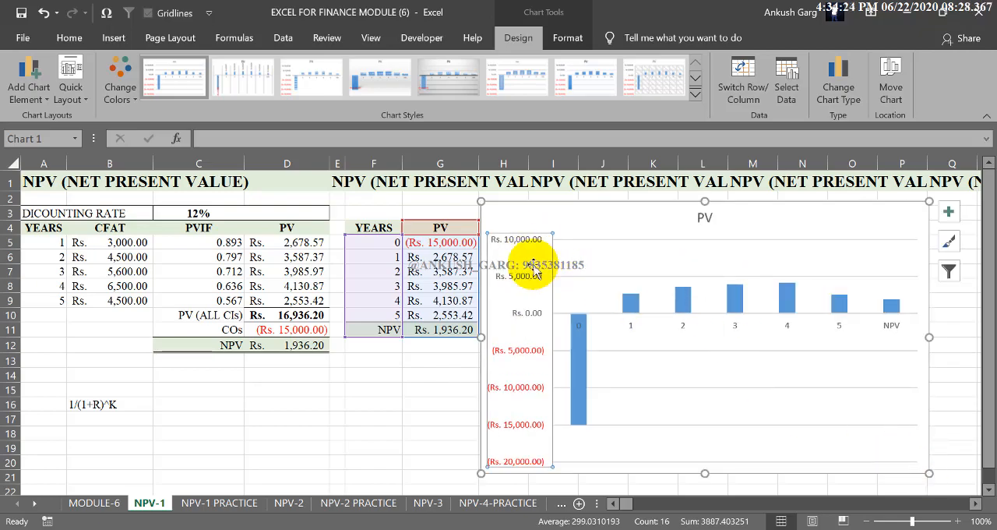
{"action": "left_click", "coordinate": [537, 291]}
{"action": "key", "text": "Delete"}
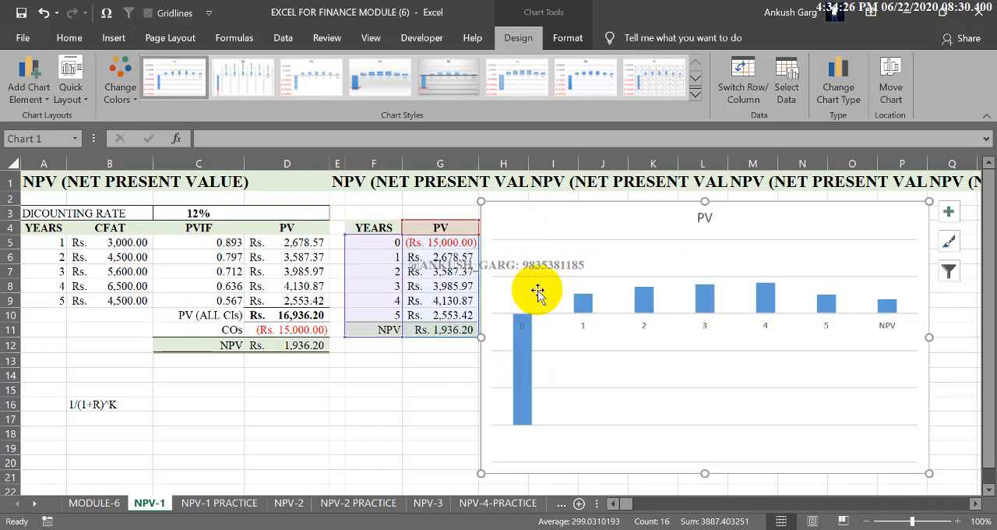
{"action": "left_click", "coordinate": [705, 219]}
{"action": "left_click", "coordinate": [705, 218]}
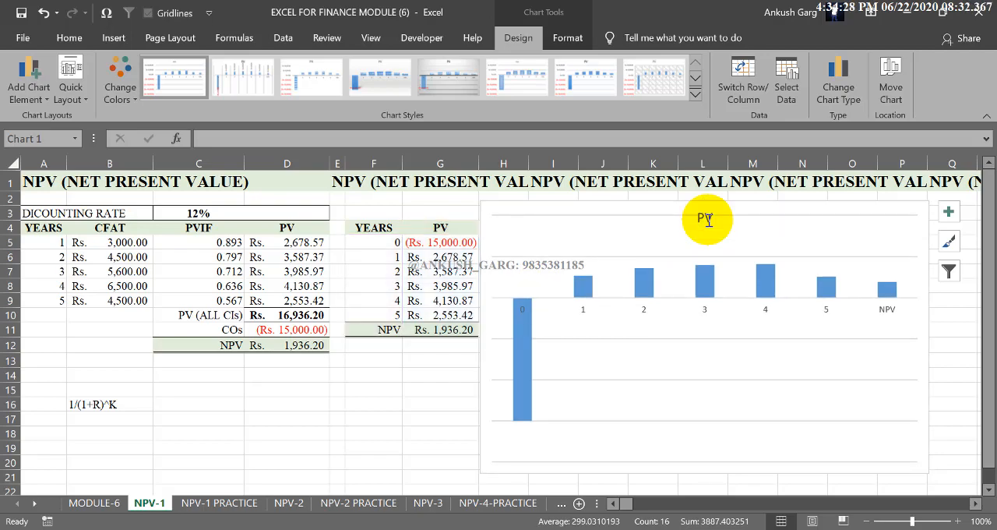
{"action": "key", "text": "Delete"}
{"action": "left_click", "coordinate": [571, 304]}
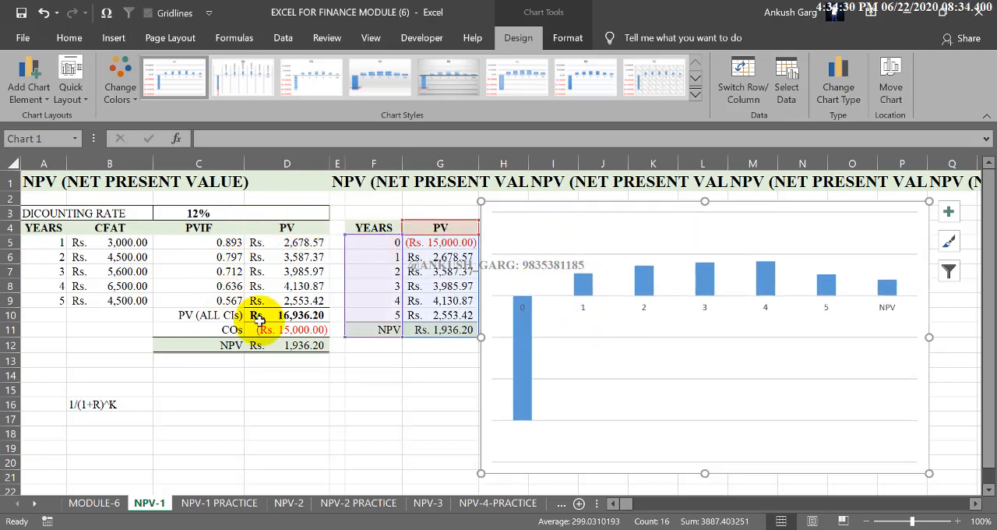
Step: Delete the horizontal gridlines from the PV chart
{"action": "left_click", "coordinate": [574, 217]}
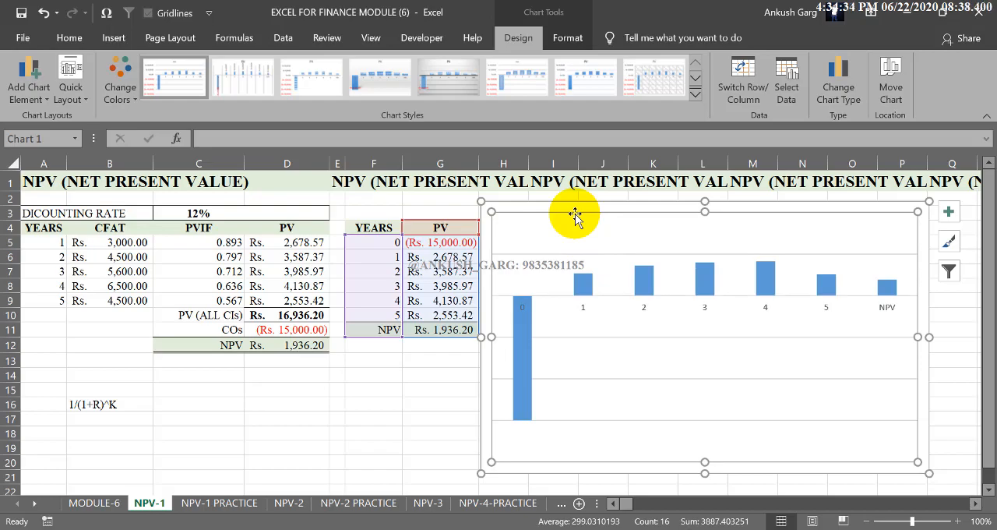
{"action": "left_click", "coordinate": [615, 340]}
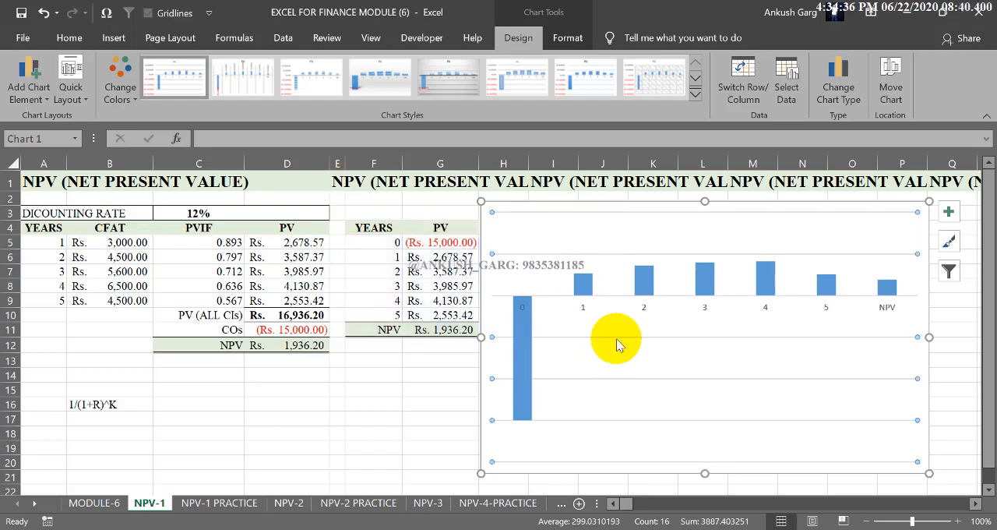
{"action": "key", "text": "Escape"}
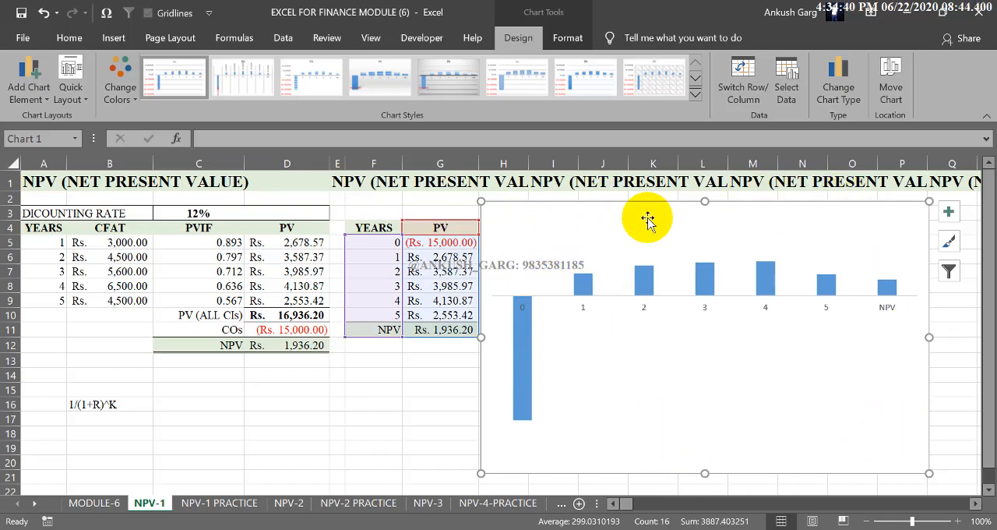
Step: Remove the outline from the chart area of the PV chart
{"action": "left_click", "coordinate": [572, 40]}
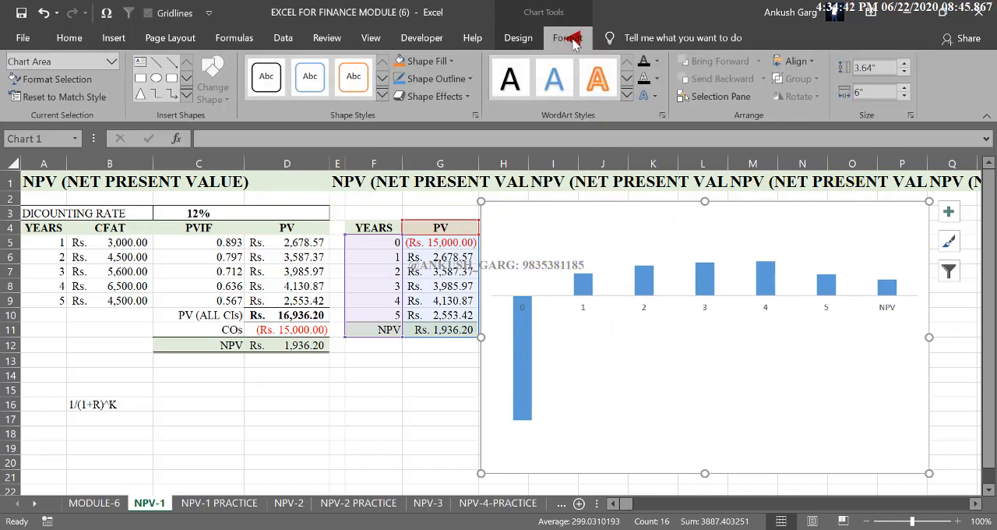
{"action": "left_click", "coordinate": [435, 79]}
{"action": "left_click", "coordinate": [427, 239]}
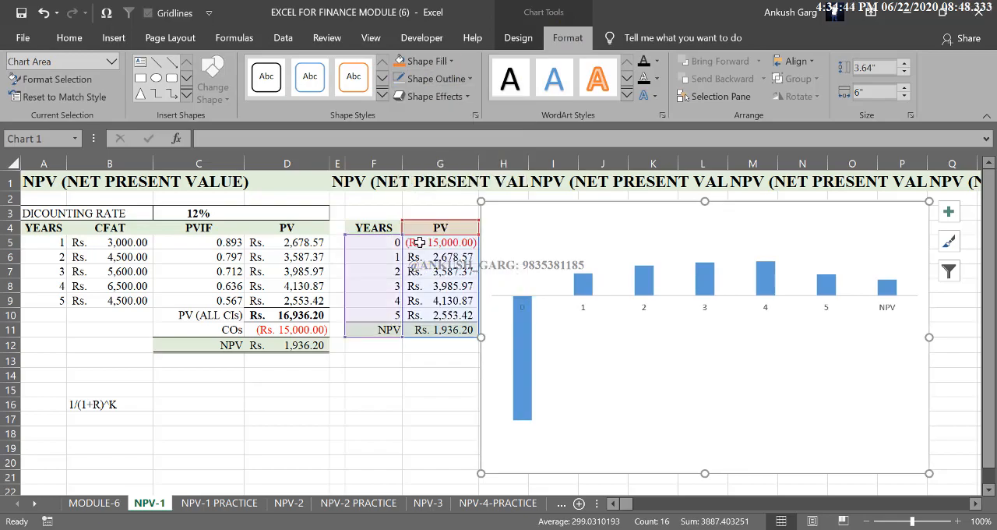
{"action": "left_click", "coordinate": [429, 432]}
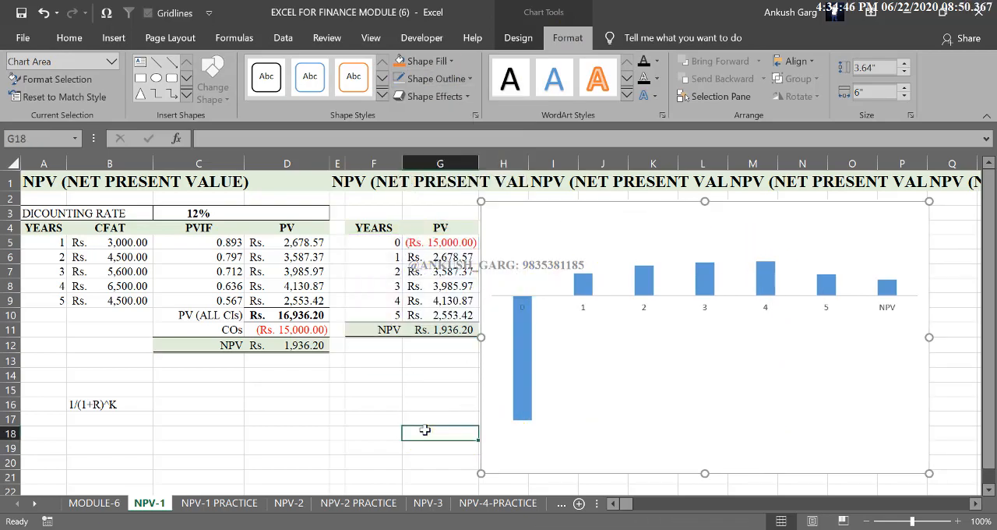
{"action": "left_click", "coordinate": [523, 316]}
{"action": "left_click", "coordinate": [530, 326]}
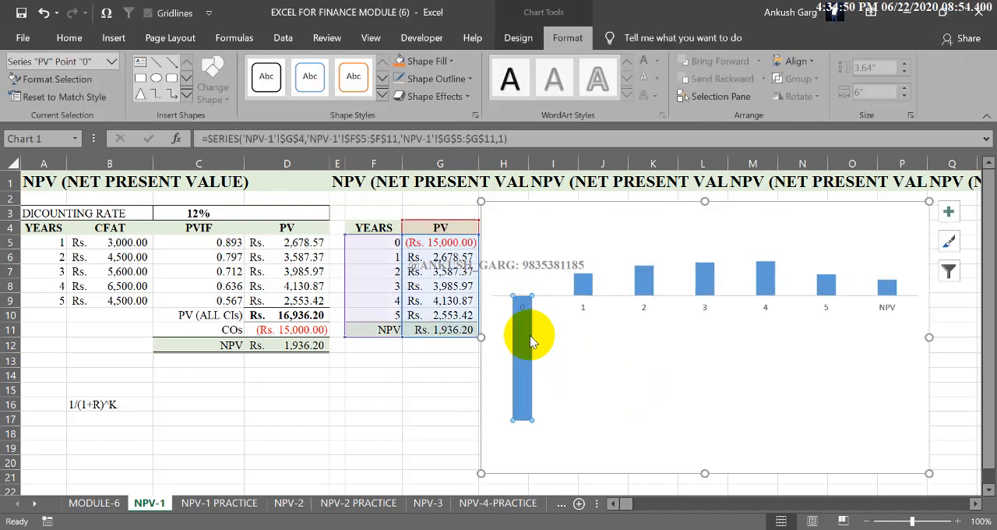
{"action": "left_click", "coordinate": [584, 285]}
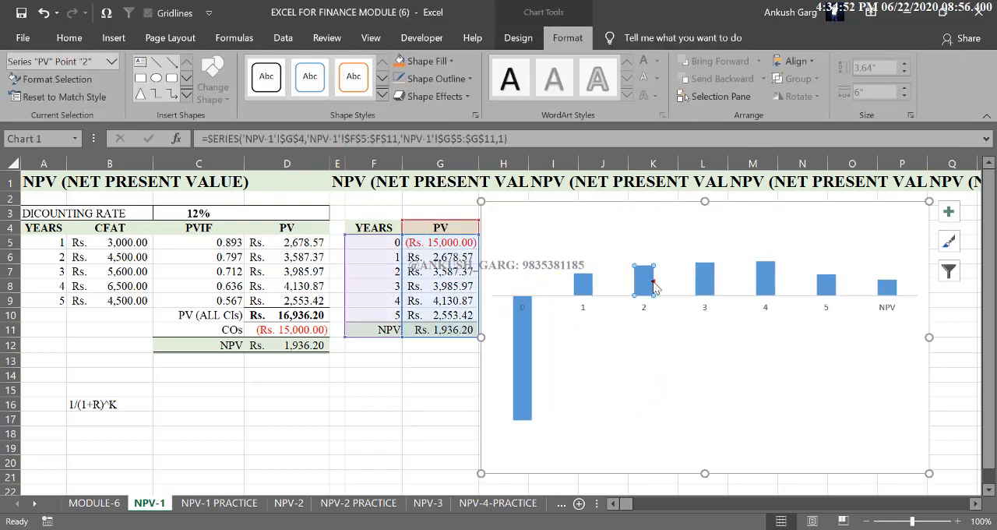
{"action": "left_click", "coordinate": [615, 238]}
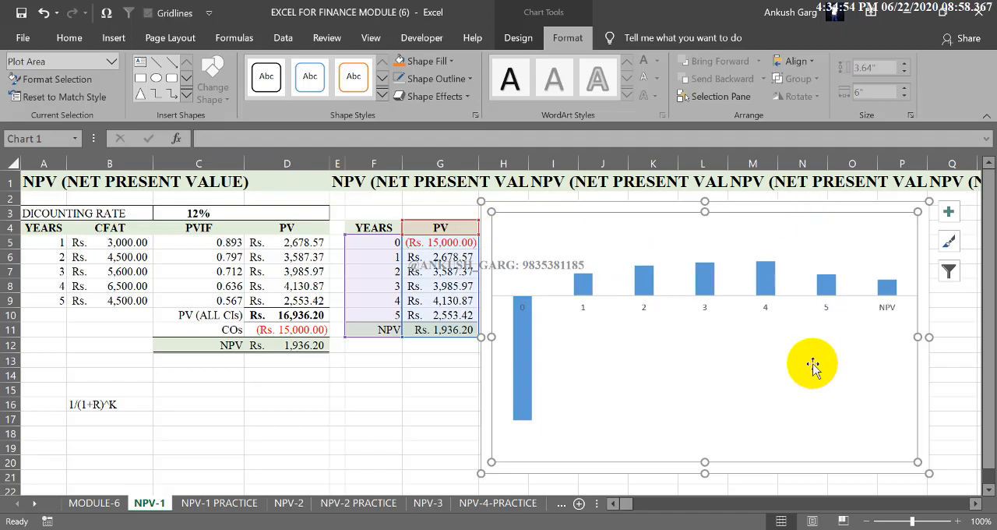
Step: Apply quick layout Layout 4 to the chart and delete its vertical axis
{"action": "left_click", "coordinate": [519, 39]}
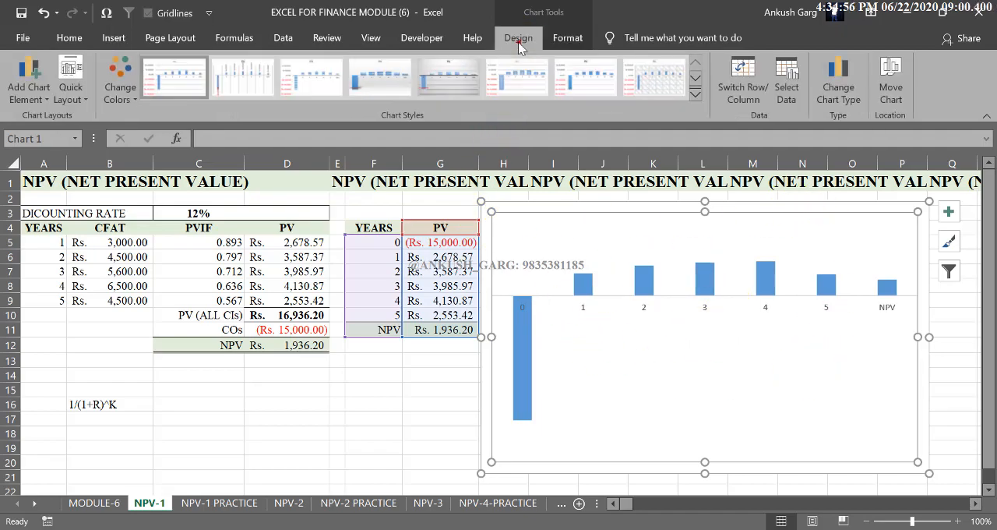
{"action": "left_click", "coordinate": [70, 85]}
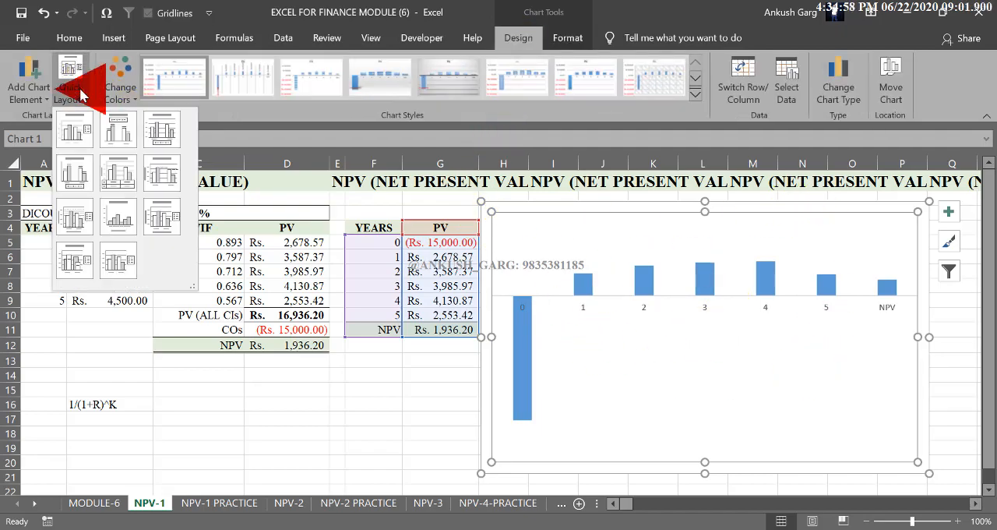
{"action": "left_click", "coordinate": [76, 176]}
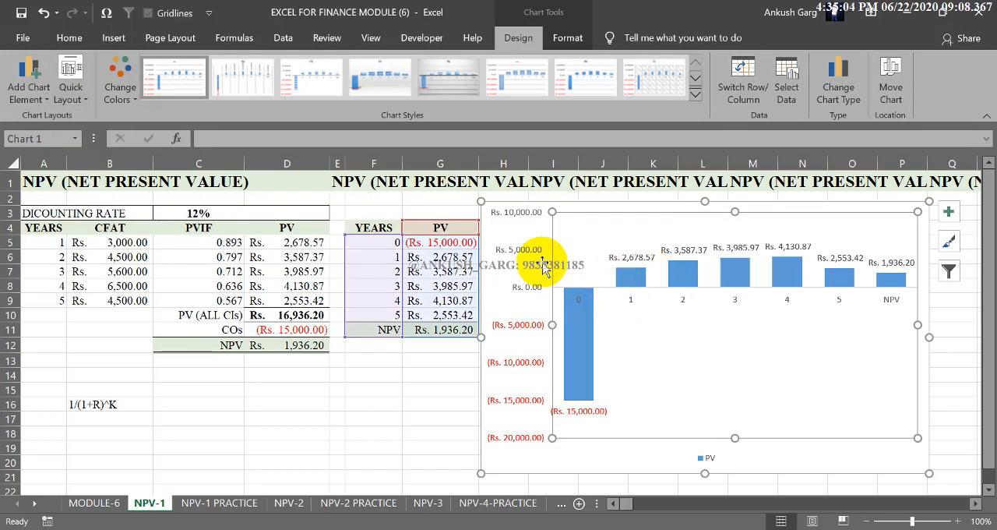
{"action": "left_click", "coordinate": [507, 250]}
{"action": "key", "text": "Delete"}
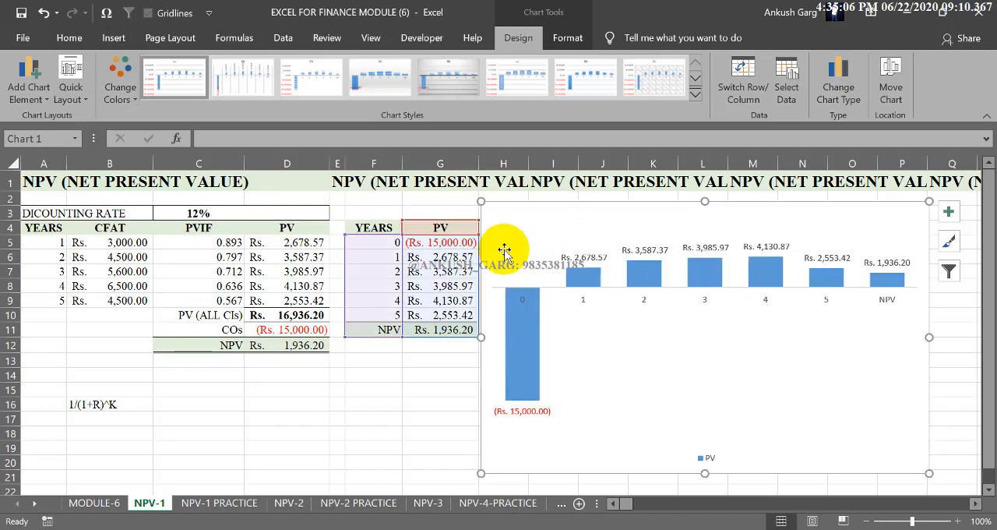
Step: Fill only the year 0 outflow column of the chart with red
{"action": "left_click", "coordinate": [532, 337]}
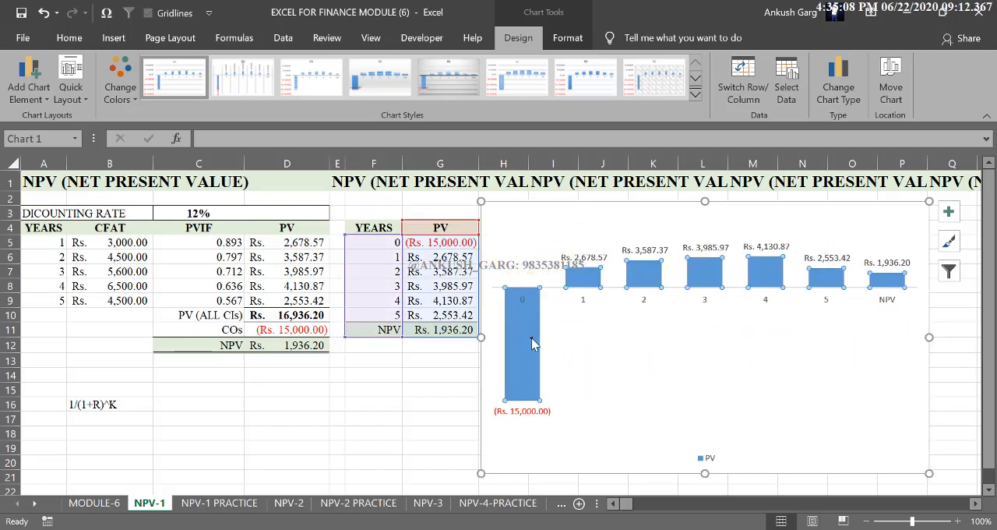
{"action": "left_click", "coordinate": [531, 340]}
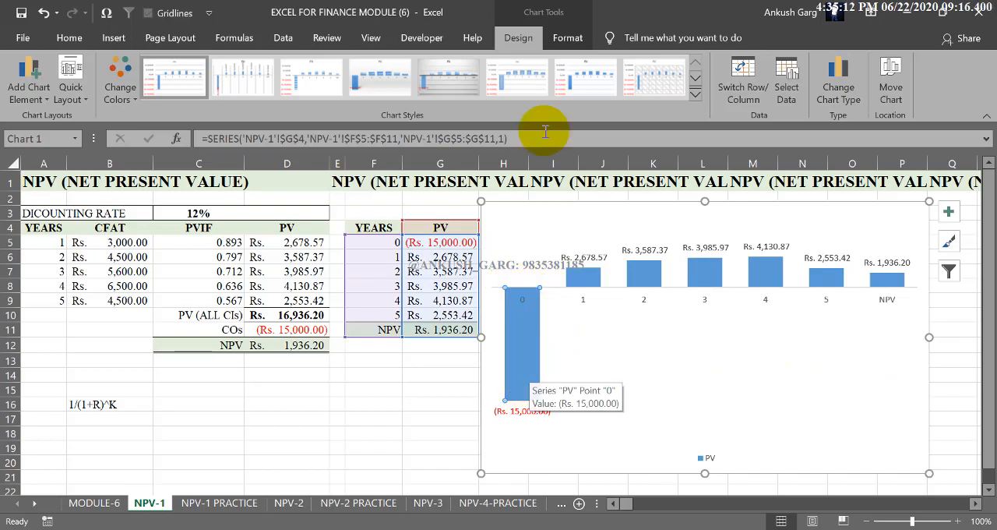
{"action": "left_click", "coordinate": [566, 39]}
{"action": "left_click", "coordinate": [425, 61]}
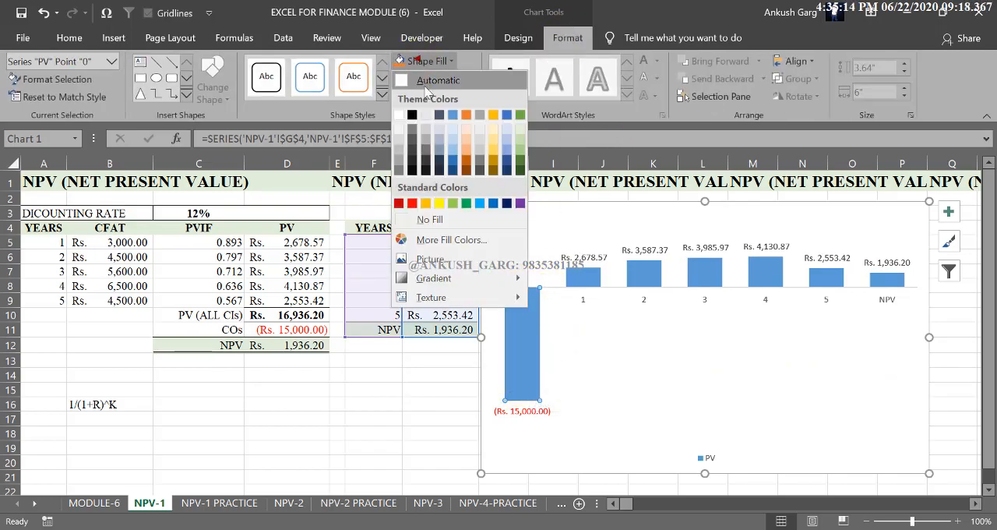
{"action": "left_click", "coordinate": [414, 202]}
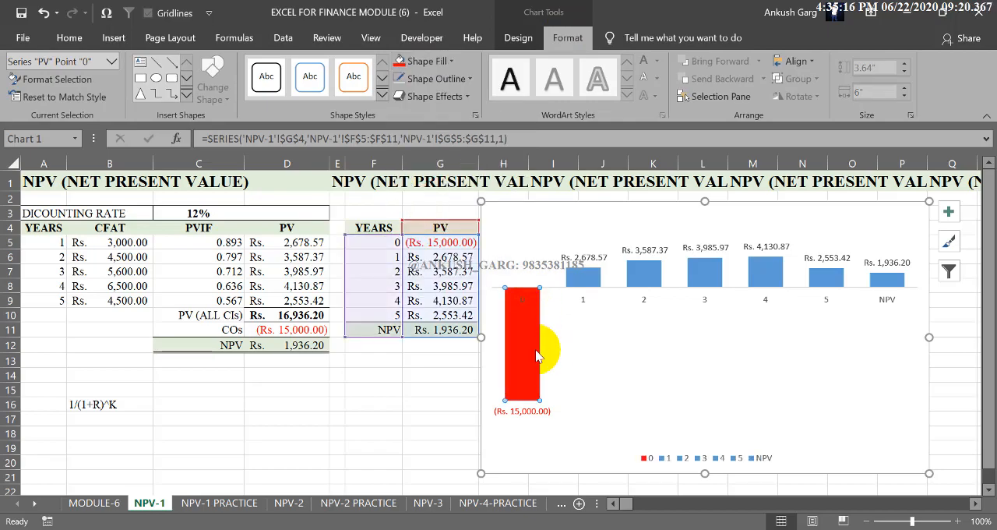
Step: Fill only the NPV column of the chart with the standard green and deselect the chart
{"action": "left_click", "coordinate": [648, 275]}
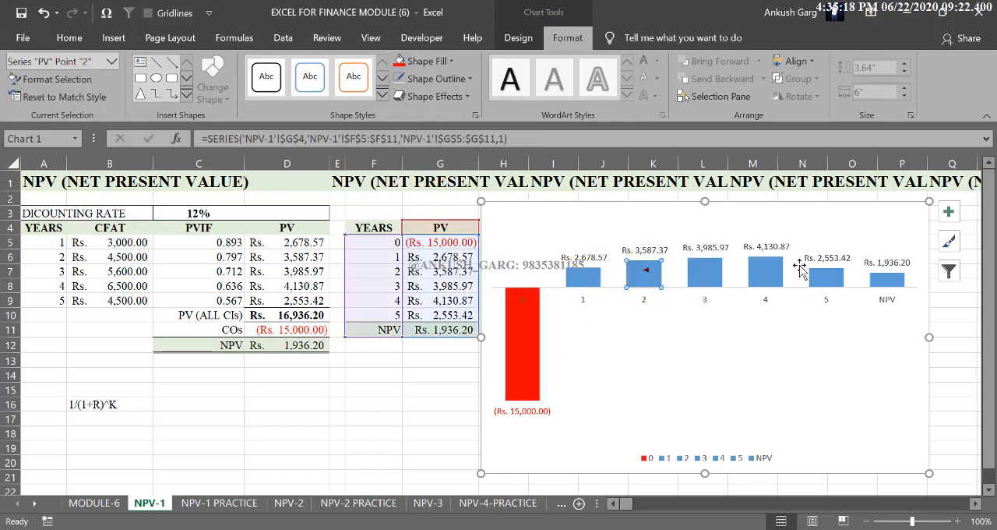
{"action": "left_click", "coordinate": [886, 278]}
{"action": "left_click", "coordinate": [896, 278]}
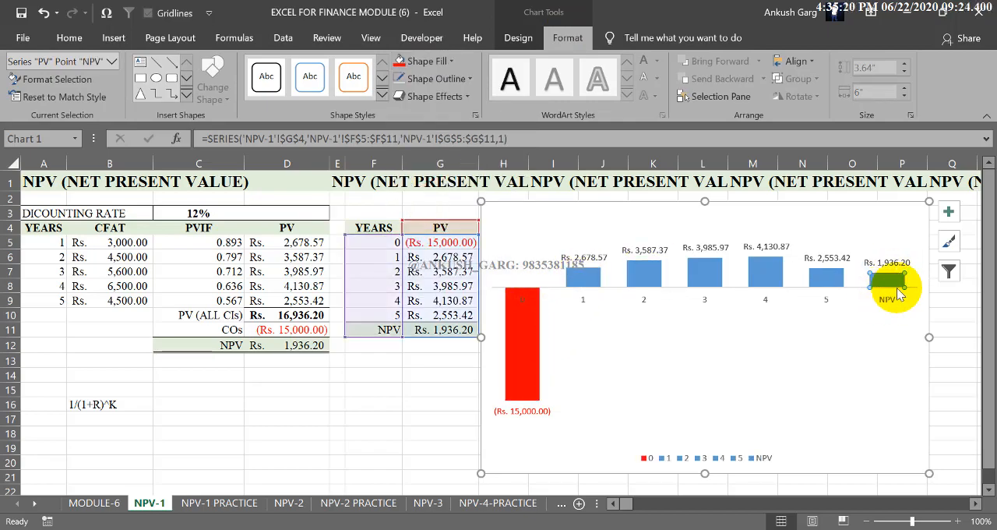
{"action": "left_click", "coordinate": [421, 62]}
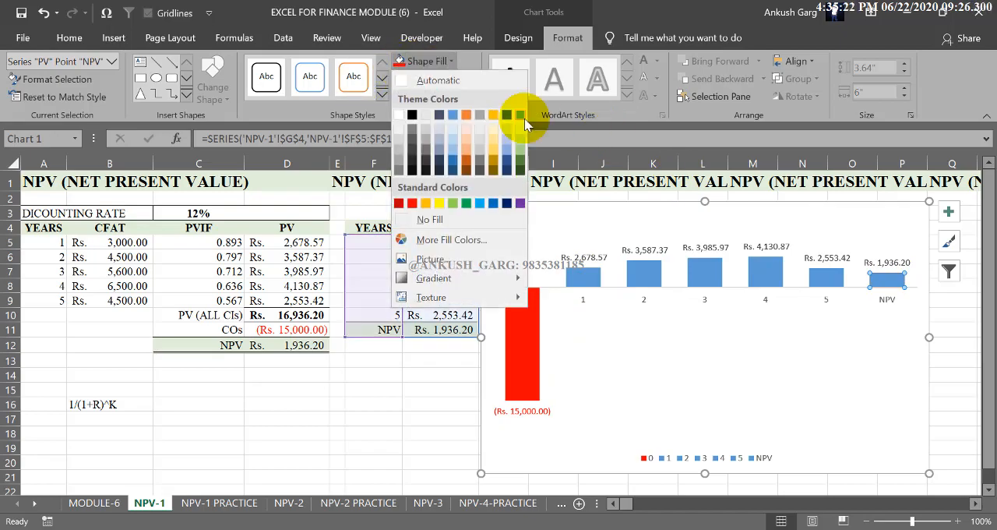
{"action": "left_click", "coordinate": [468, 204]}
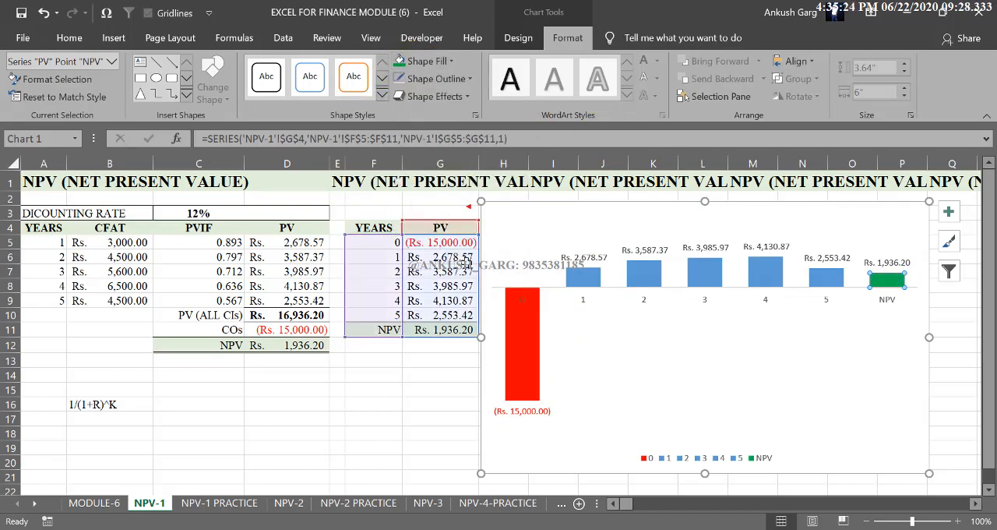
{"action": "left_click", "coordinate": [433, 387]}
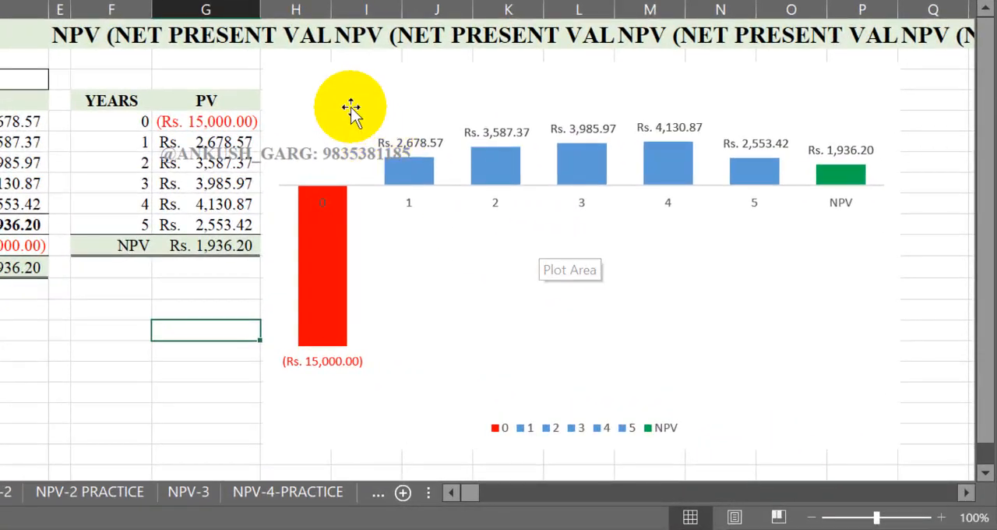
{"action": "left_click", "coordinate": [107, 367]}
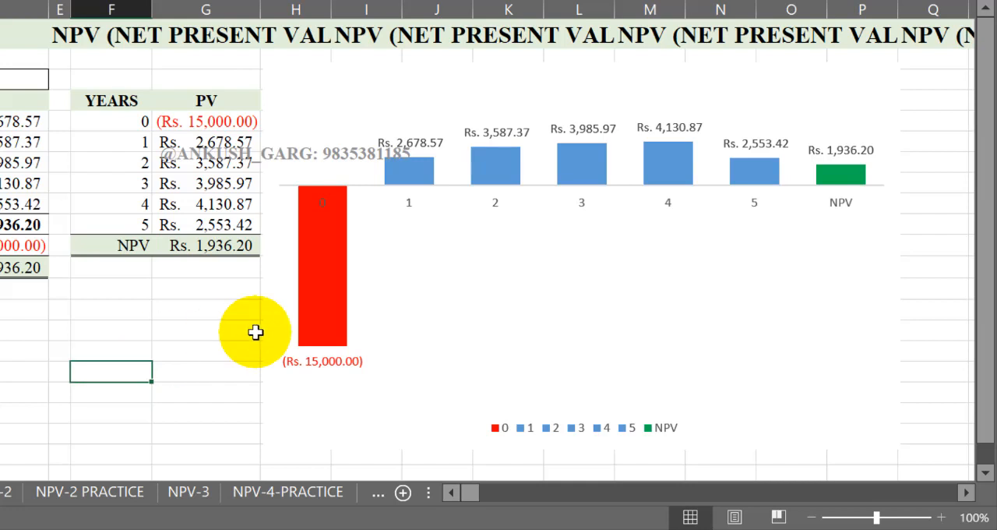
Step: Clear the five yearly CFAT amounts in B5:B9
{"action": "mouse_move", "coordinate": [328, 344]}
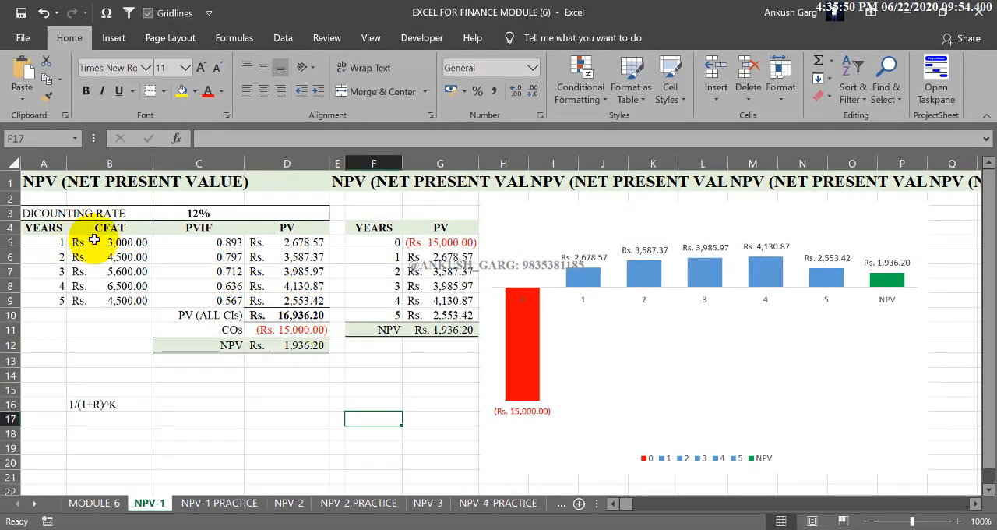
{"action": "left_click_drag", "start_coordinate": [104, 242], "coordinate": [105, 286]}
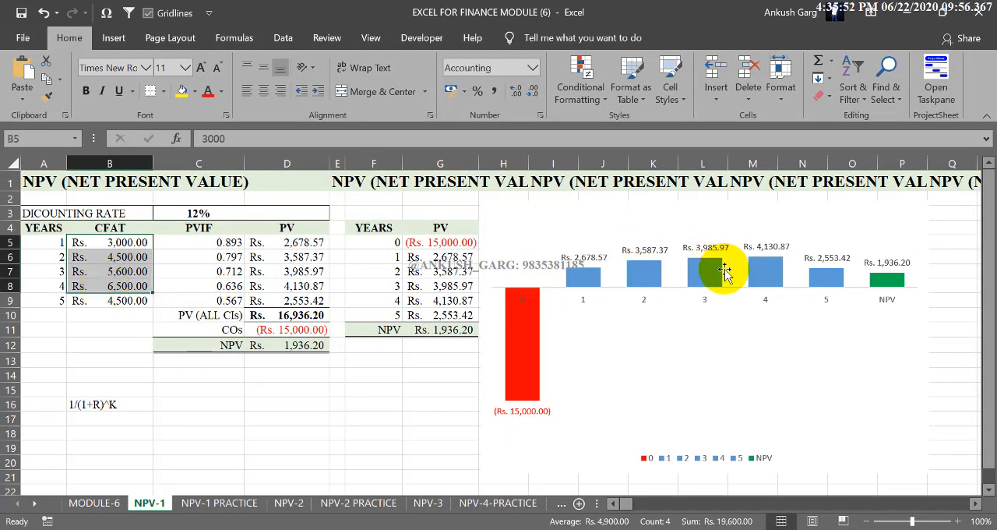
{"action": "left_click", "coordinate": [132, 257]}
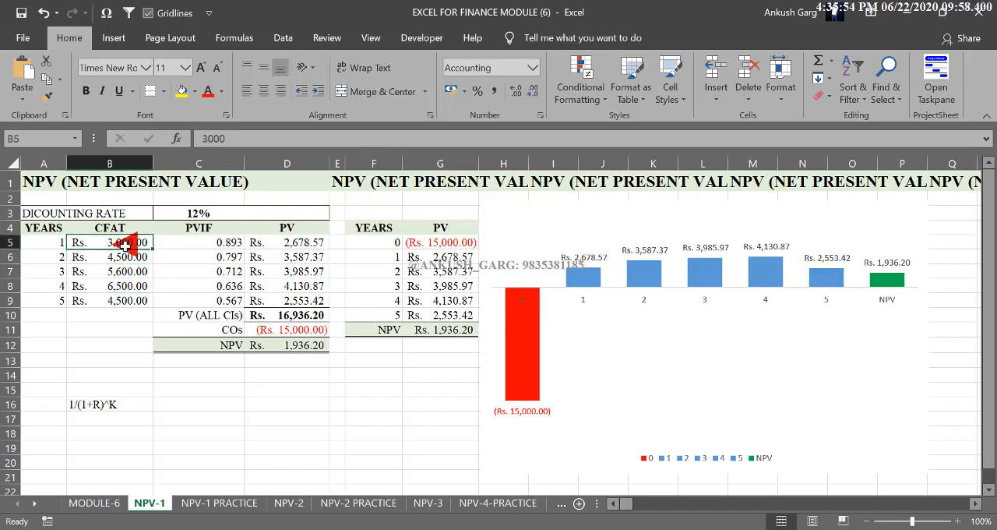
{"action": "left_click_drag", "start_coordinate": [125, 243], "coordinate": [124, 300]}
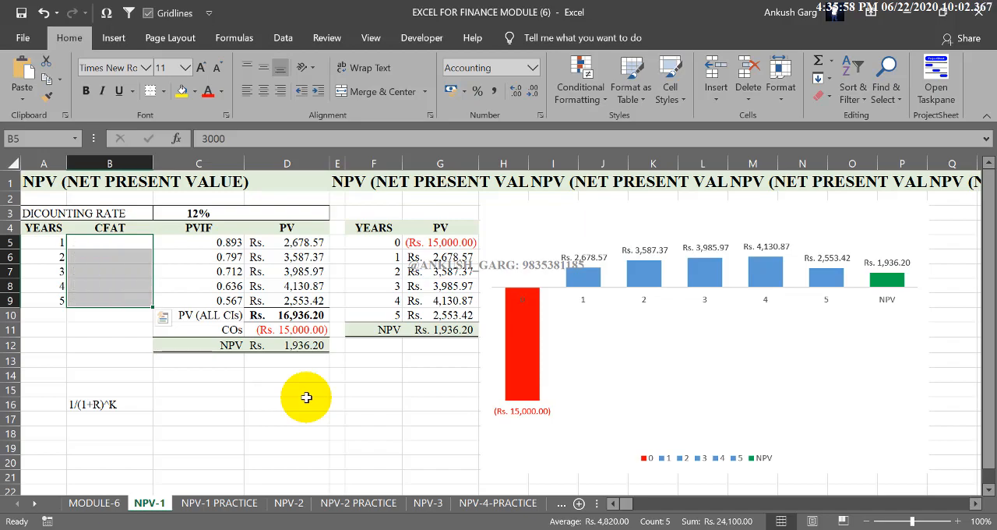
{"action": "key", "text": "Delete"}
Step: Set the cash outflow (COs) in D11 to -100000 and widen columns D and G to fit the amounts
{"action": "left_click", "coordinate": [314, 330]}
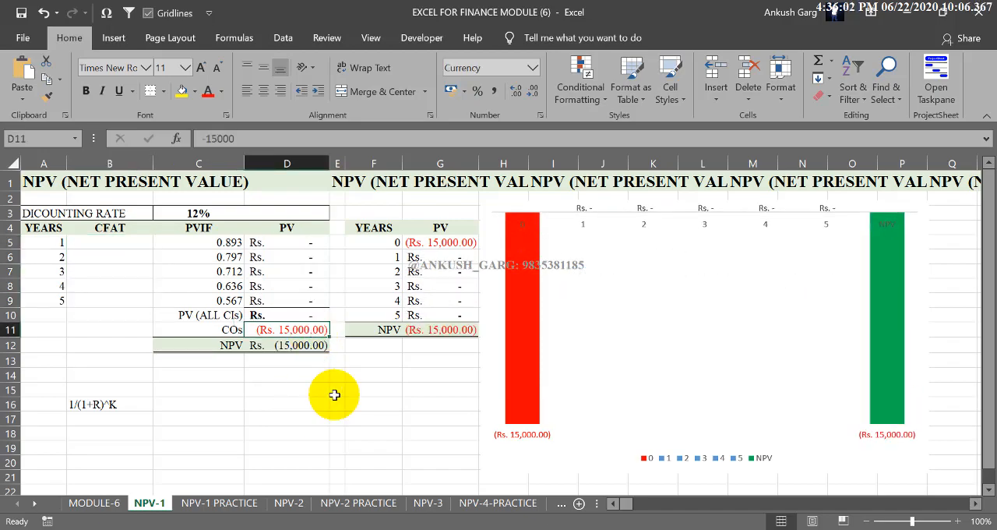
{"action": "type", "text": "1"}
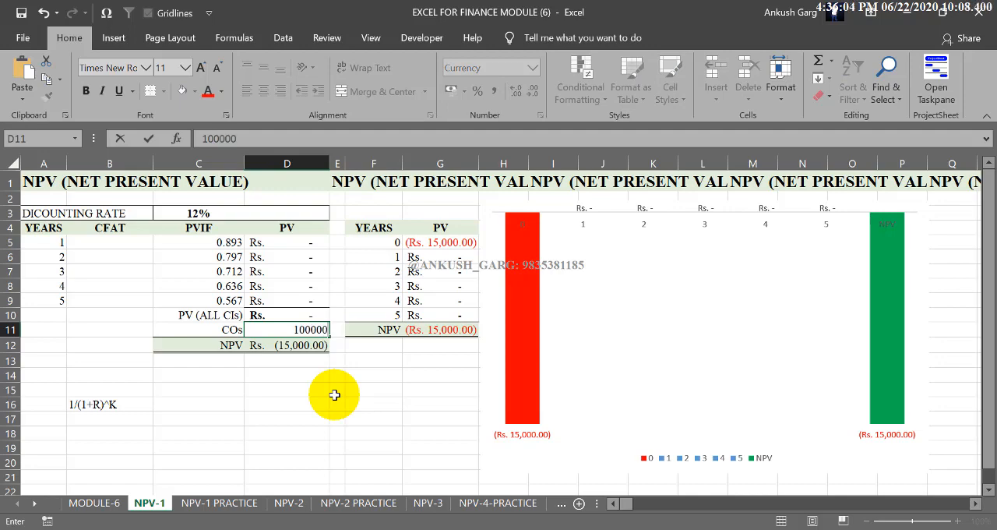
{"action": "type", "text": "00000"}
{"action": "key", "text": "Return"}
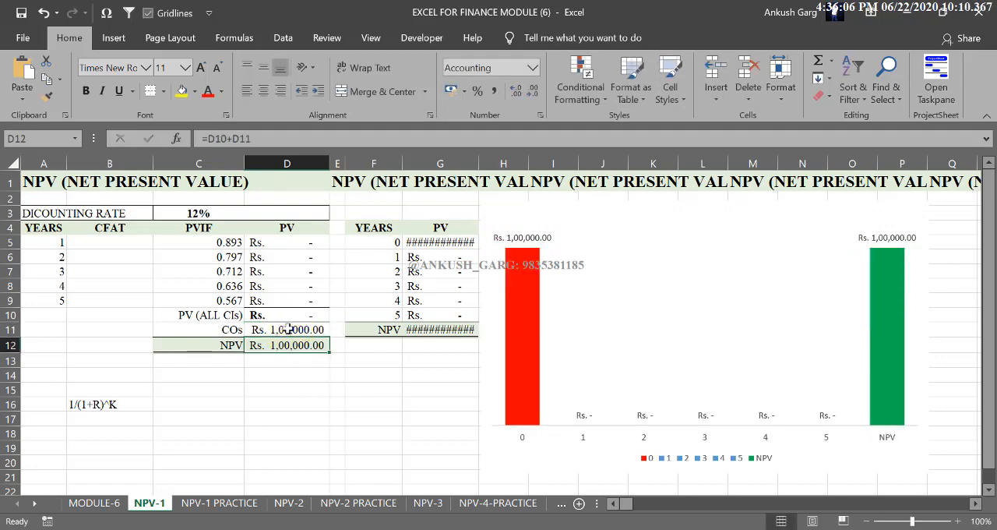
{"action": "left_click", "coordinate": [287, 330]}
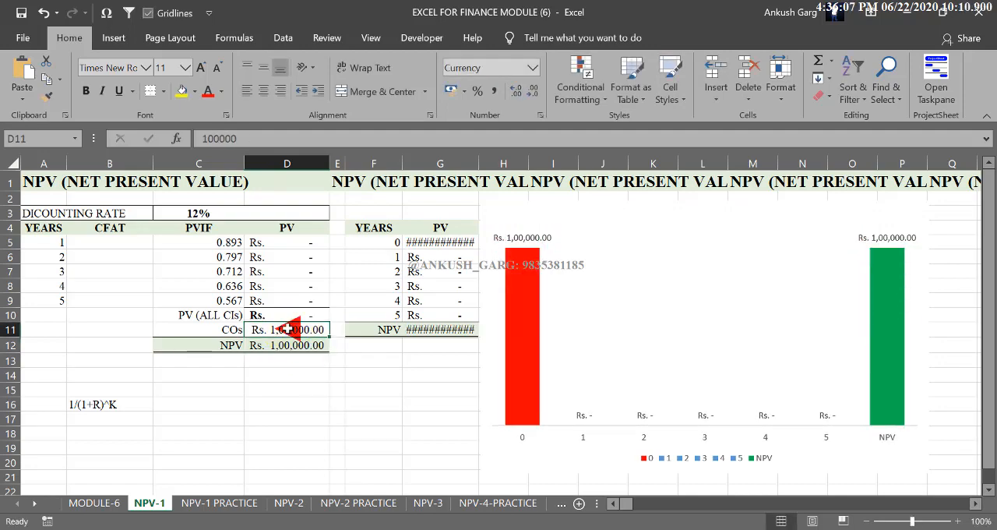
{"action": "left_click", "coordinate": [204, 138]}
{"action": "type", "text": "-100000"}
{"action": "key", "text": "Return"}
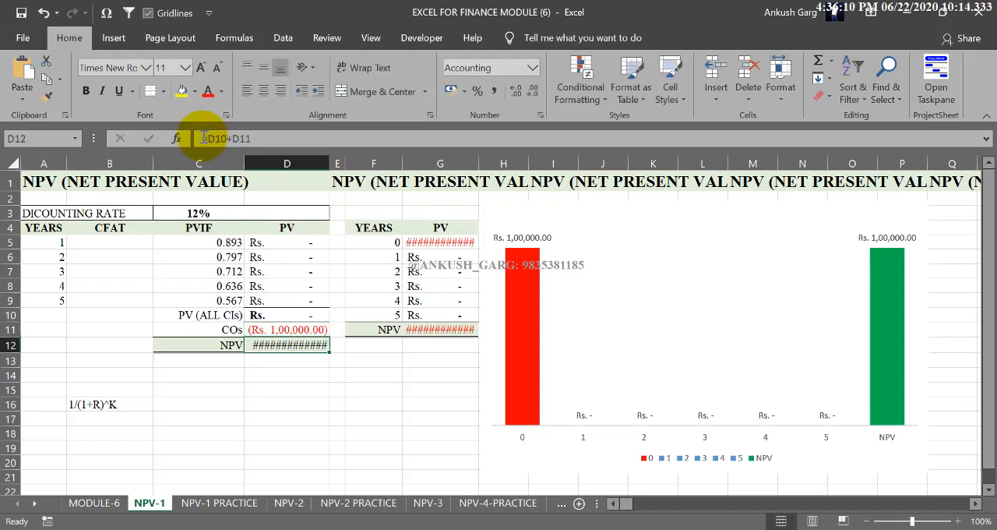
{"action": "left_click_drag", "start_coordinate": [330, 164], "coordinate": [337, 163]}
{"action": "left_click_drag", "start_coordinate": [484, 164], "coordinate": [500, 160]}
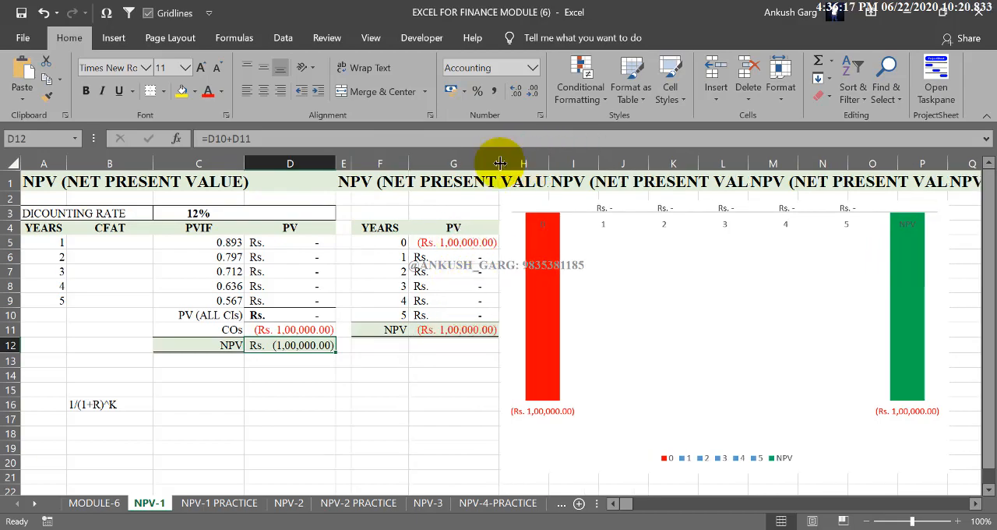
Step: Enter CFAT amounts of 24000 for year 1 in B5 and 20000 for year 2 in B6
{"action": "left_click", "coordinate": [111, 245]}
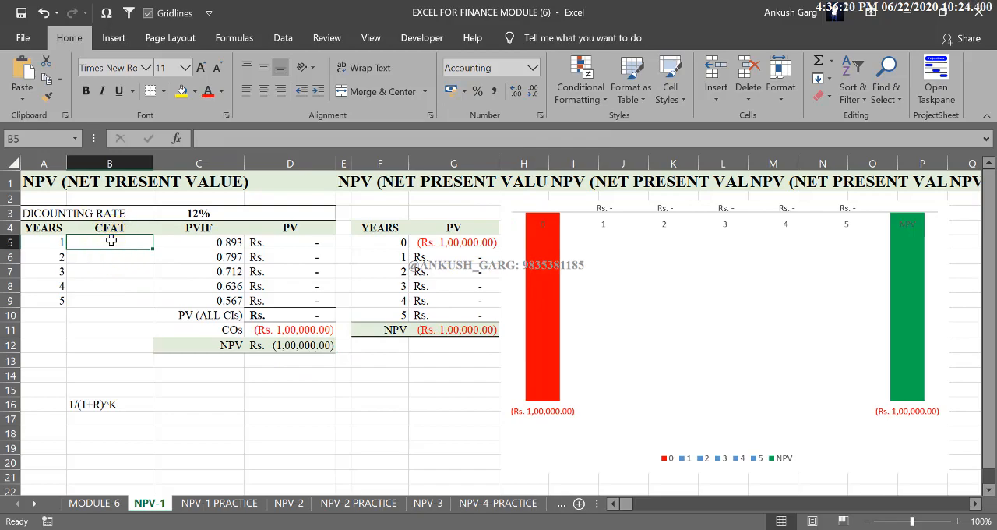
{"action": "left_click_drag", "start_coordinate": [109, 245], "coordinate": [105, 301]}
{"action": "left_click", "coordinate": [109, 243]}
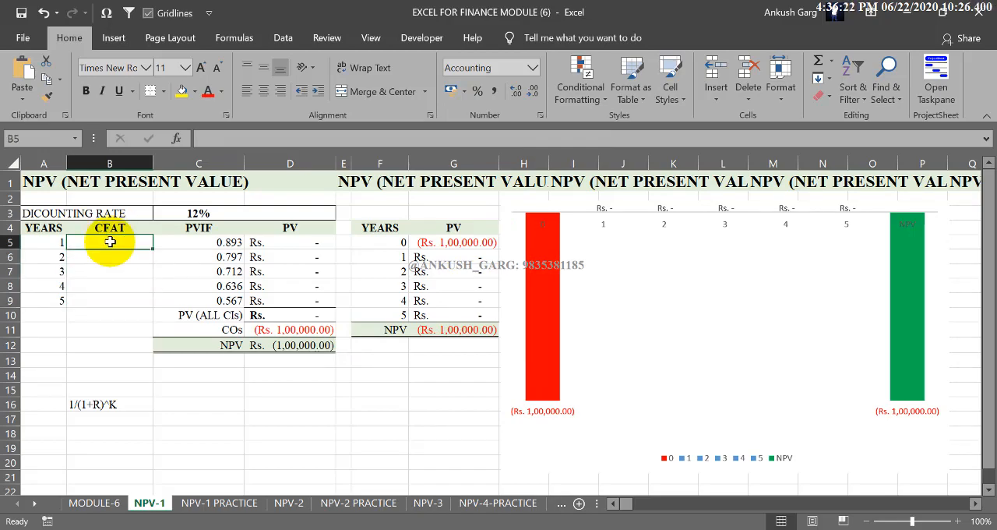
{"action": "type", "text": "2400"}
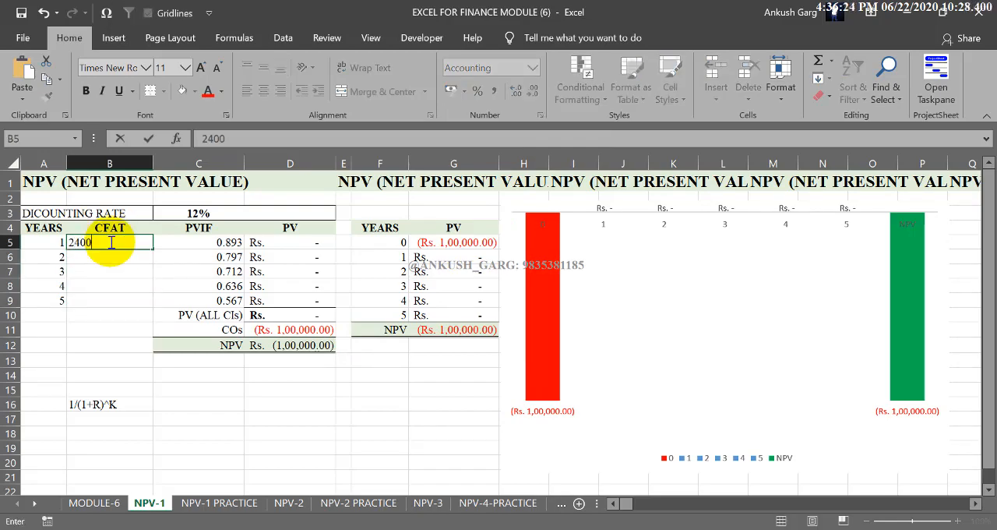
{"action": "type", "text": "4,000"}
{"action": "key", "text": "Up"}
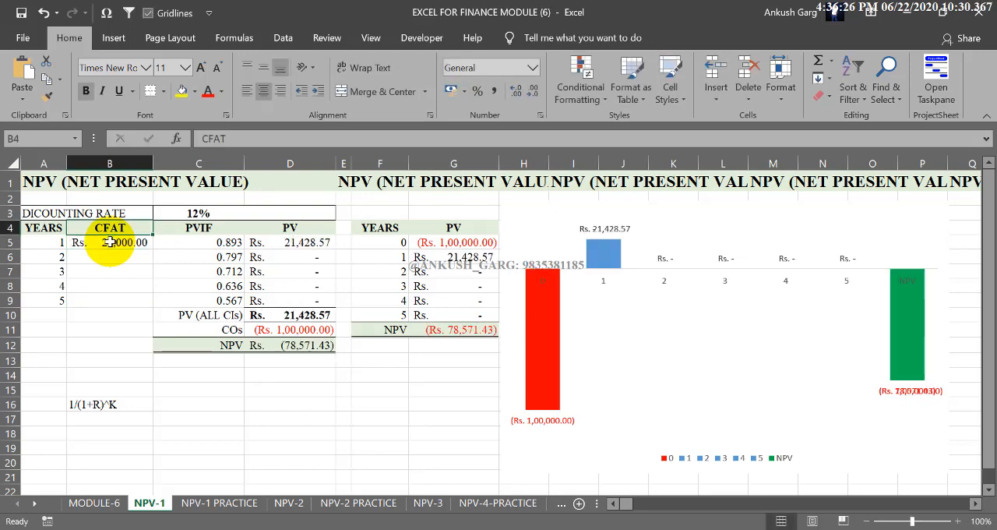
{"action": "key", "text": "Down"}
{"action": "key", "text": "Down"}
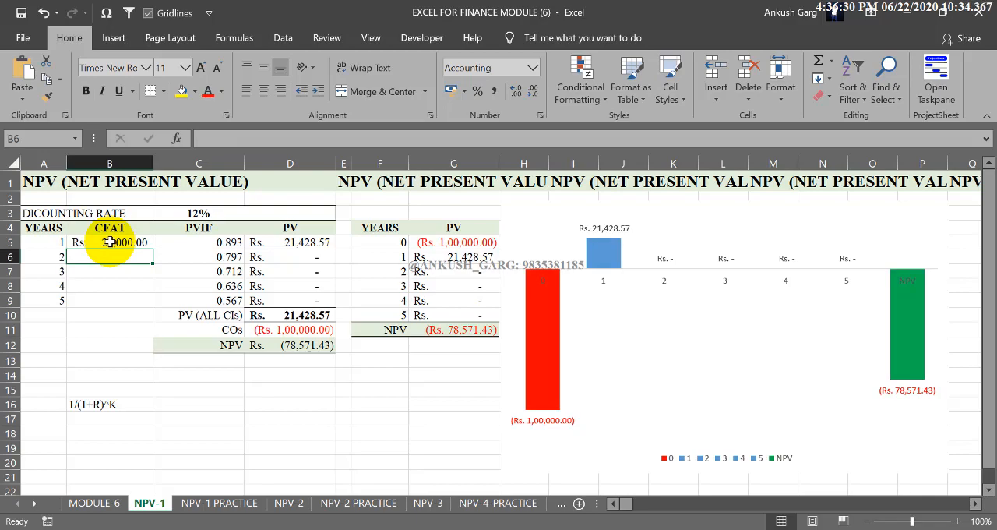
{"action": "type", "text": "20000"}
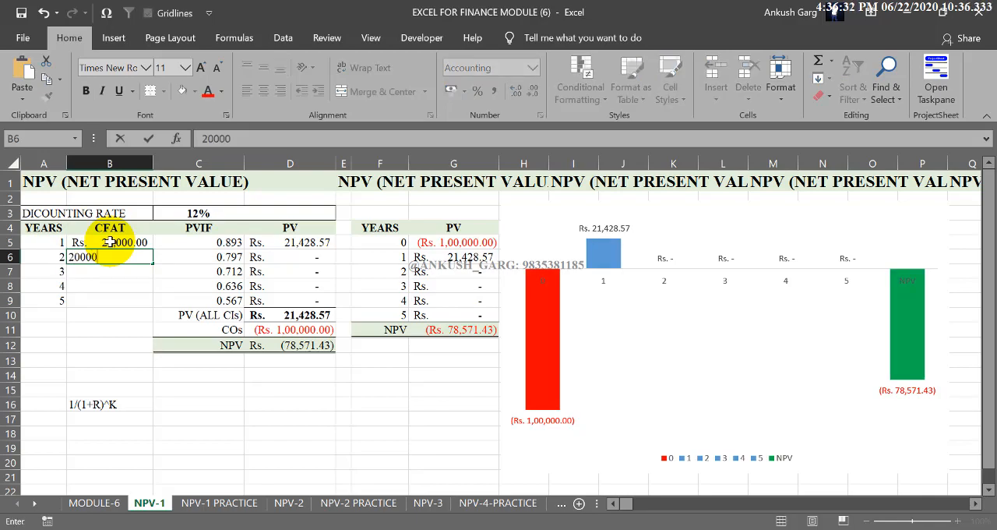
{"action": "key", "text": "Return"}
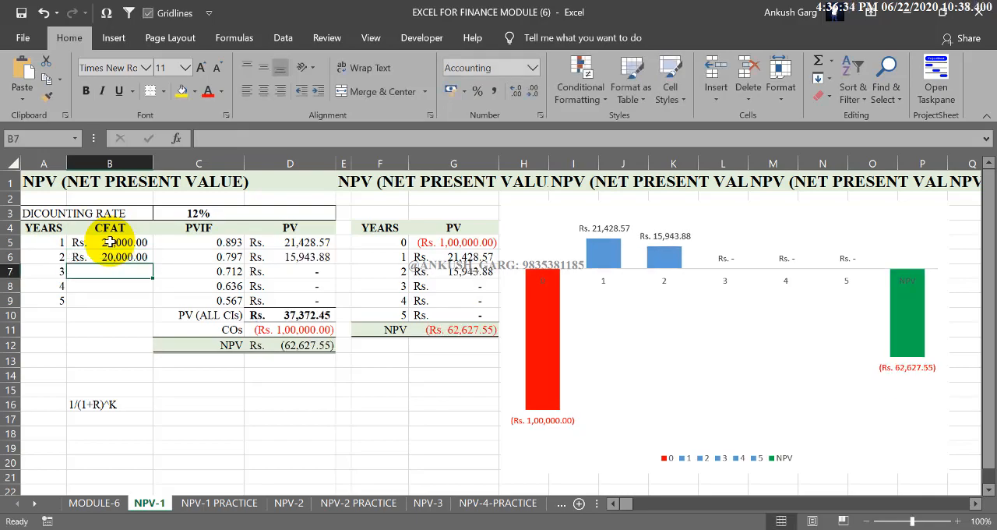
Step: Enter CFAT amounts of 40000, 13000 and 15000 for years 3 to 5 in B7:B9
{"action": "type", "text": "40000"}
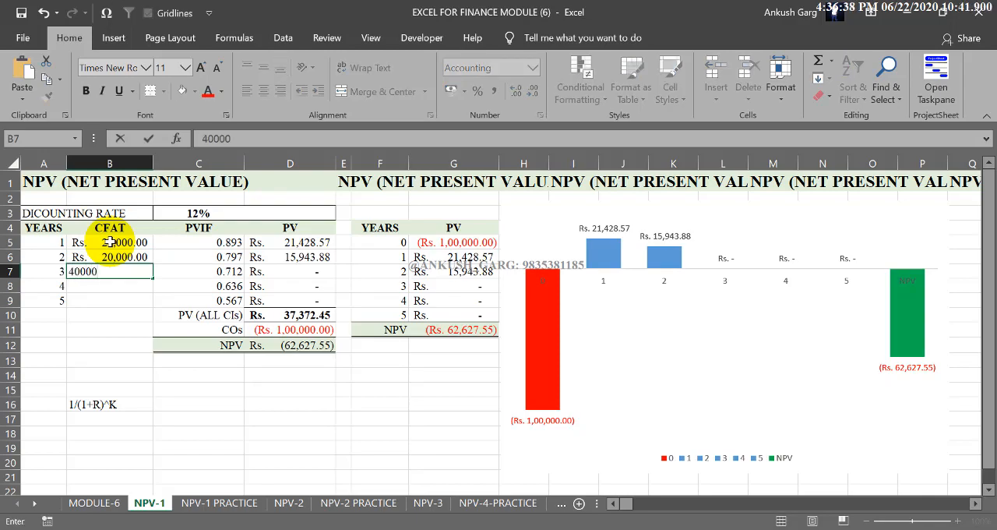
{"action": "key", "text": "Return"}
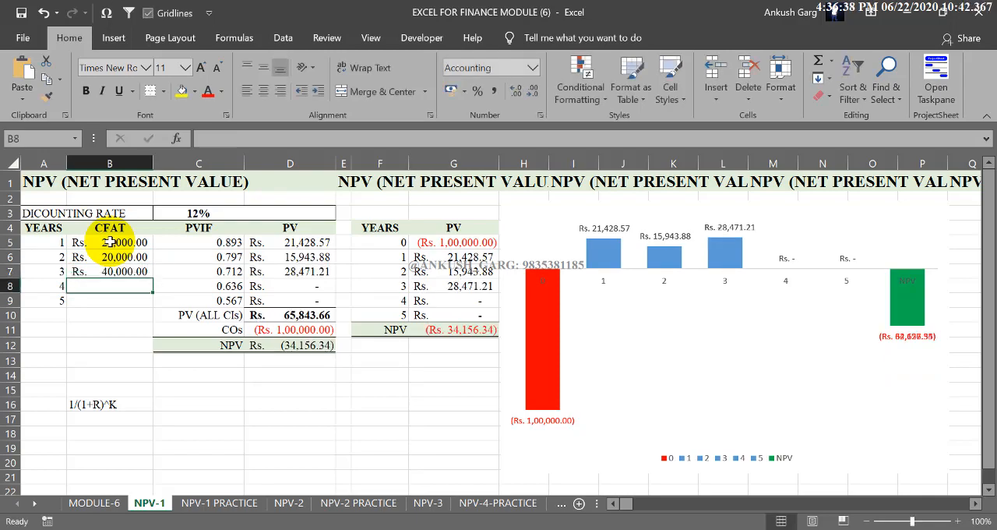
{"action": "type", "text": "13000"}
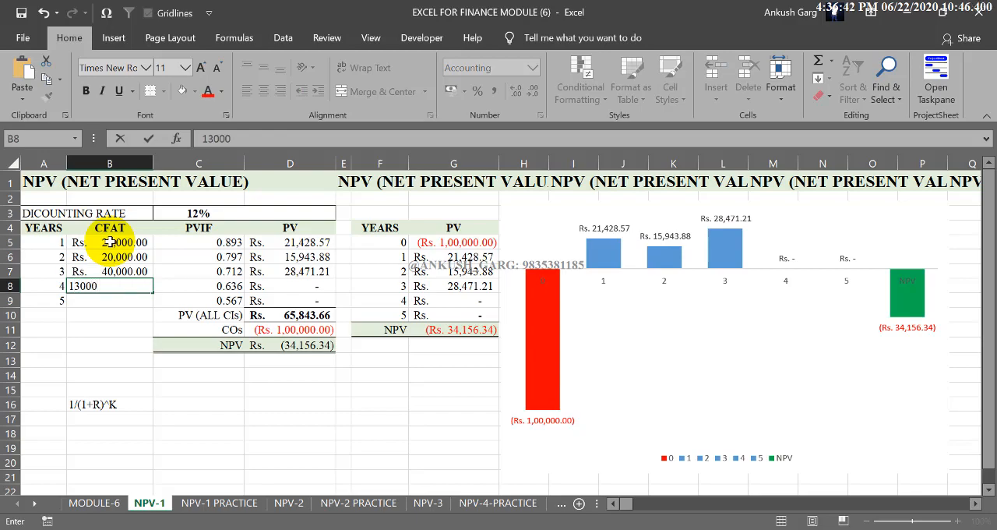
{"action": "type", "text": "3,000"}
{"action": "key", "text": "Return"}
{"action": "type", "text": "15"}
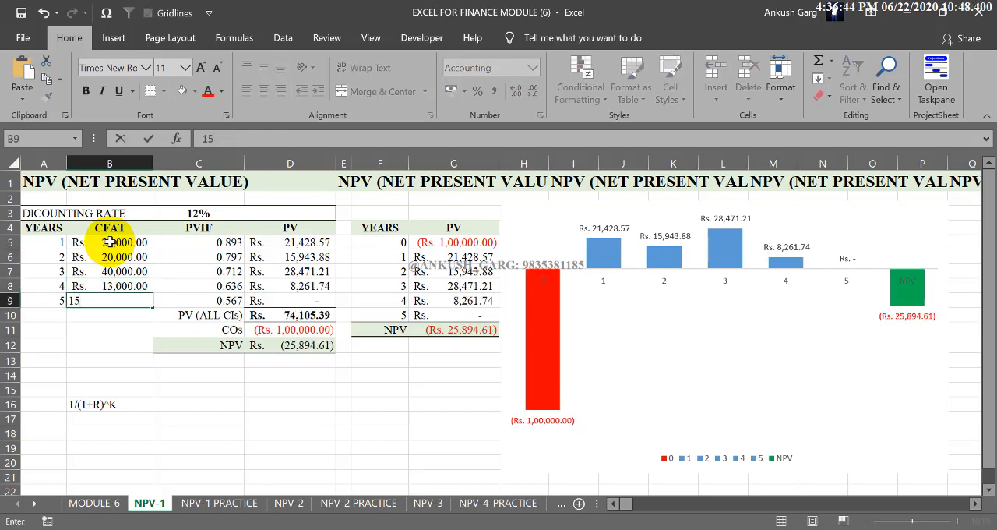
{"action": "type", "text": ",000"}
{"action": "key", "text": "Return"}
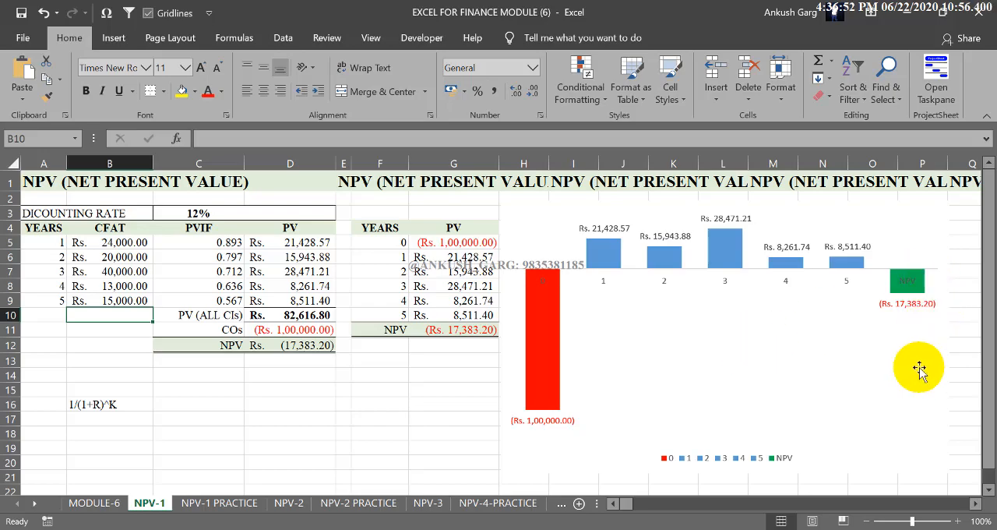
Step: Fill only the NPV column of the chart with the standard red and deselect the chart
{"action": "left_click", "coordinate": [915, 279]}
{"action": "left_click", "coordinate": [910, 282]}
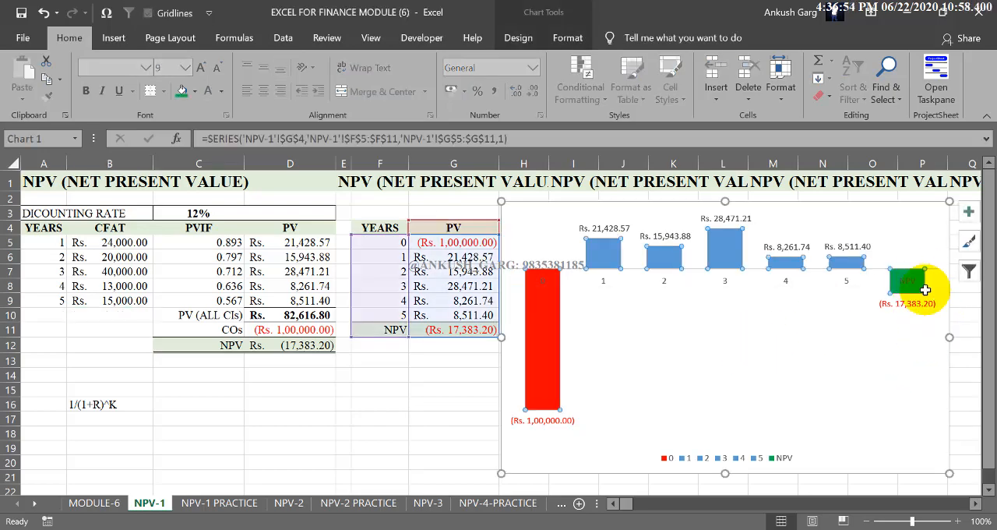
{"action": "left_click", "coordinate": [913, 285]}
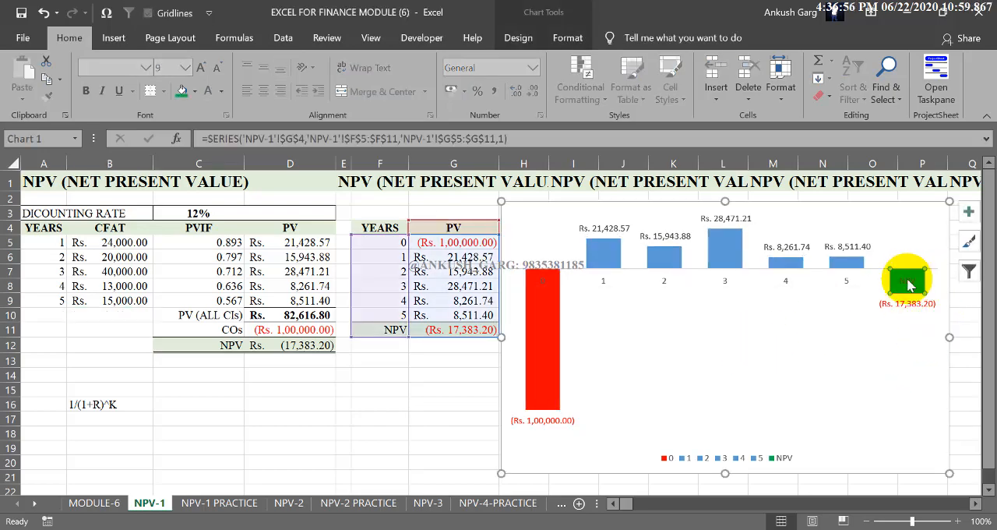
{"action": "left_click", "coordinate": [555, 41]}
{"action": "left_click", "coordinate": [426, 64]}
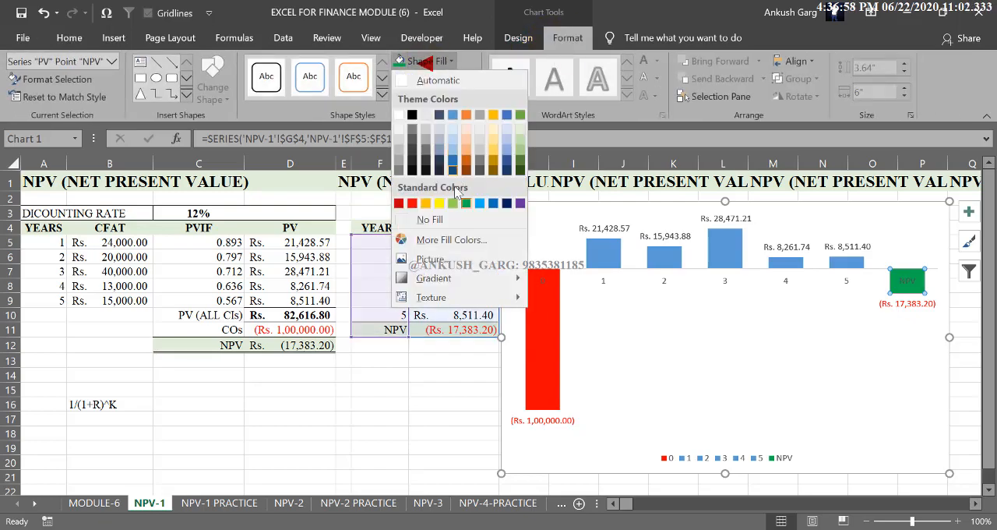
{"action": "left_click", "coordinate": [413, 203]}
{"action": "left_click", "coordinate": [439, 399]}
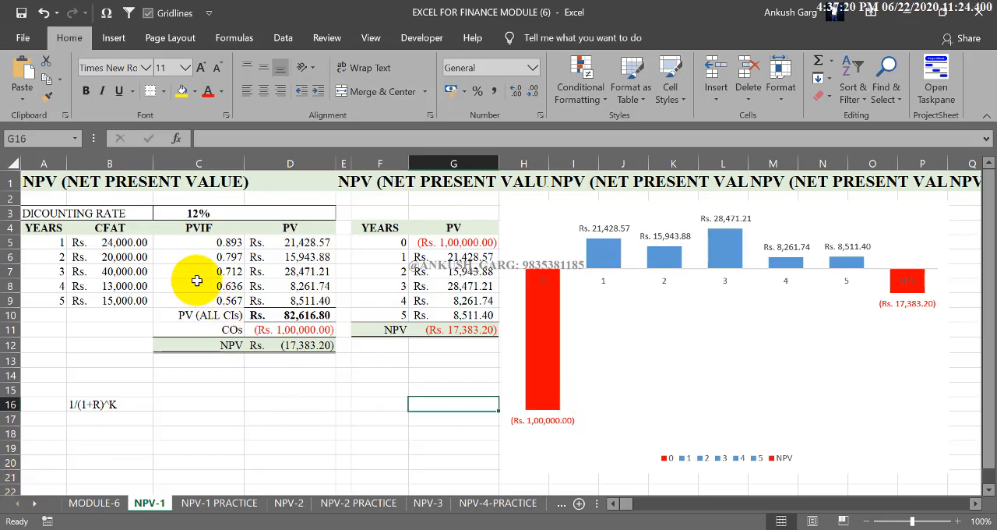
{"action": "left_click", "coordinate": [306, 424]}
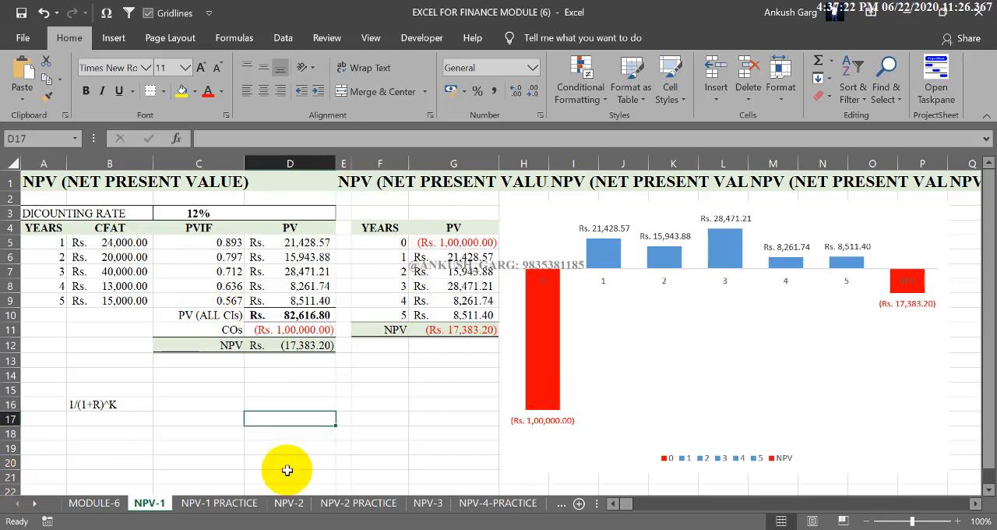
Step: On the NPV-2 sheet, examine Project A's working capital, PVIF values and the year 1 PV formula in E5
{"action": "left_click", "coordinate": [285, 495]}
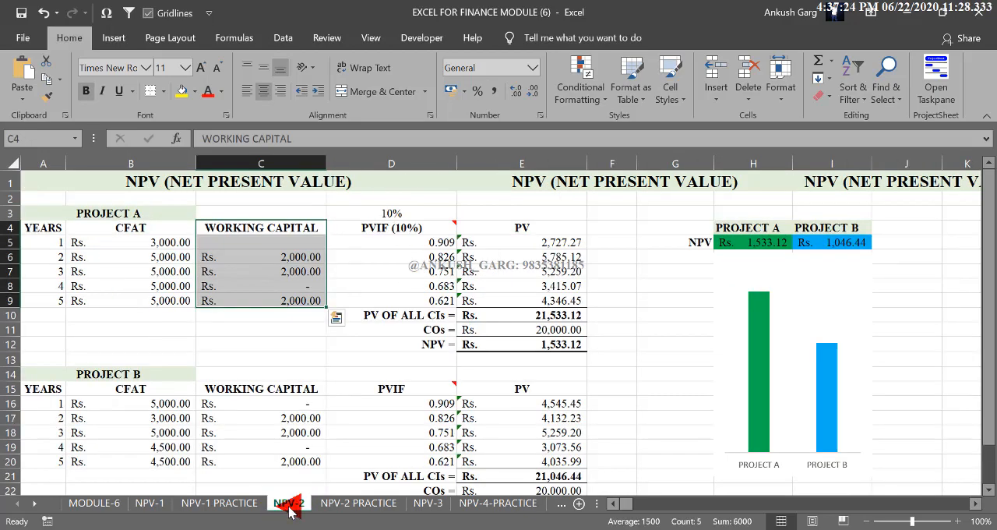
{"action": "left_click", "coordinate": [291, 297]}
{"action": "left_click", "coordinate": [291, 296]}
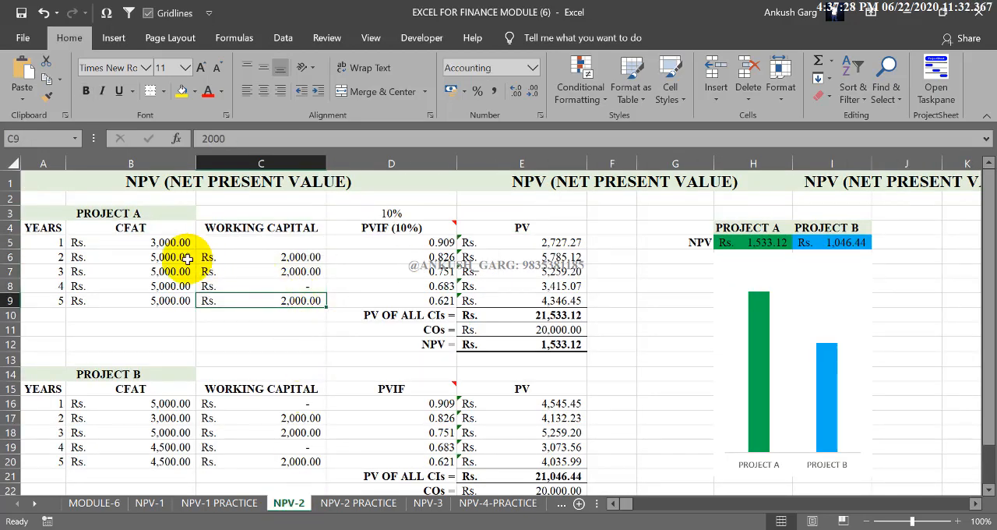
{"action": "left_click_drag", "start_coordinate": [176, 243], "coordinate": [238, 241]}
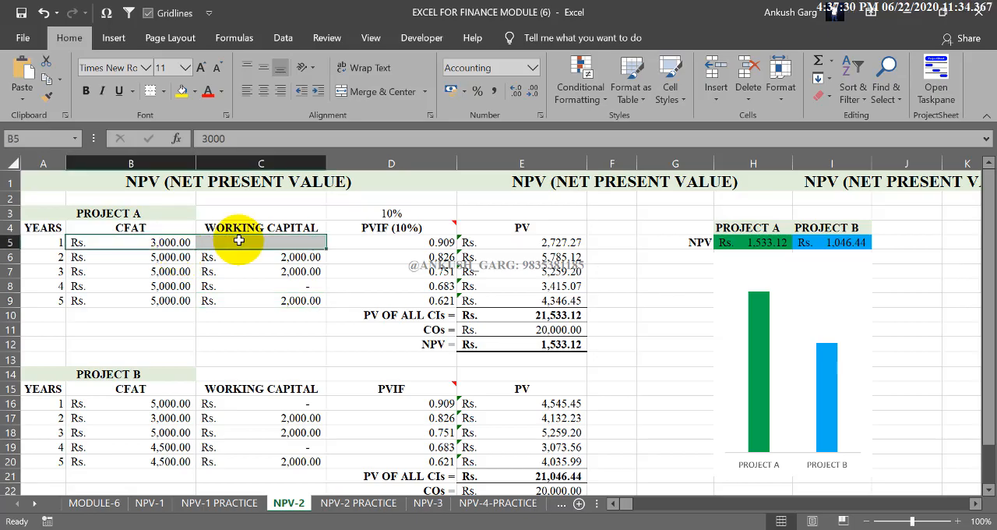
{"action": "left_click", "coordinate": [494, 238]}
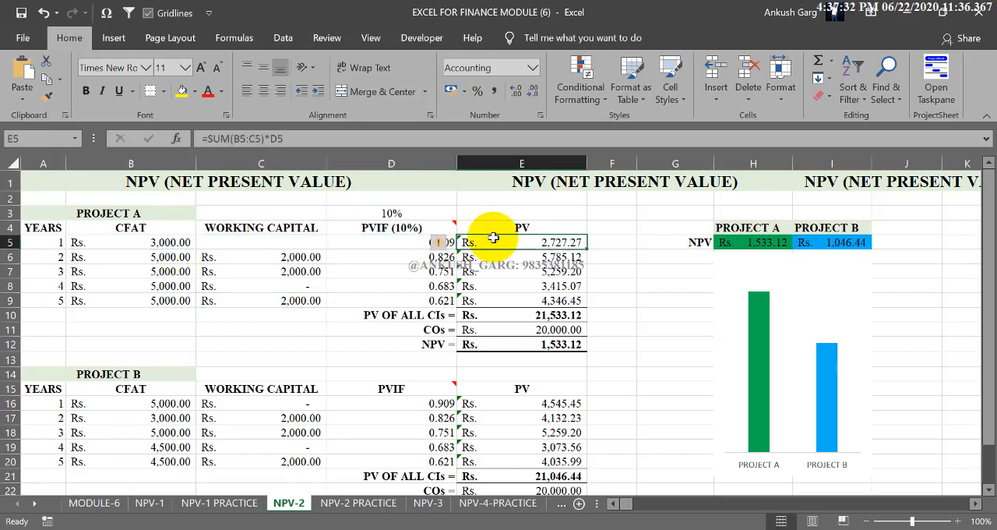
{"action": "left_click_drag", "start_coordinate": [413, 243], "coordinate": [412, 299]}
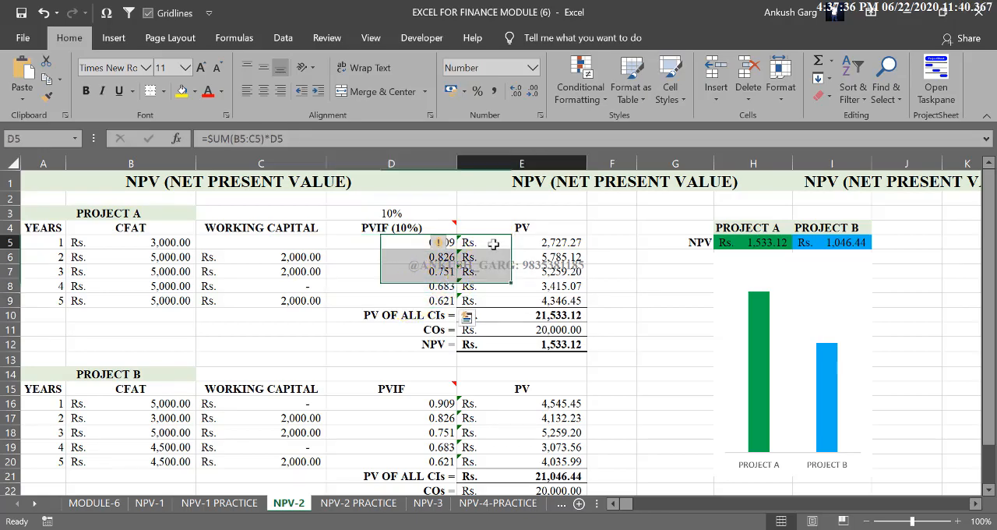
{"action": "double_click", "coordinate": [463, 241]}
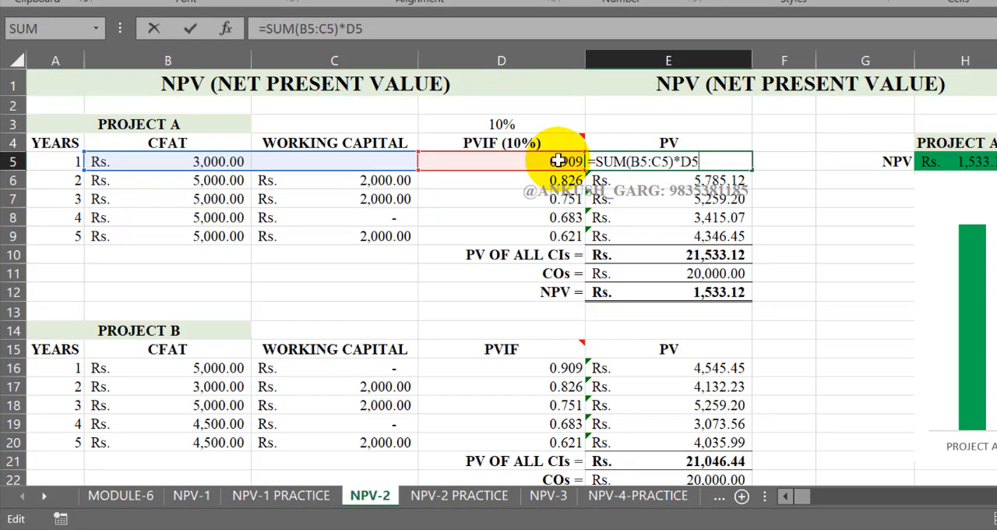
{"action": "key", "text": "Return"}
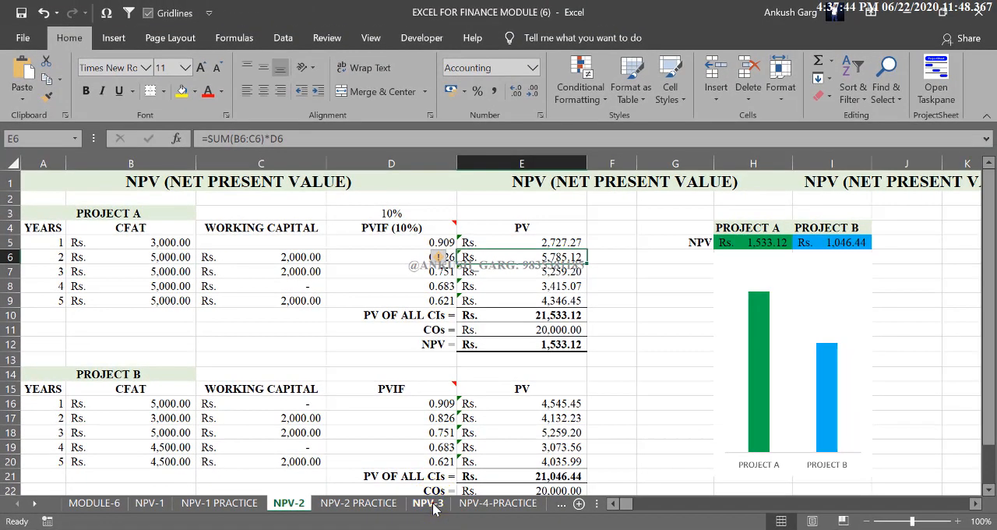
Step: On the NPV-3 sheet, examine the year 1 inflows including scrap value and the PV formula in F4, then open NPV-4-PRACTICE
{"action": "left_click", "coordinate": [473, 499]}
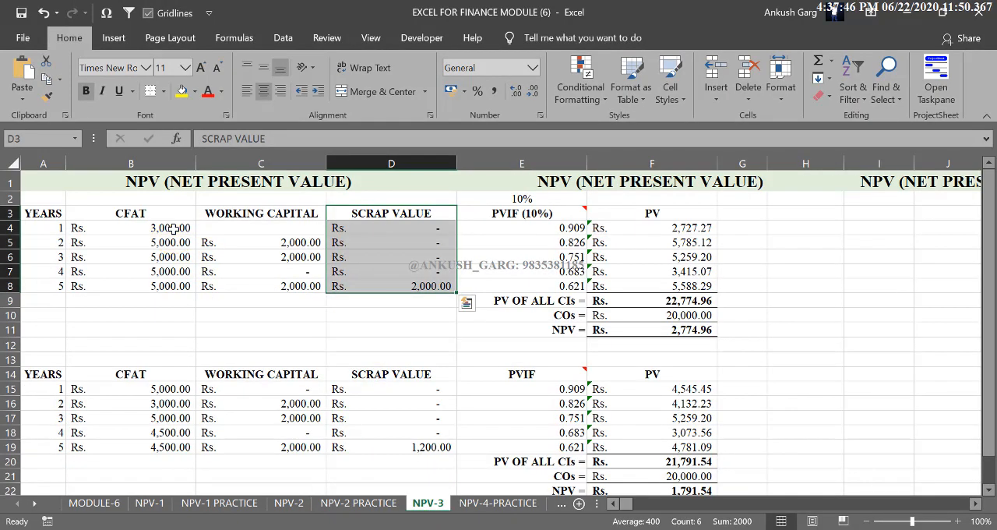
{"action": "left_click_drag", "start_coordinate": [173, 226], "coordinate": [427, 225]}
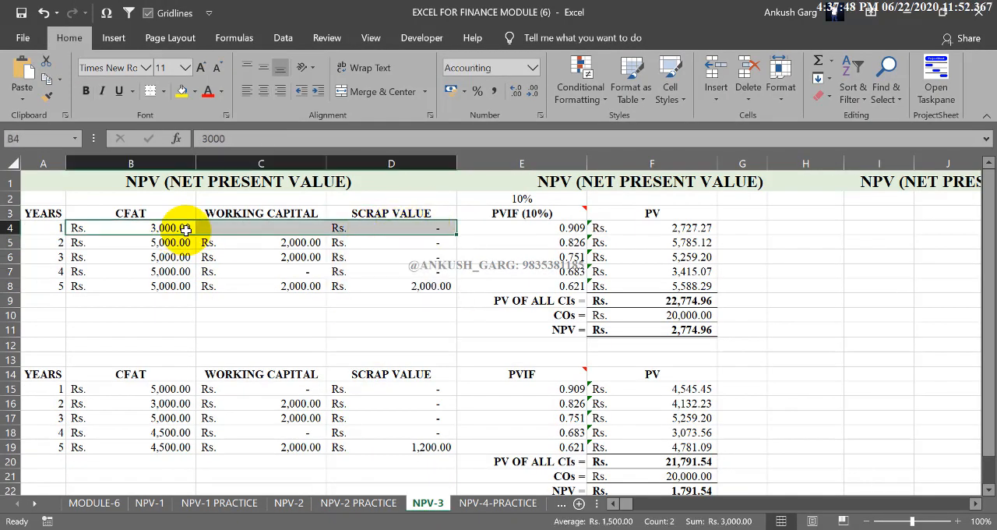
{"action": "double_click", "coordinate": [687, 227]}
{"action": "left_click", "coordinate": [671, 230]}
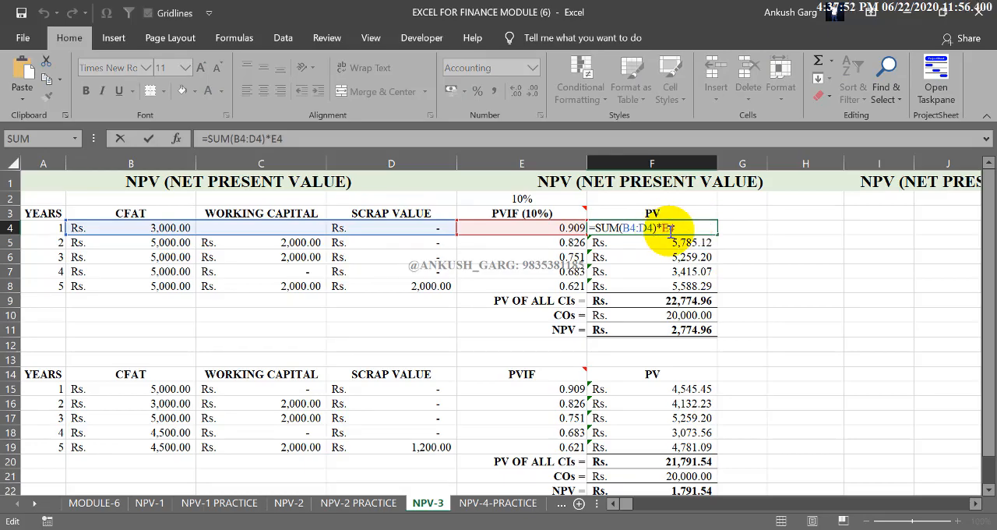
{"action": "key", "text": "Return"}
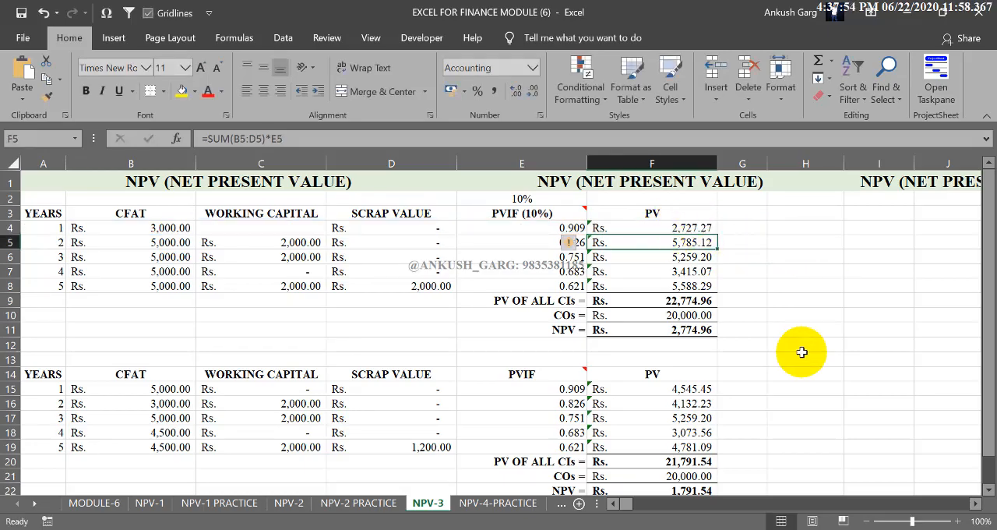
{"action": "left_click", "coordinate": [505, 503]}
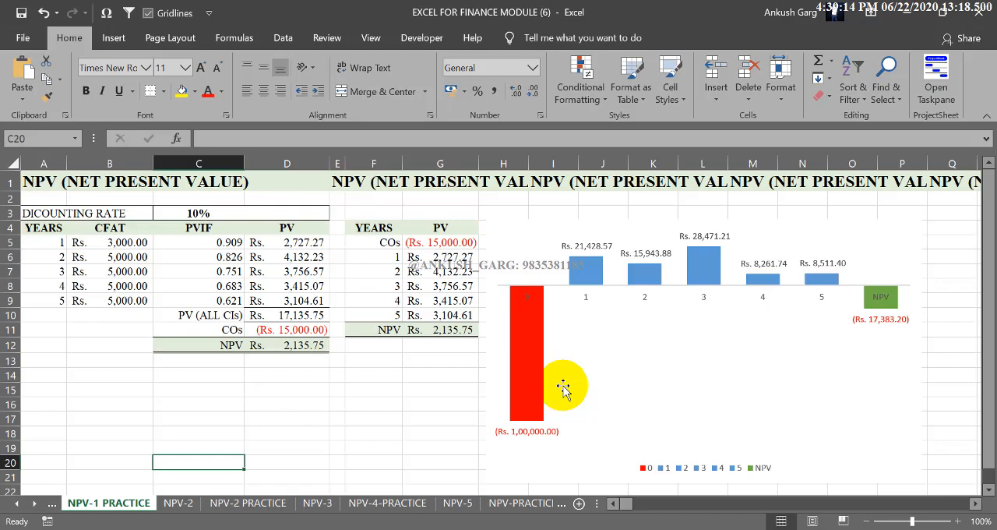
Step: On the NPV-1 PRACTICE sheet, examine the NPV cells D12 and G11 and the linked present values in the F4:G11 summary table
{"action": "left_click", "coordinate": [439, 362]}
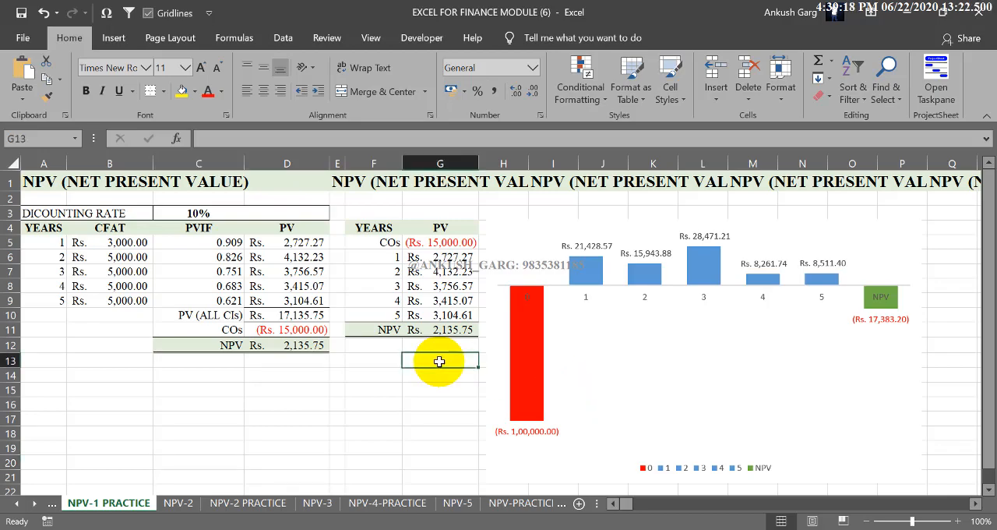
{"action": "left_click", "coordinate": [324, 345]}
{"action": "left_click", "coordinate": [438, 331]}
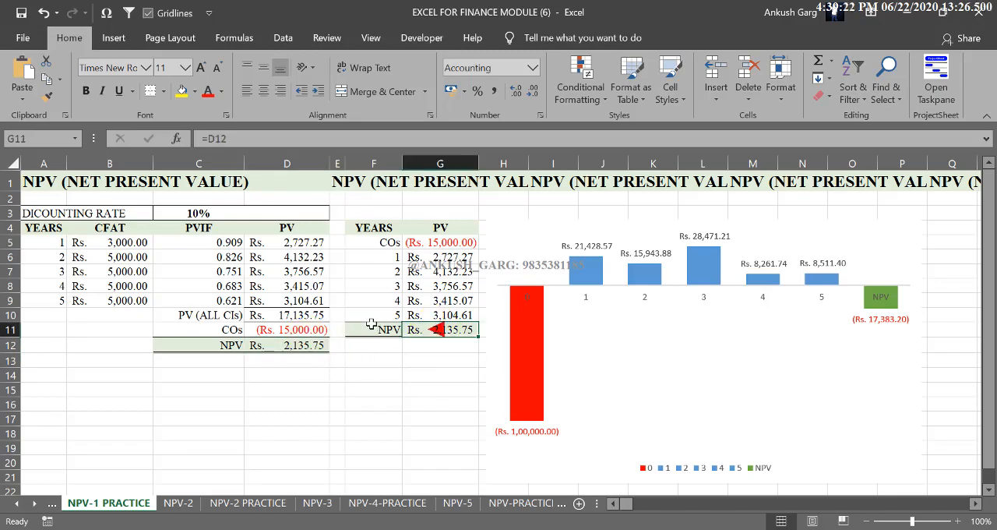
{"action": "left_click", "coordinate": [373, 328]}
{"action": "left_click", "coordinate": [426, 315]}
{"action": "left_click", "coordinate": [424, 301]}
{"action": "left_click", "coordinate": [423, 274]}
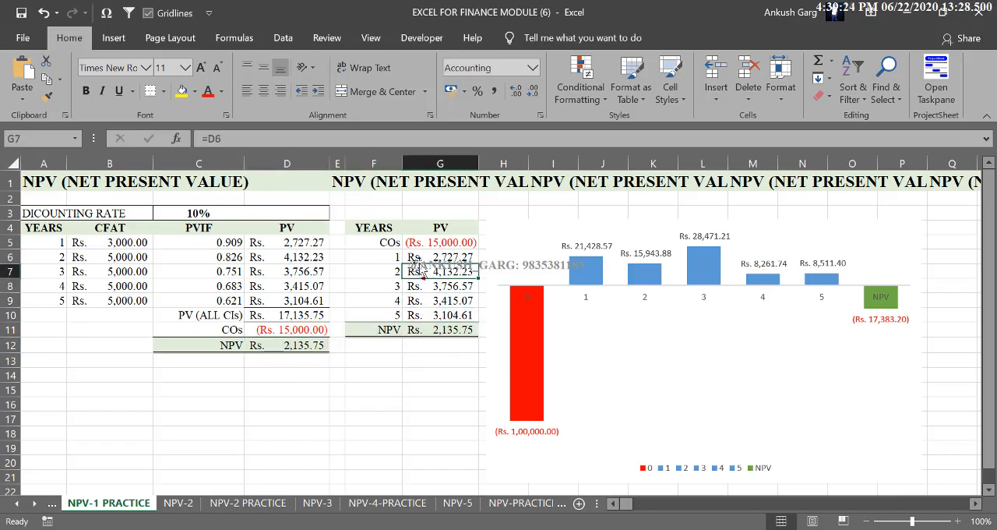
{"action": "left_click", "coordinate": [426, 258]}
{"action": "left_click", "coordinate": [432, 240]}
{"action": "left_click", "coordinate": [417, 230]}
{"action": "left_click", "coordinate": [372, 227]}
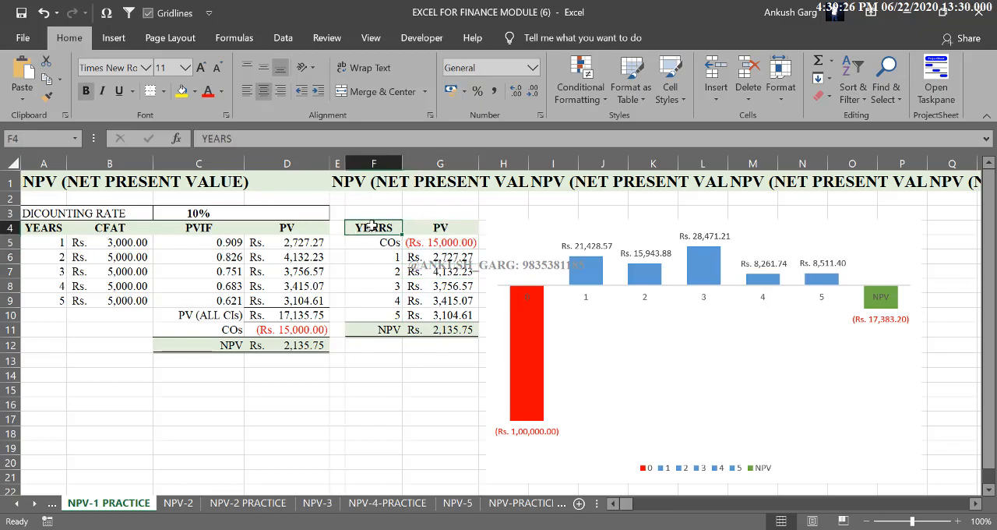
Step: Review the YEARS, CFAT, PVIF and PV column headings of the main calculation table and the NPV formula in D12
{"action": "left_click", "coordinate": [276, 225]}
{"action": "left_click", "coordinate": [209, 227]}
{"action": "left_click", "coordinate": [117, 226]}
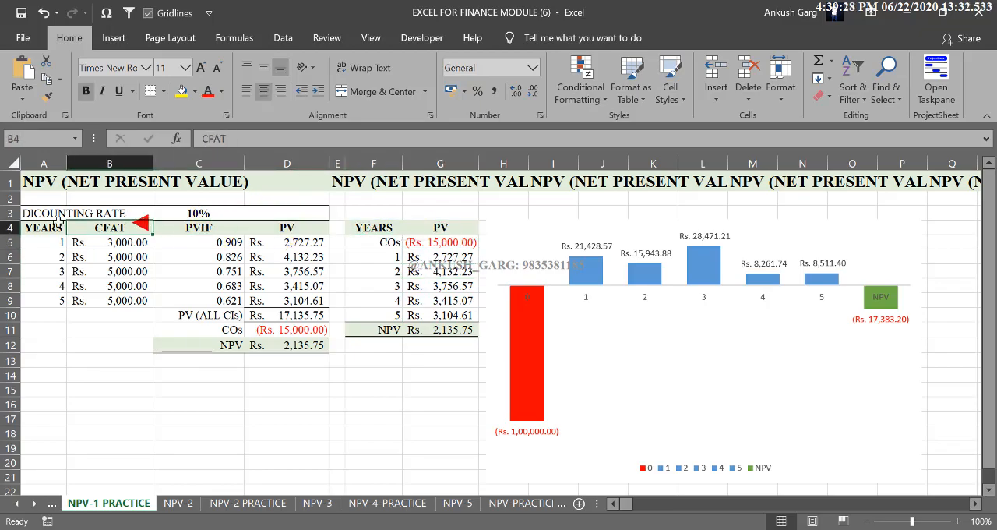
{"action": "left_click", "coordinate": [48, 228]}
{"action": "left_click", "coordinate": [301, 227]}
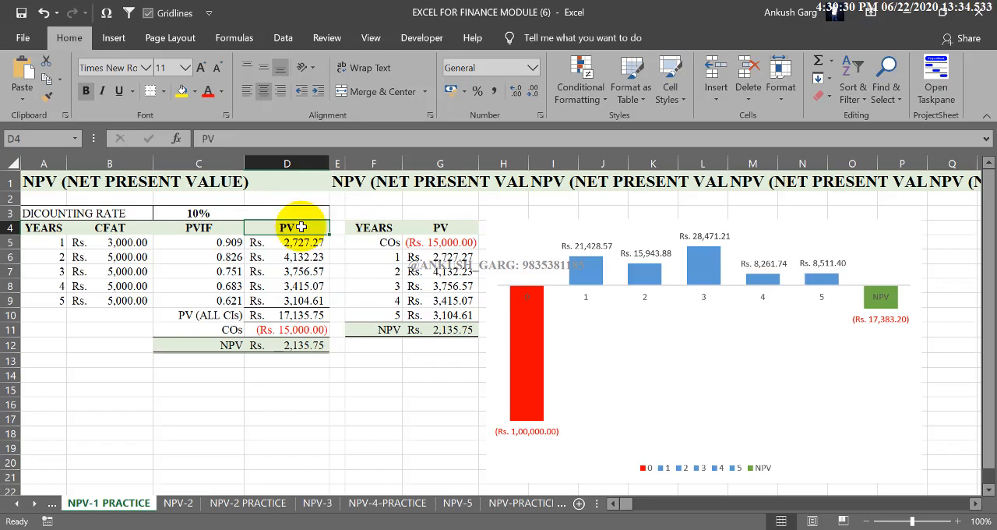
{"action": "left_click", "coordinate": [381, 362]}
{"action": "left_click", "coordinate": [427, 358]}
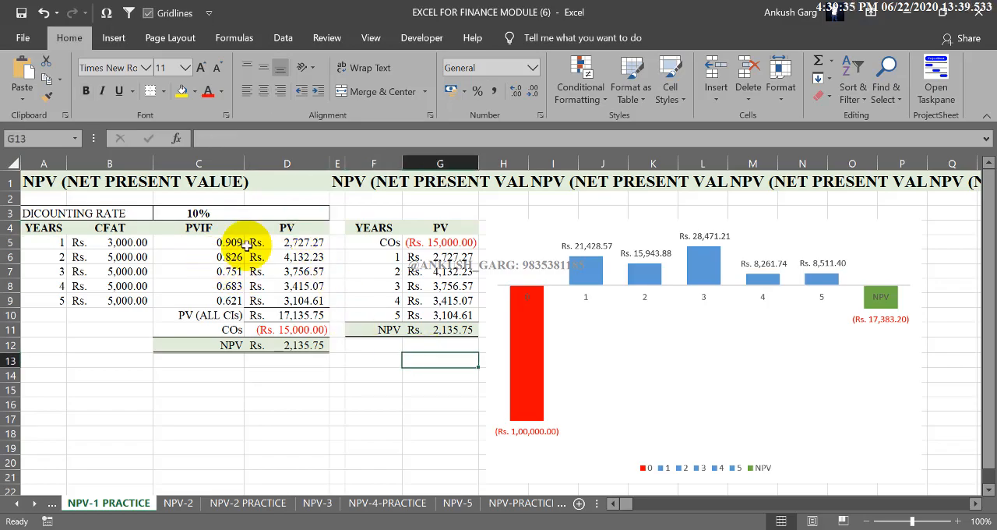
{"action": "left_click", "coordinate": [306, 344]}
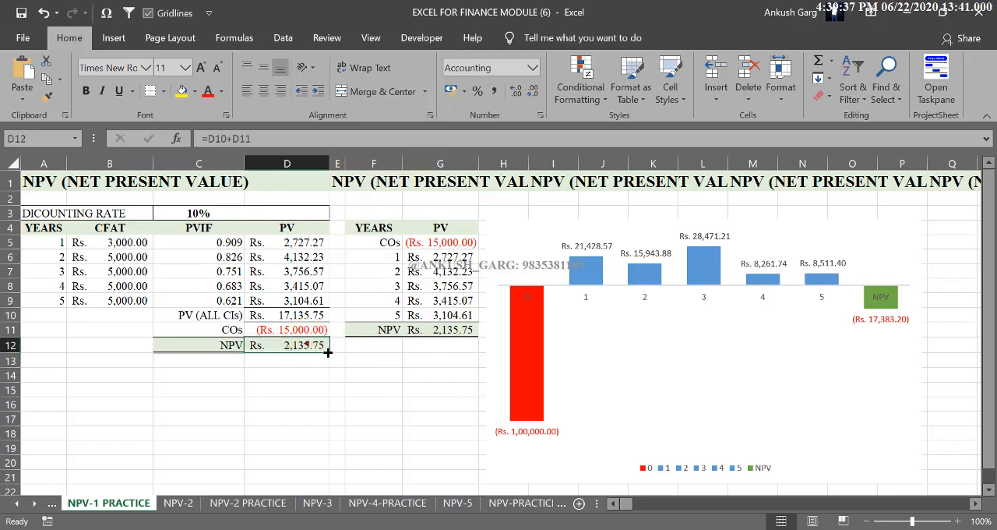
{"action": "left_click", "coordinate": [417, 358]}
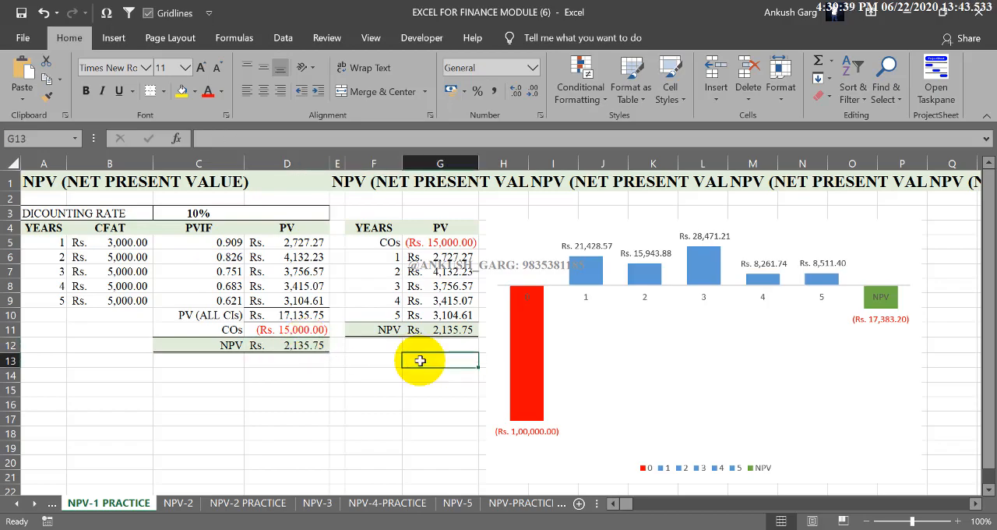